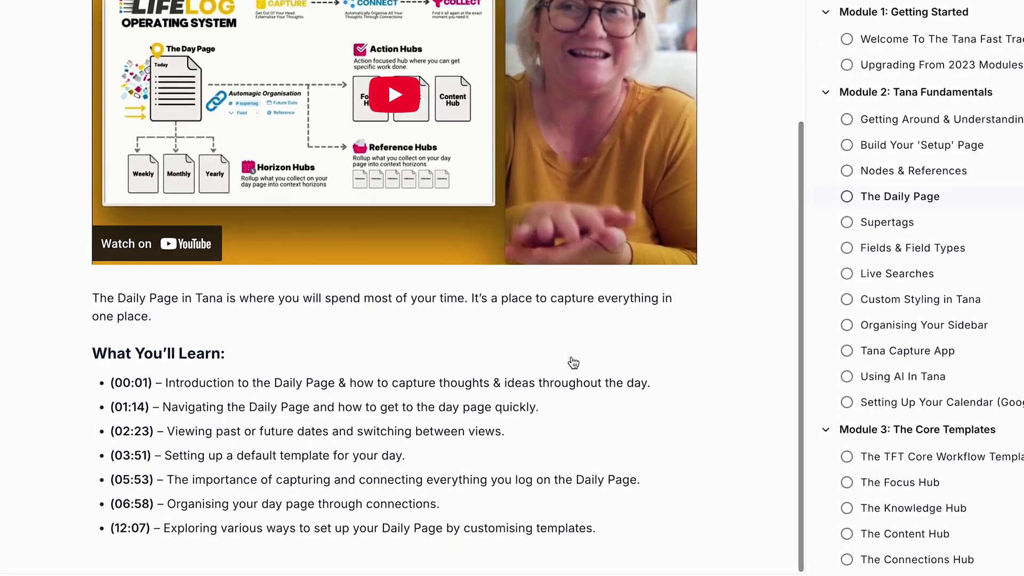
{"action": "scroll", "coordinate": [955, 395], "scroll_direction": "down", "scroll_amount": 6}
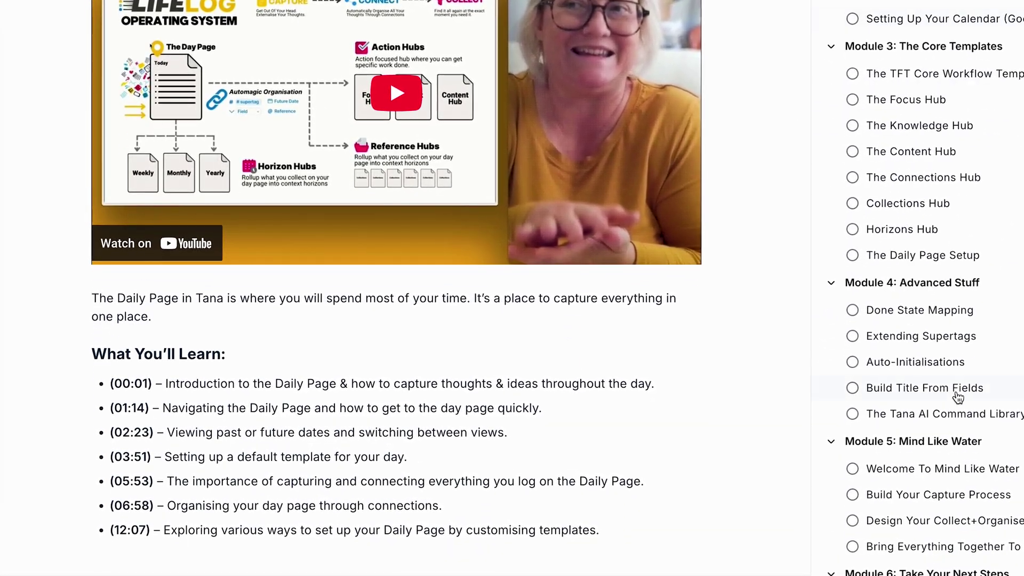
Step: Open the Members Chat space from the sidebar and browse its feed
{"action": "scroll", "coordinate": [959, 396], "scroll_direction": "up", "scroll_amount": 6}
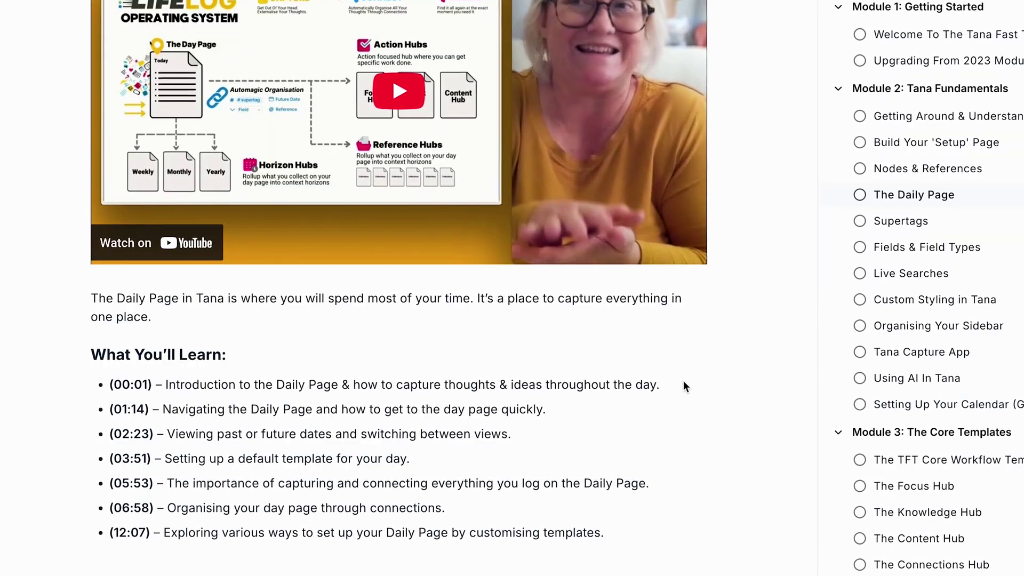
{"action": "scroll", "coordinate": [683, 380], "scroll_direction": "up", "scroll_amount": 3}
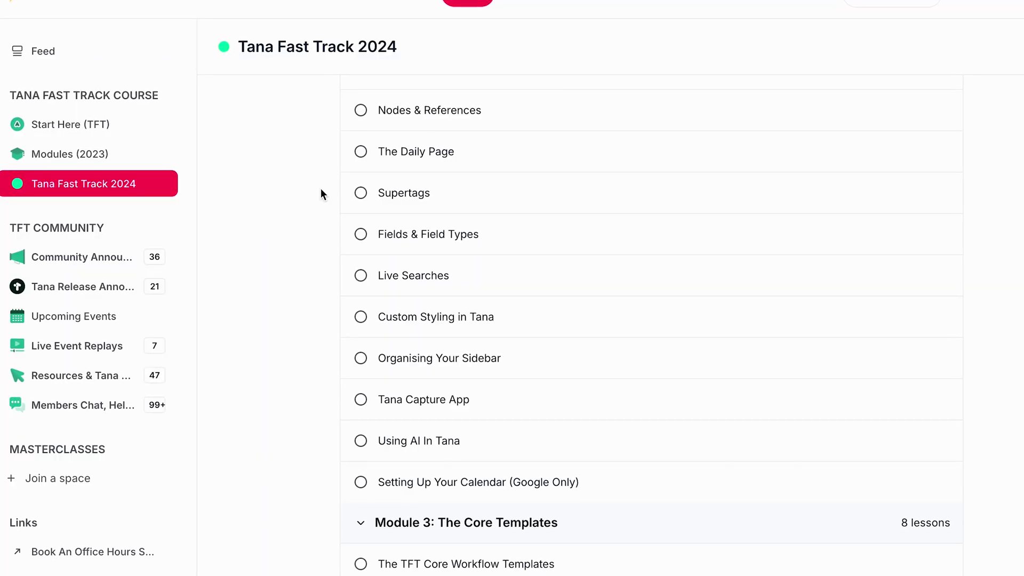
{"action": "left_click", "coordinate": [83, 405]}
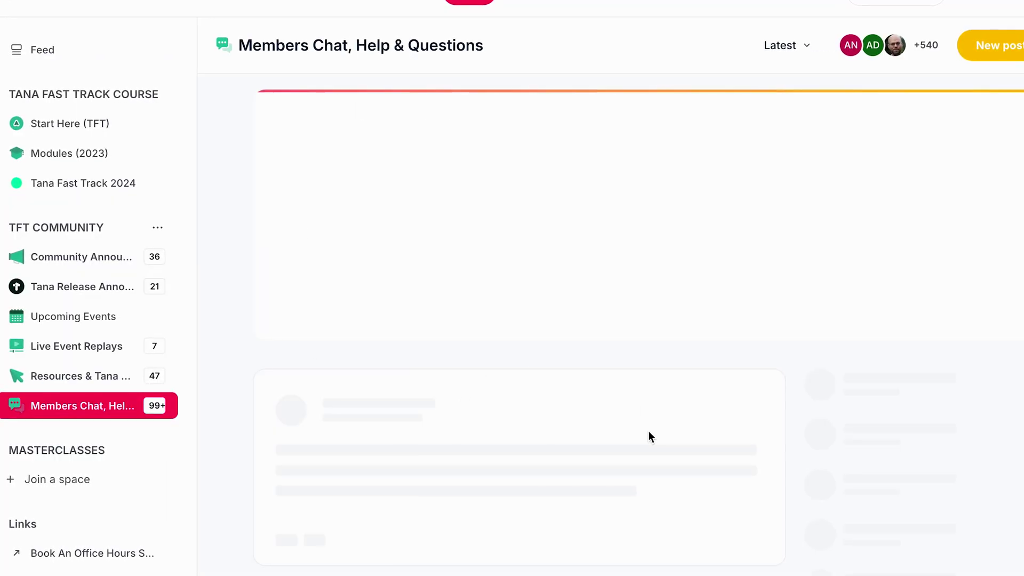
{"action": "scroll", "coordinate": [651, 437], "scroll_direction": "down", "scroll_amount": 15}
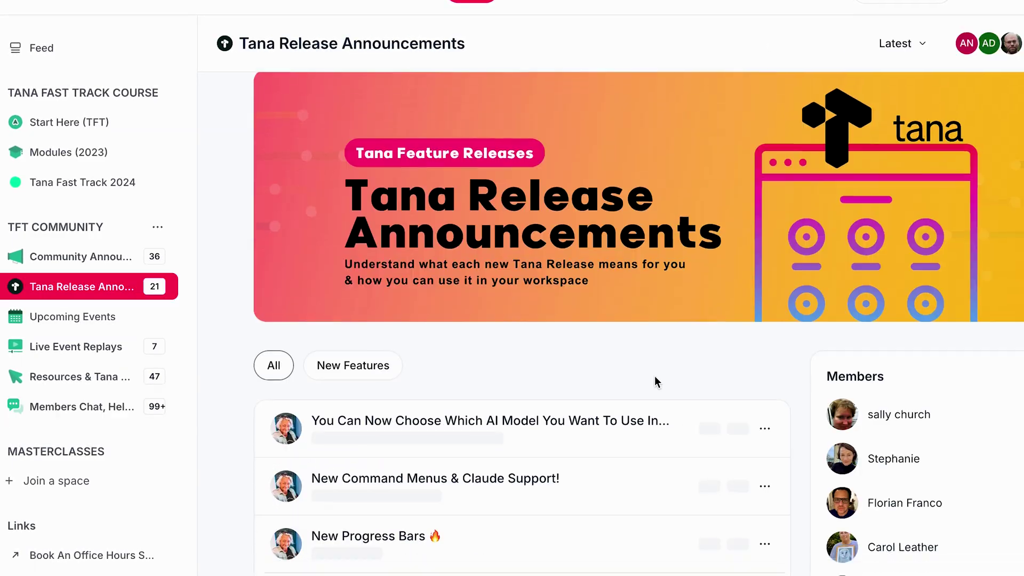
{"action": "scroll", "coordinate": [655, 376], "scroll_direction": "down", "scroll_amount": 10}
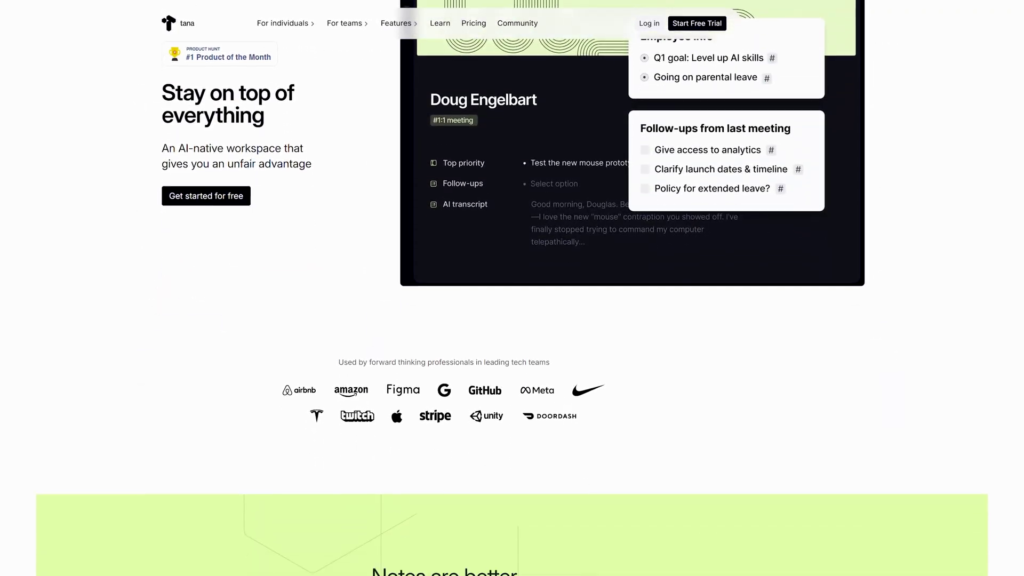
Step: Scroll the Tana homepage down to the Supertags section
{"action": "scroll", "coordinate": [512, 288], "scroll_direction": "down", "scroll_amount": 7}
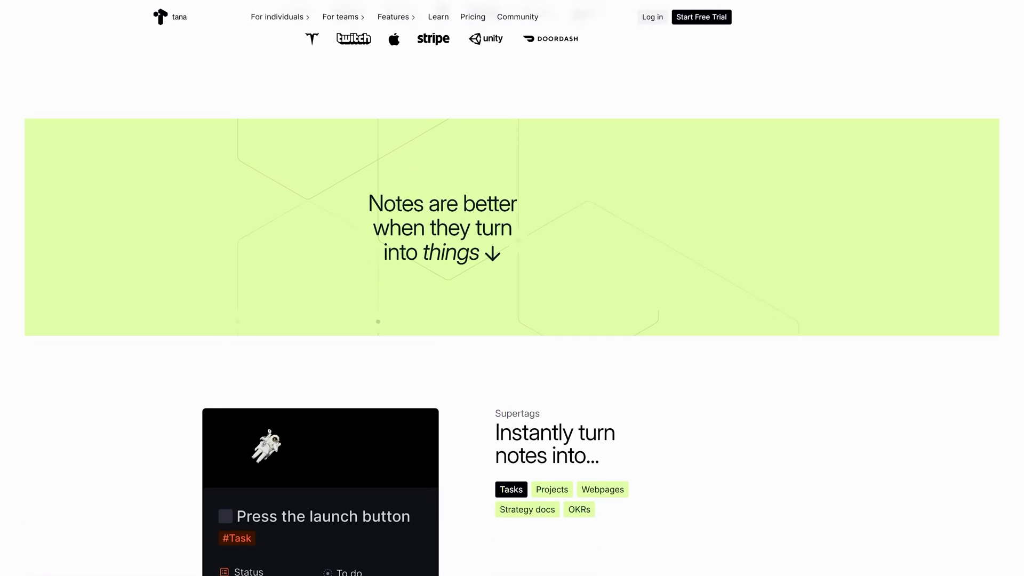
{"action": "scroll", "coordinate": [512, 288], "scroll_direction": "down", "scroll_amount": 6}
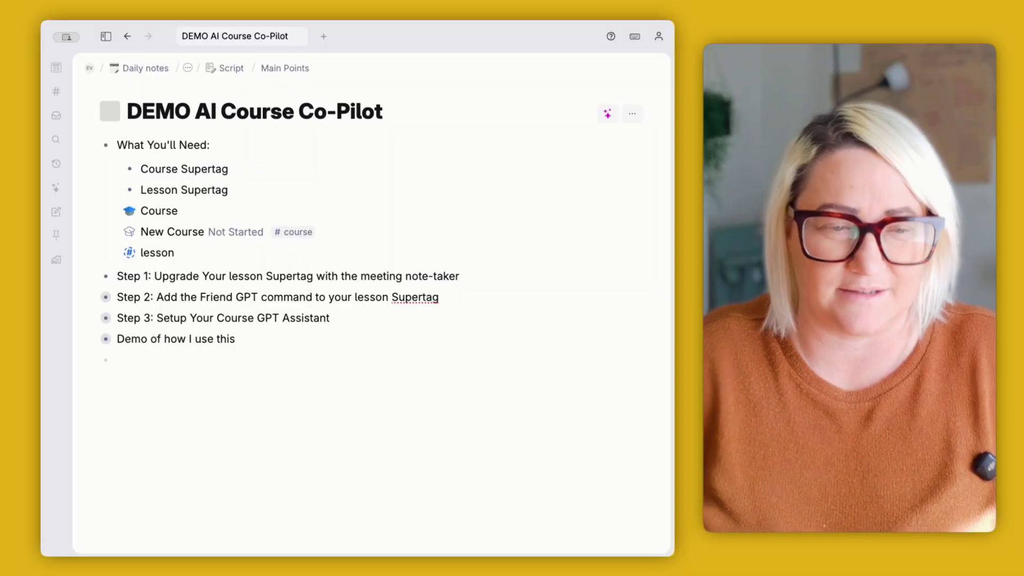
{"action": "left_click", "coordinate": [131, 232]}
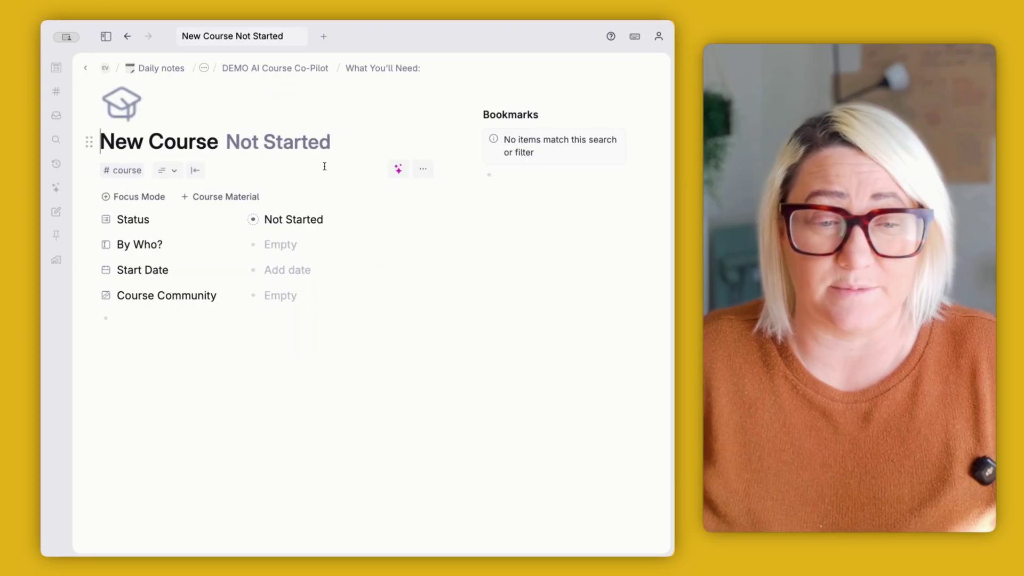
{"action": "left_click", "coordinate": [292, 219]}
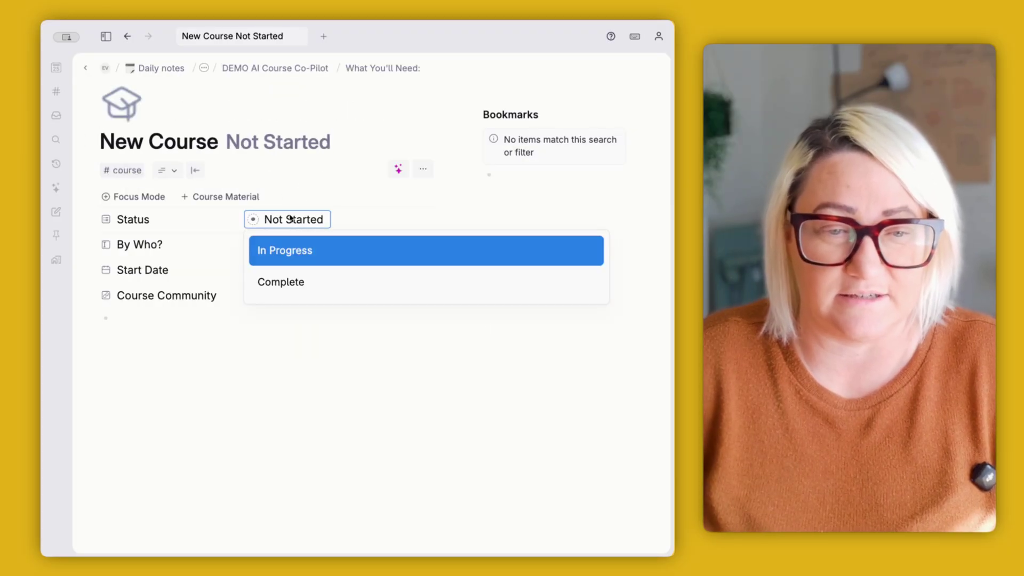
{"action": "left_click", "coordinate": [183, 376]}
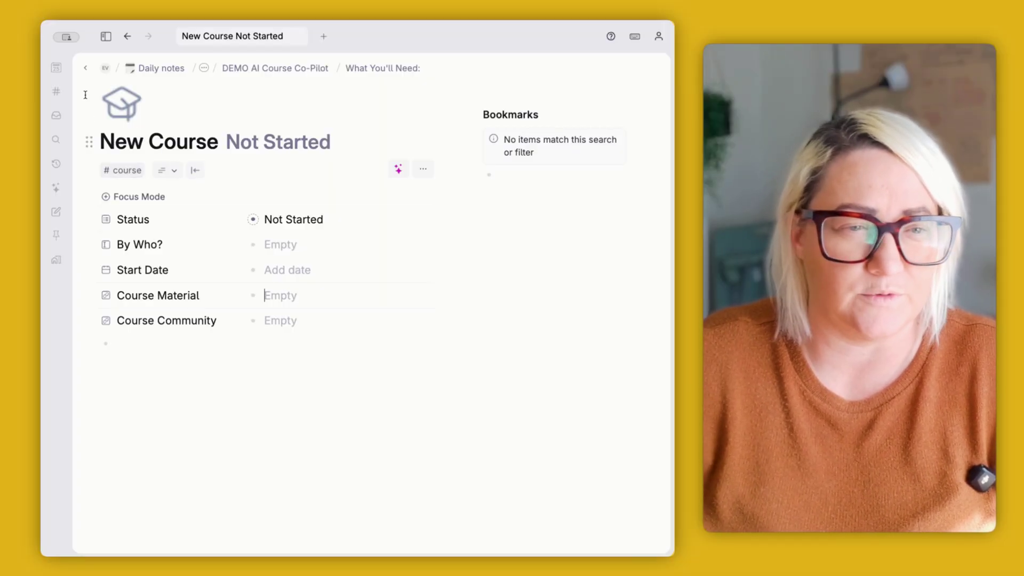
{"action": "left_click", "coordinate": [85, 69]}
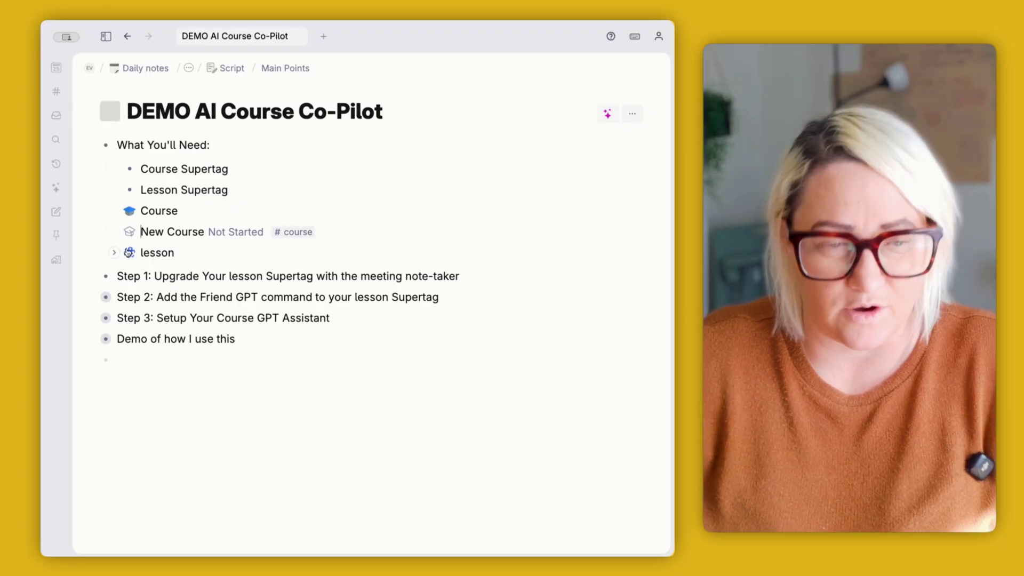
Step: Open the lesson supertag settings and view its content template and available field types
{"action": "left_click", "coordinate": [156, 252]}
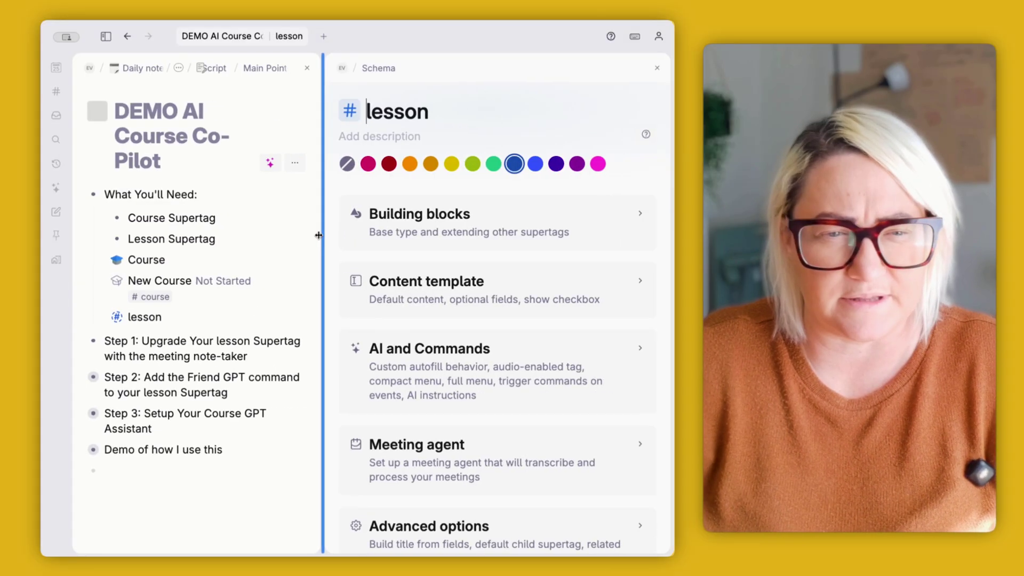
{"action": "left_click", "coordinate": [487, 293]}
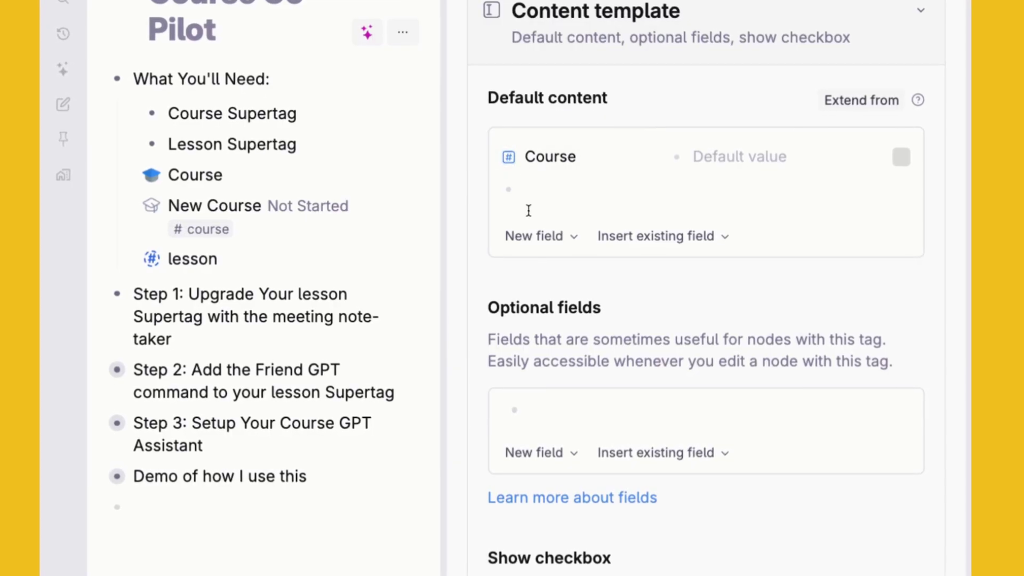
{"action": "left_click", "coordinate": [377, 302]}
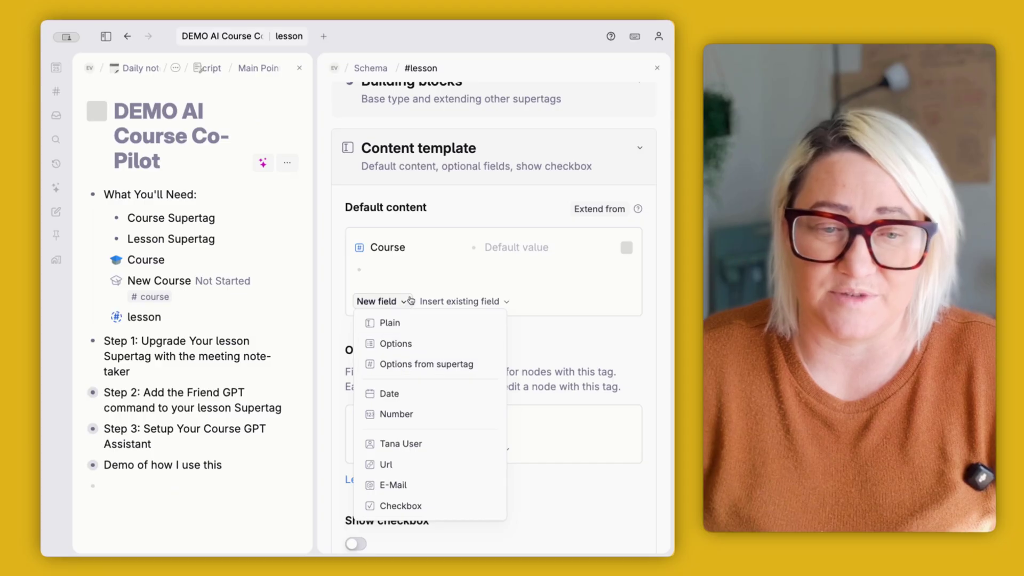
{"action": "left_click", "coordinate": [393, 248]}
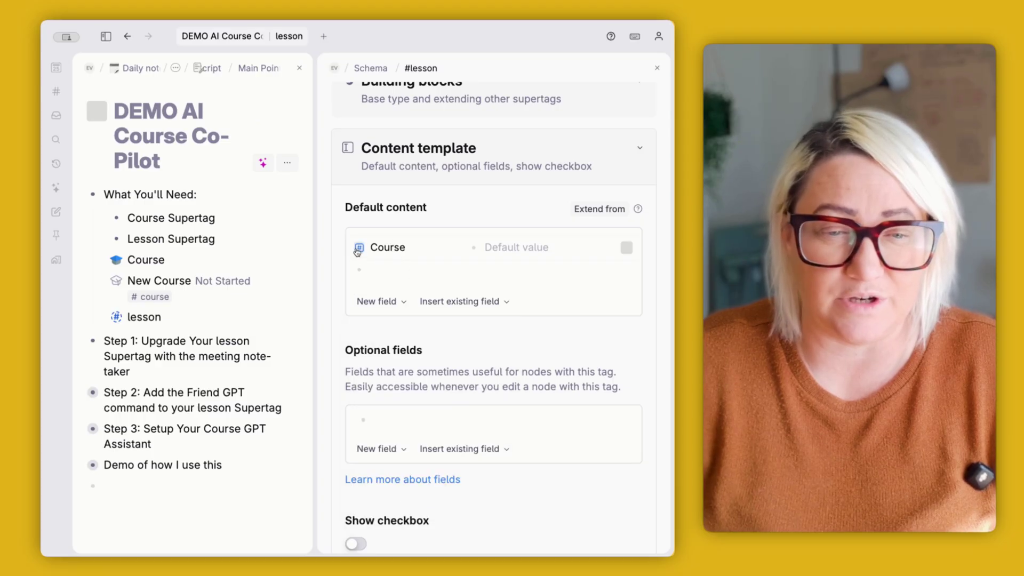
Step: Review the Course field's configuration, then return to the New Course page
{"action": "left_click", "coordinate": [358, 250]}
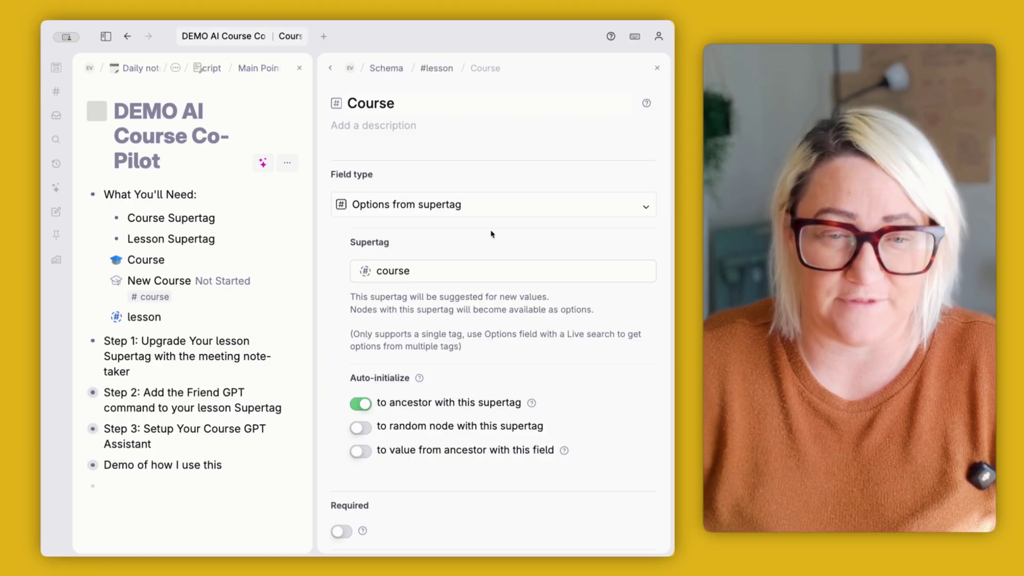
{"action": "scroll", "coordinate": [491, 234], "scroll_direction": "down", "scroll_amount": 2}
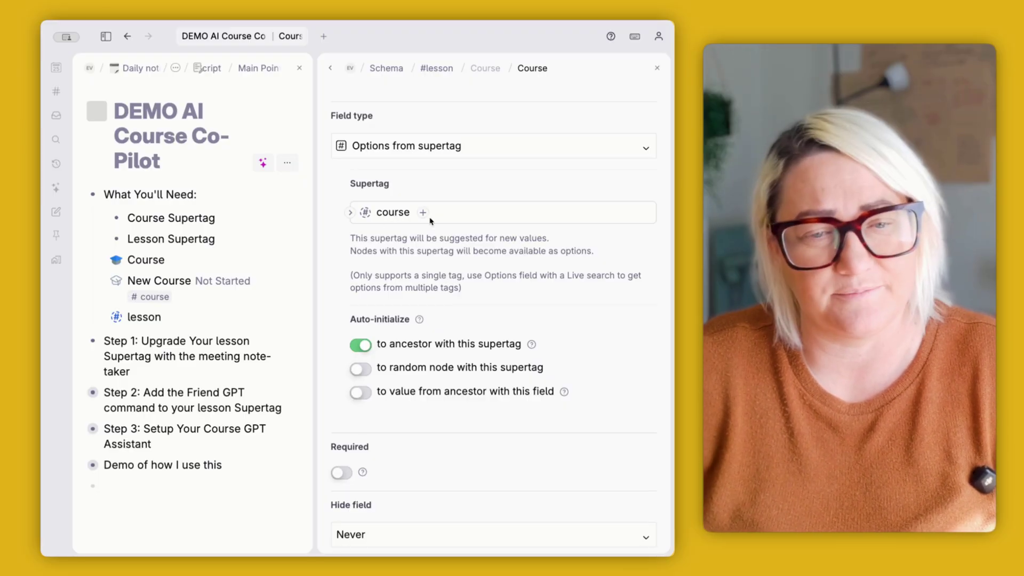
{"action": "scroll", "coordinate": [406, 357], "scroll_direction": "down", "scroll_amount": 3}
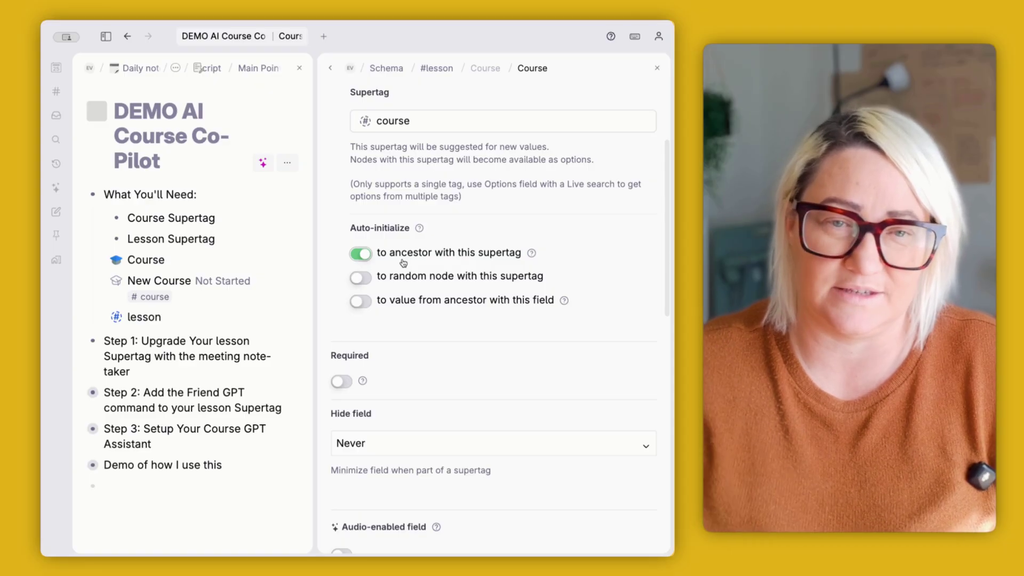
{"action": "left_click", "coordinate": [657, 73]}
{"action": "left_click", "coordinate": [133, 228]}
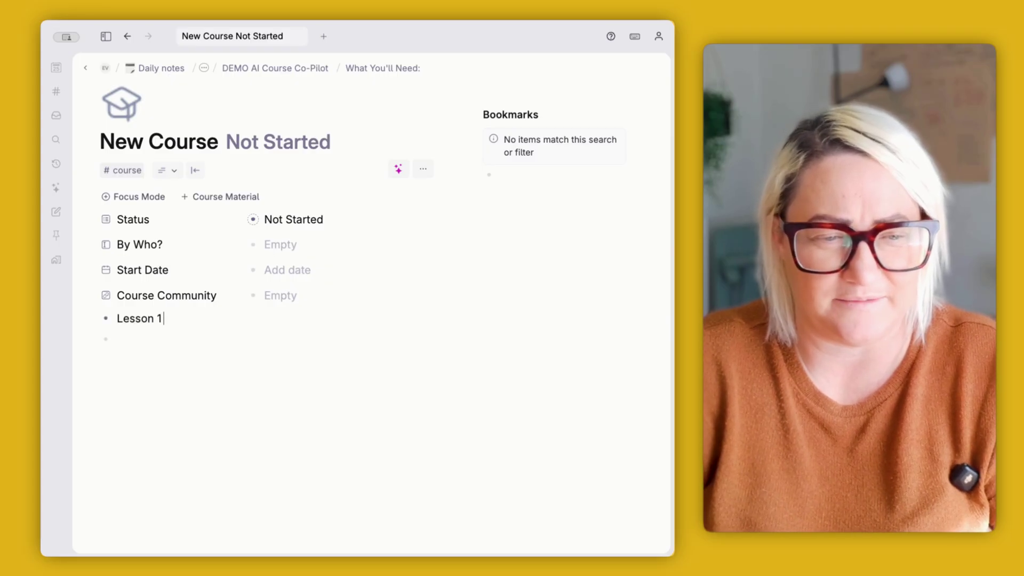
Step: Tag Lesson 1 with #lesson and collapse it on the New Course page
{"action": "type", "text": "#lesson"}
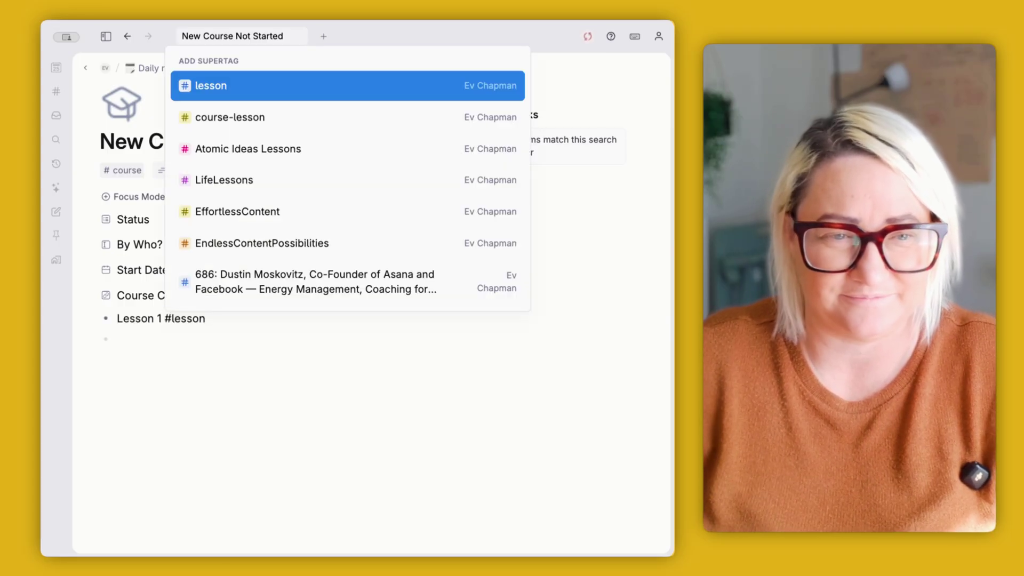
{"action": "key", "text": "Return"}
{"action": "scroll", "coordinate": [184, 293], "scroll_direction": "down", "scroll_amount": 3}
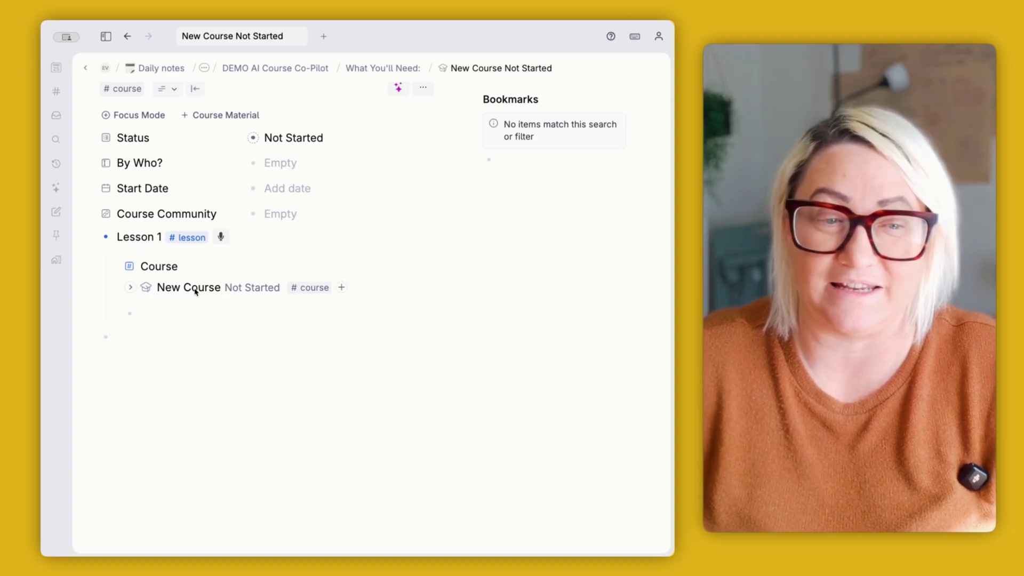
{"action": "left_click", "coordinate": [195, 288]}
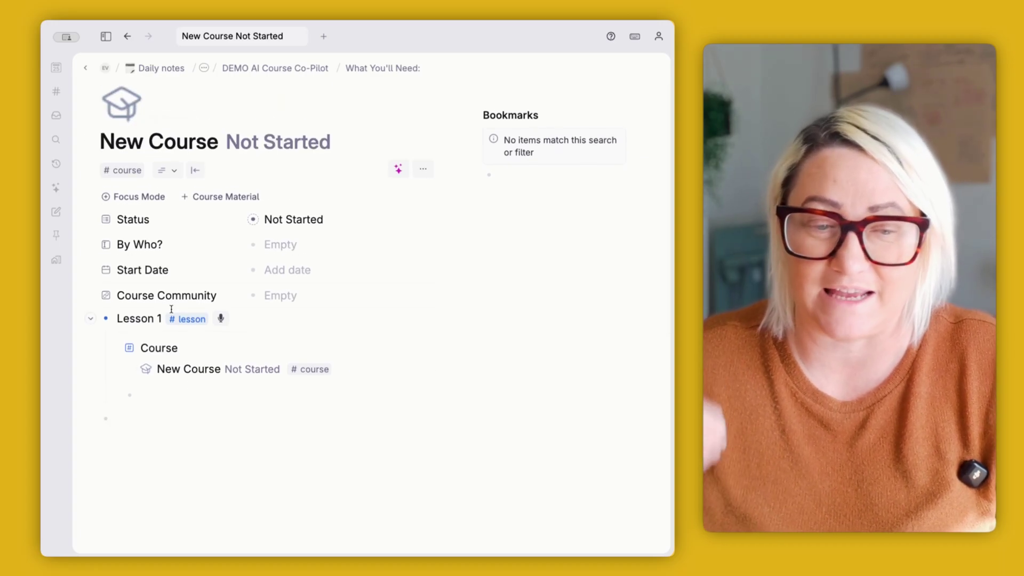
{"action": "left_click", "coordinate": [90, 318]}
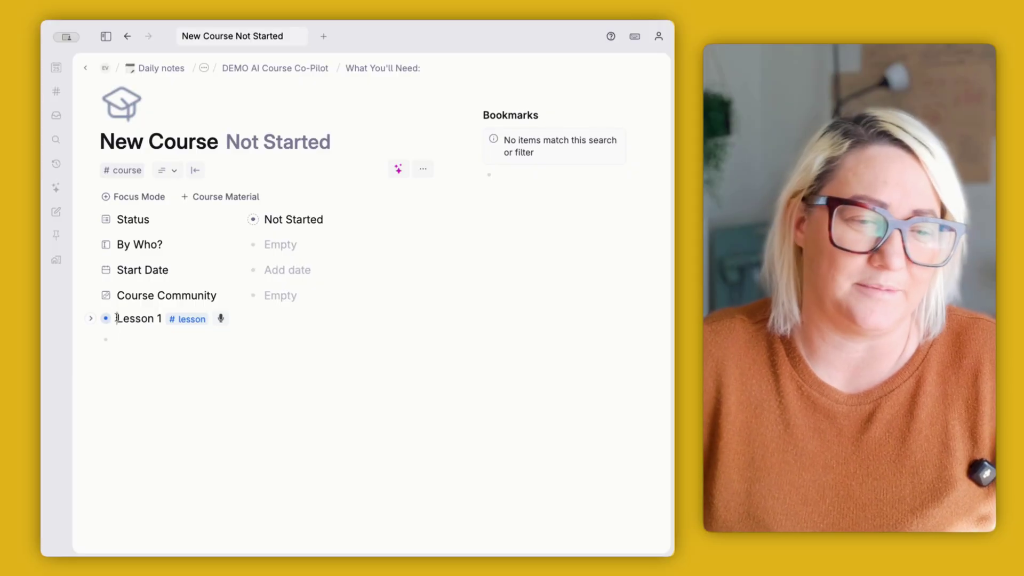
Step: Open Lesson 1 and review the #lesson tag's AI and Commands audio settings
{"action": "left_click", "coordinate": [106, 319]}
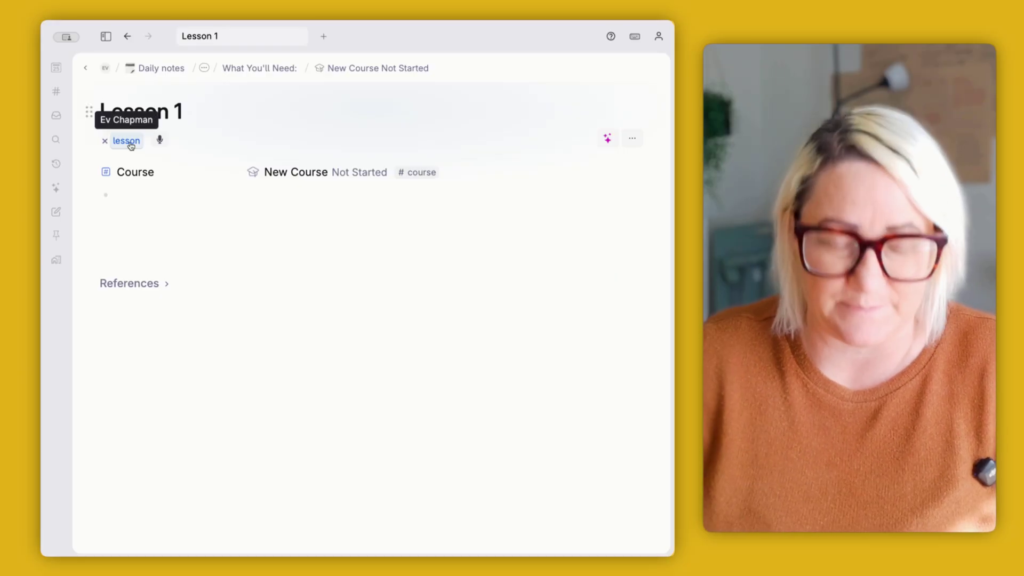
{"action": "left_click", "coordinate": [128, 142]}
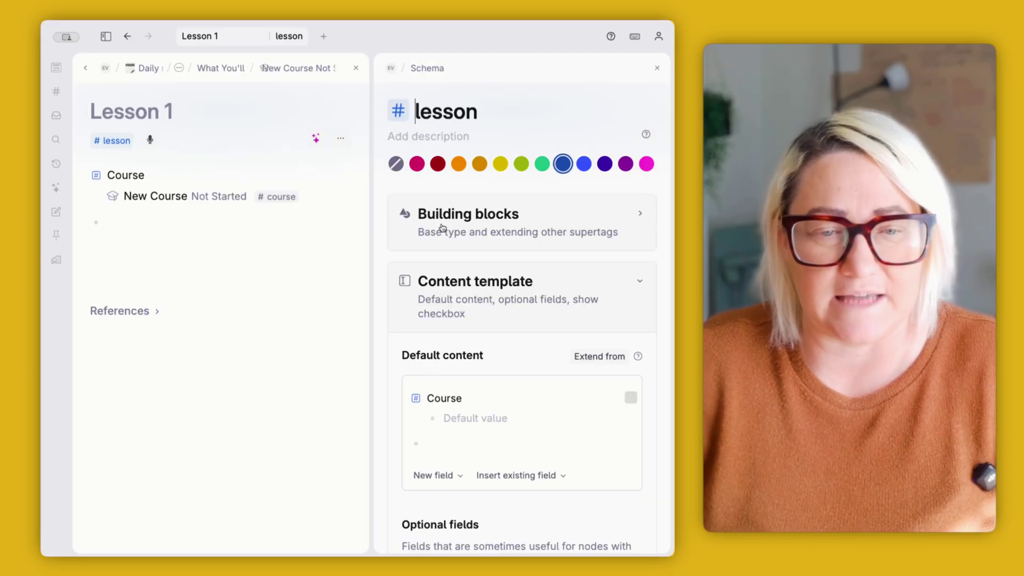
{"action": "scroll", "coordinate": [482, 288], "scroll_direction": "down", "scroll_amount": 1}
{"action": "left_click", "coordinate": [482, 288]}
{"action": "scroll", "coordinate": [512, 240], "scroll_direction": "down", "scroll_amount": 3}
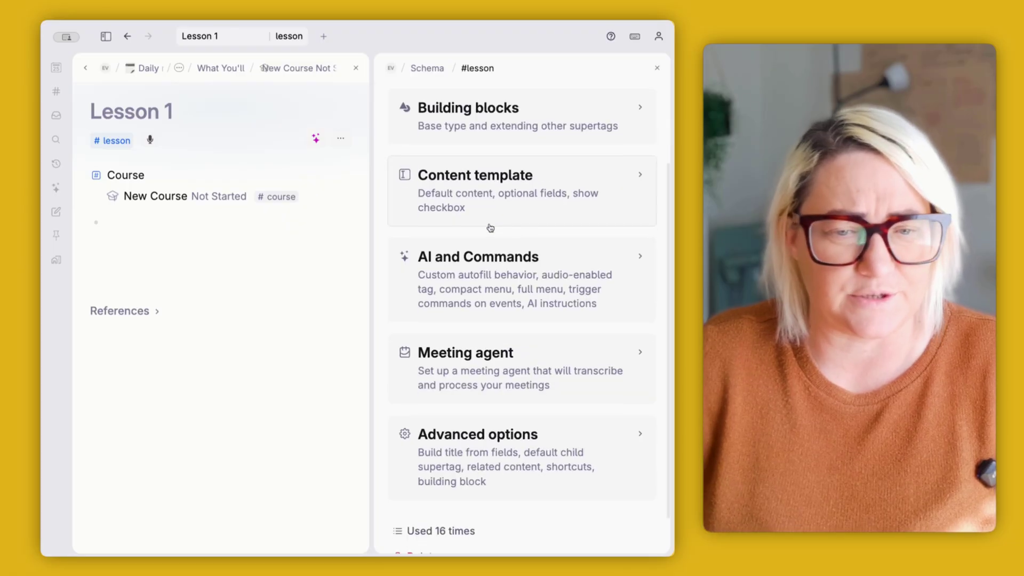
{"action": "left_click", "coordinate": [457, 205]}
{"action": "scroll", "coordinate": [448, 202], "scroll_direction": "down", "scroll_amount": 7}
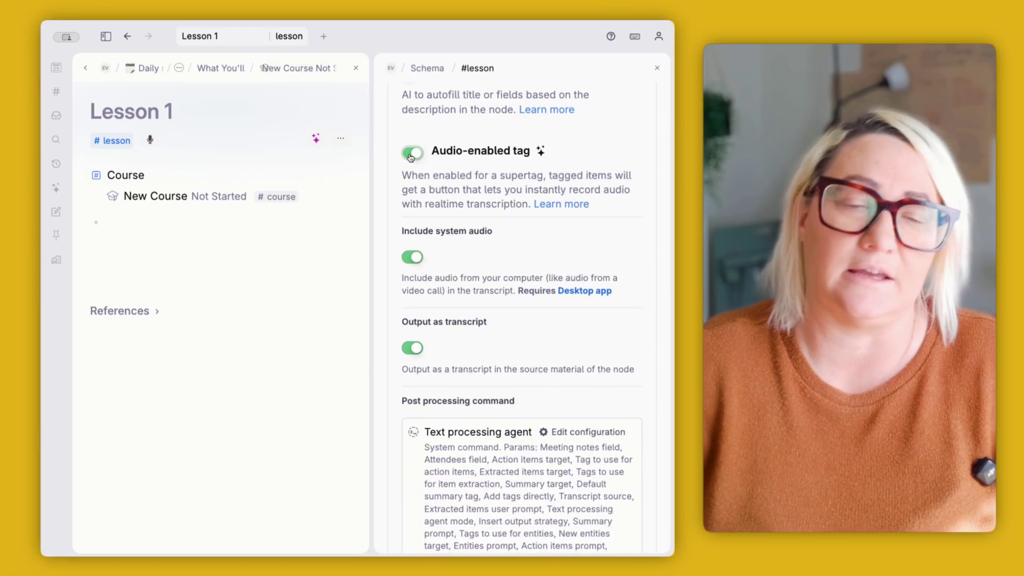
{"action": "scroll", "coordinate": [411, 160], "scroll_direction": "down", "scroll_amount": 3}
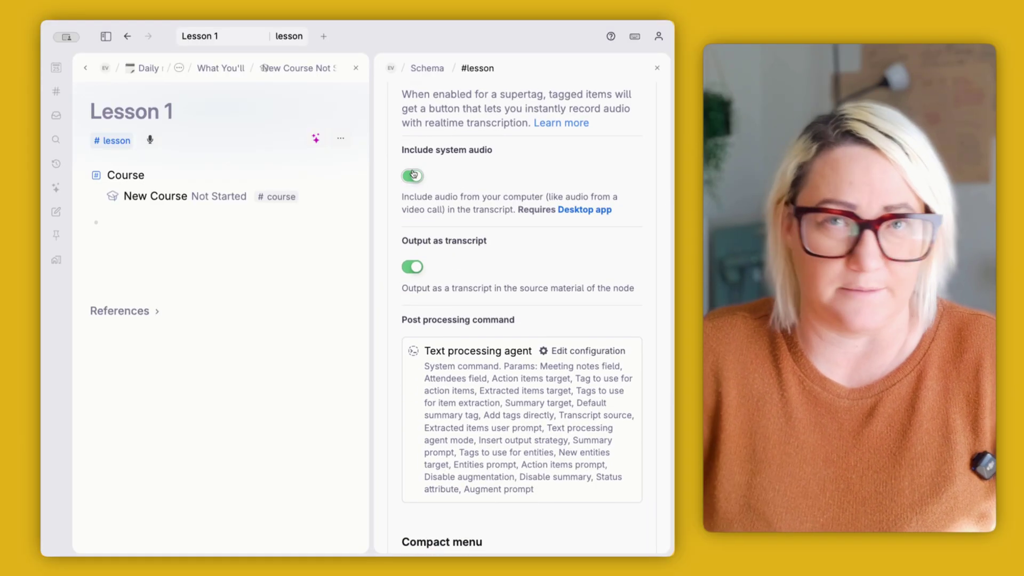
{"action": "scroll", "coordinate": [430, 193], "scroll_direction": "down", "scroll_amount": 1}
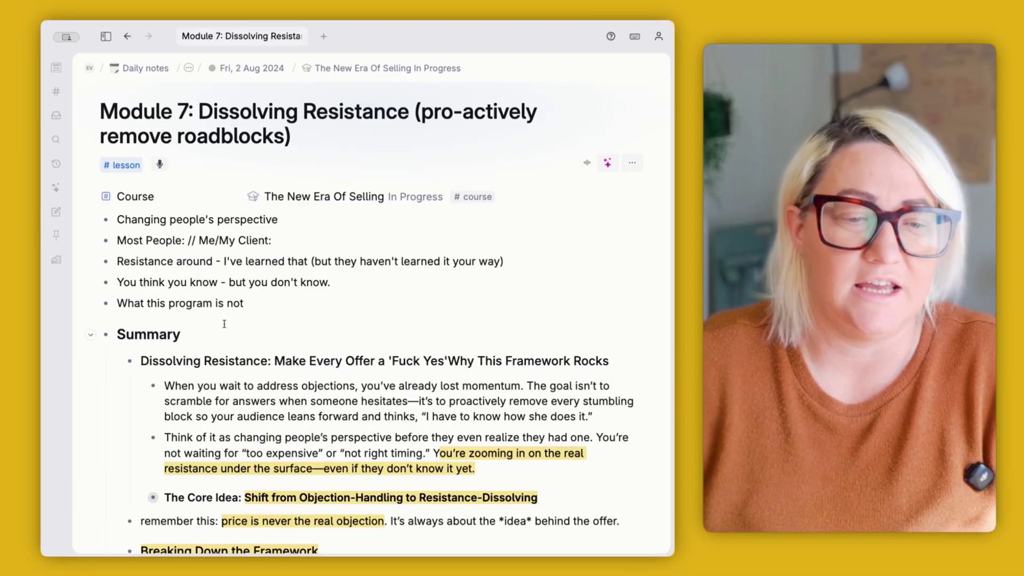
Step: Select Module 7's opening bullet notes, then place the caret in the first summary point
{"action": "left_click_drag", "start_coordinate": [252, 308], "coordinate": [270, 241]}
{"action": "left_click", "coordinate": [271, 242]}
{"action": "scroll", "coordinate": [277, 267], "scroll_direction": "down", "scroll_amount": 5}
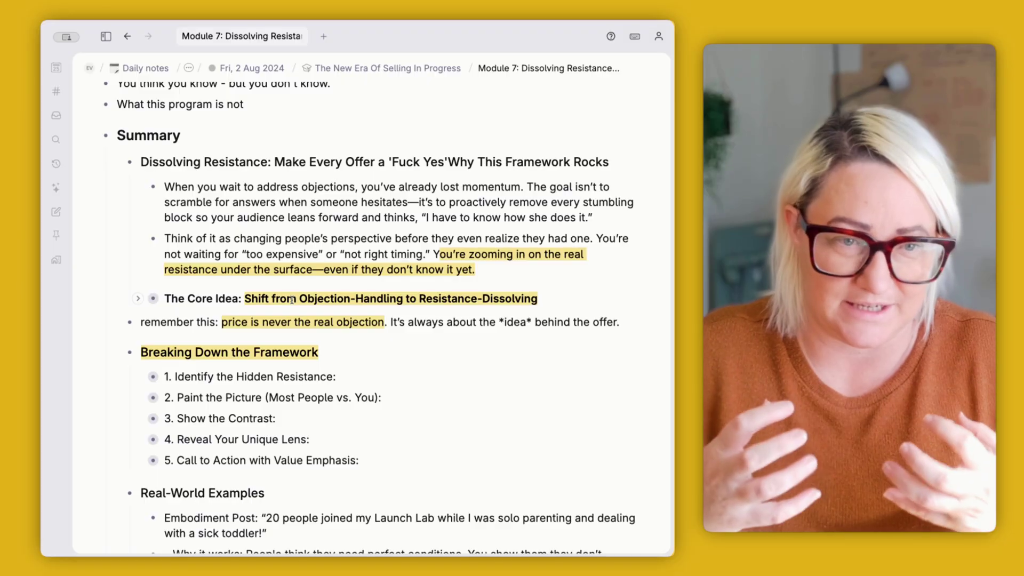
{"action": "scroll", "coordinate": [226, 271], "scroll_direction": "down", "scroll_amount": 1}
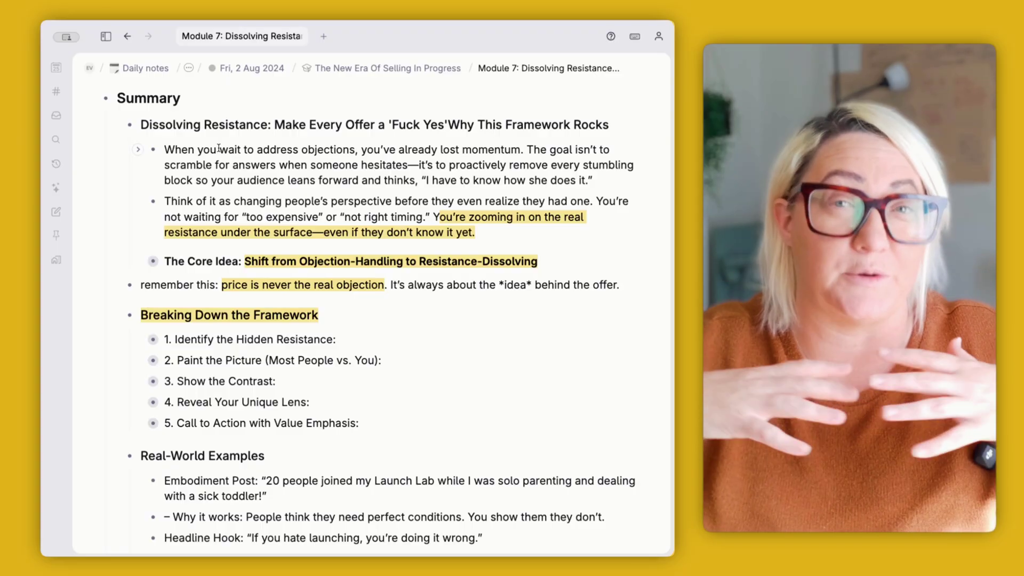
{"action": "left_click", "coordinate": [218, 150]}
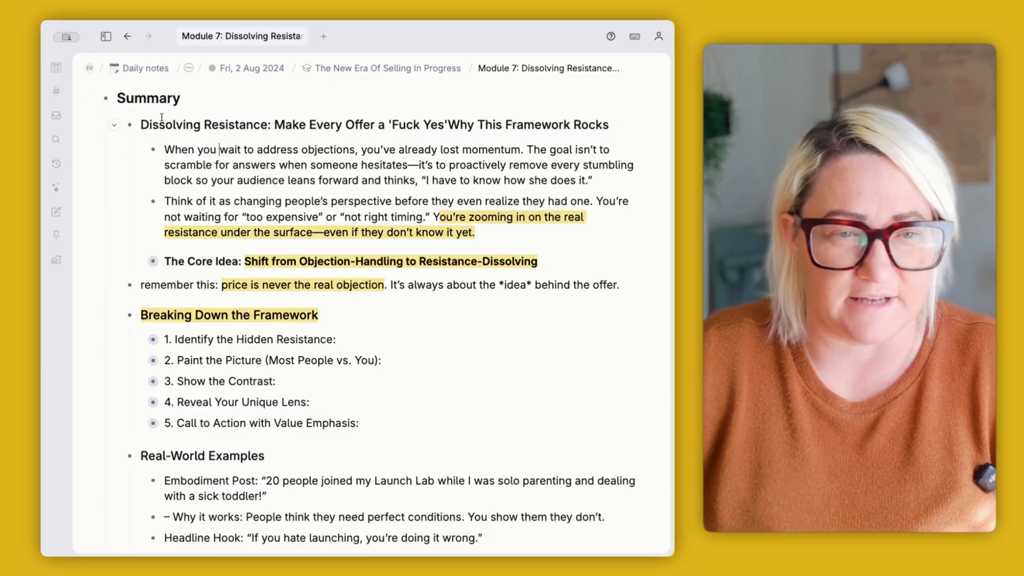
{"action": "scroll", "coordinate": [220, 278], "scroll_direction": "down", "scroll_amount": 5}
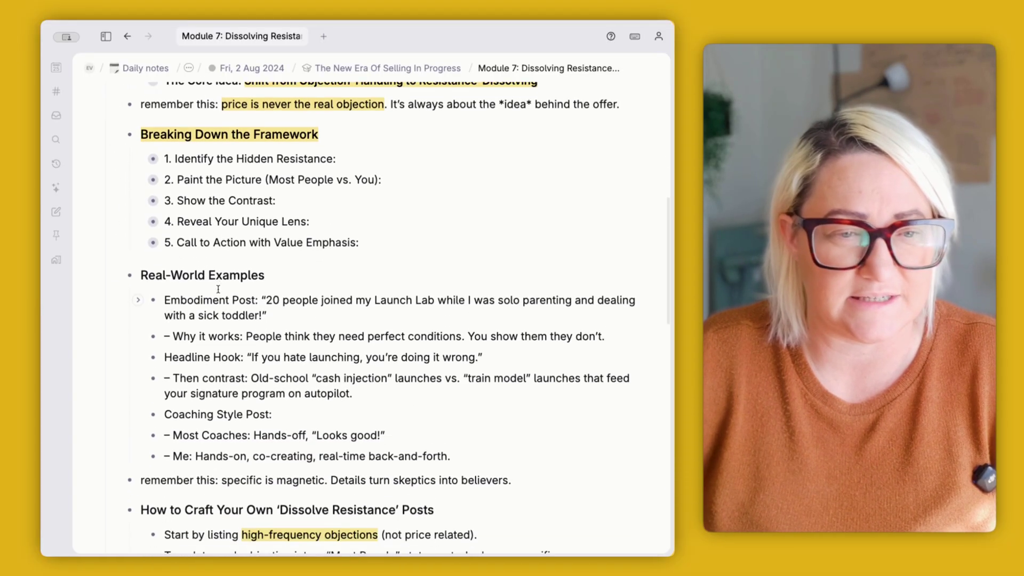
Step: Expand the five numbered framework steps to reveal their sub-points
{"action": "left_click_drag", "start_coordinate": [247, 159], "coordinate": [238, 245]}
{"action": "key", "text": "super+Down"}
{"action": "scroll", "coordinate": [260, 335], "scroll_direction": "down", "scroll_amount": 7}
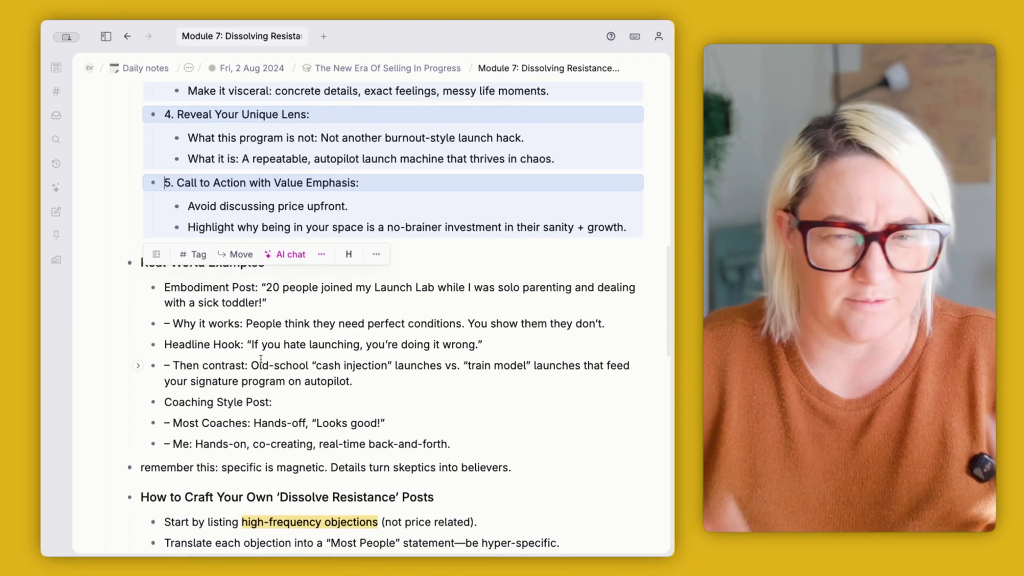
{"action": "left_click", "coordinate": [312, 179]}
Step: Scroll through the expanded steps, selecting blocks of sub-points
{"action": "scroll", "coordinate": [339, 224], "scroll_direction": "down", "scroll_amount": 5}
{"action": "left_click_drag", "start_coordinate": [240, 112], "coordinate": [240, 269]}
{"action": "scroll", "coordinate": [269, 409], "scroll_direction": "down", "scroll_amount": 1}
{"action": "scroll", "coordinate": [269, 409], "scroll_direction": "down", "scroll_amount": 4}
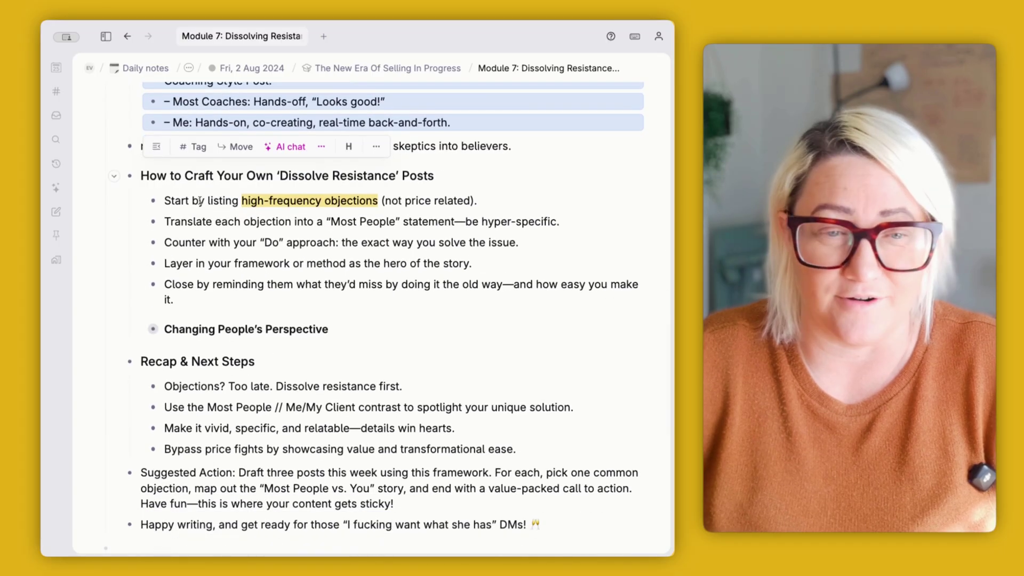
{"action": "left_click_drag", "start_coordinate": [186, 176], "coordinate": [236, 289]}
{"action": "scroll", "coordinate": [278, 289], "scroll_direction": "down", "scroll_amount": 5}
Step: Check Recap & Next Steps, then open the #lesson schema with Content template collapsed
{"action": "left_click_drag", "start_coordinate": [280, 233], "coordinate": [236, 298]}
{"action": "left_click", "coordinate": [313, 308]}
{"action": "scroll", "coordinate": [304, 272], "scroll_direction": "up", "scroll_amount": 20}
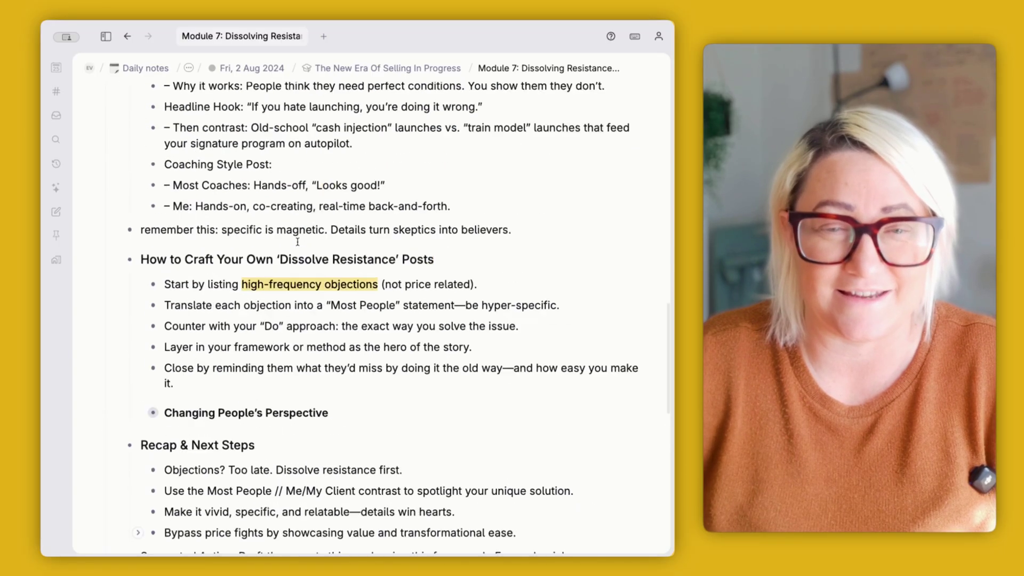
{"action": "scroll", "coordinate": [297, 242], "scroll_direction": "up", "scroll_amount": 3}
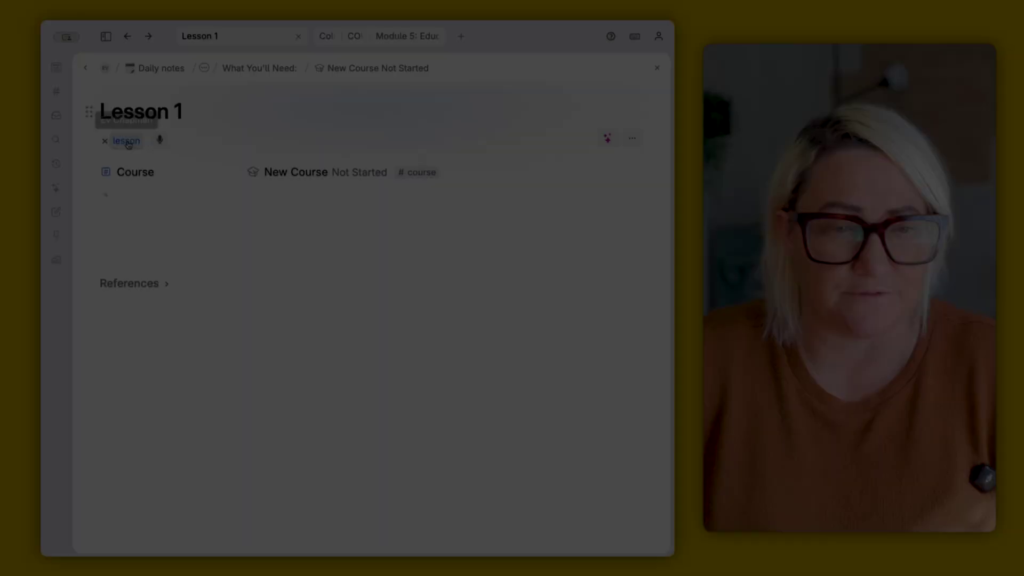
{"action": "left_click", "coordinate": [128, 142]}
{"action": "left_click", "coordinate": [480, 320]}
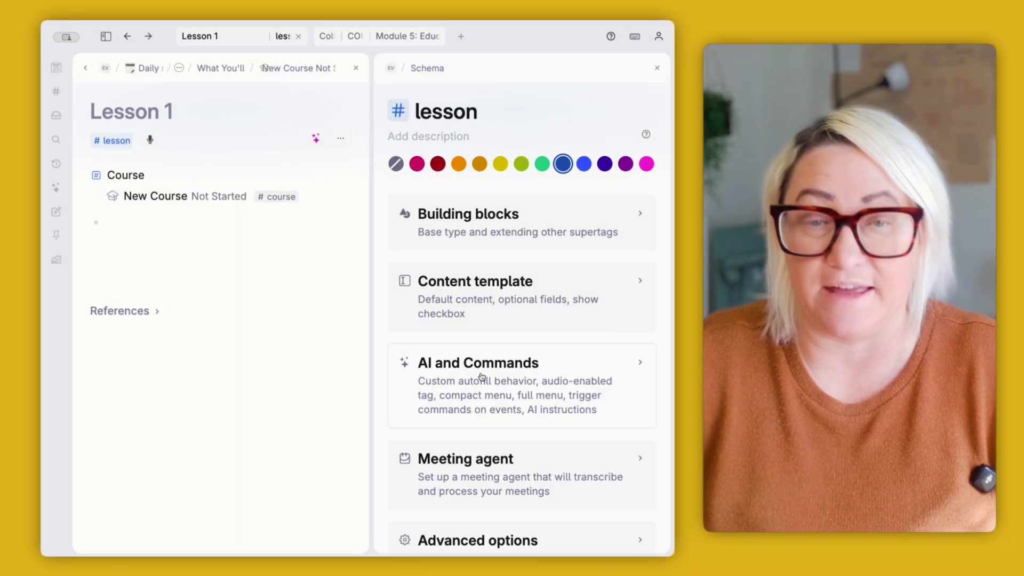
Step: Expand AI and Commands, widen the schema panel, and open the Text processing agent configuration
{"action": "left_click", "coordinate": [482, 376]}
{"action": "scroll", "coordinate": [506, 368], "scroll_direction": "down", "scroll_amount": 10}
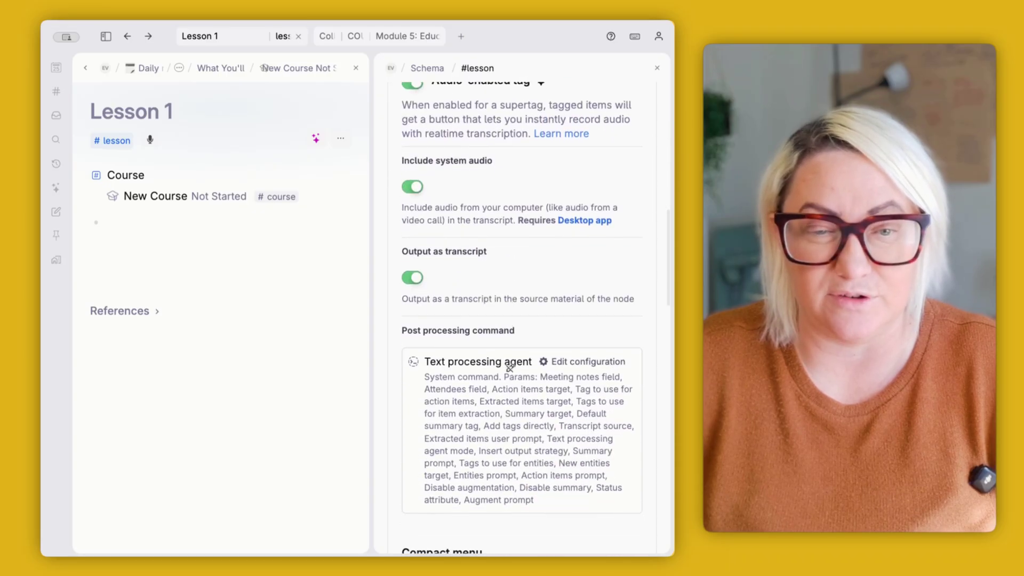
{"action": "scroll", "coordinate": [509, 368], "scroll_direction": "up", "scroll_amount": 1}
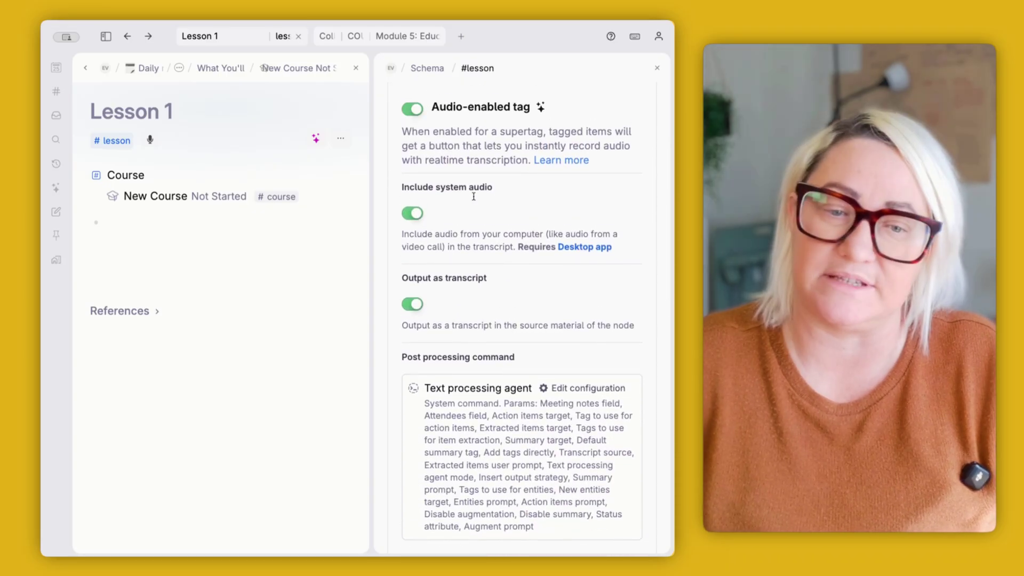
{"action": "scroll", "coordinate": [474, 196], "scroll_direction": "down", "scroll_amount": 3}
{"action": "scroll", "coordinate": [488, 187], "scroll_direction": "down", "scroll_amount": 5}
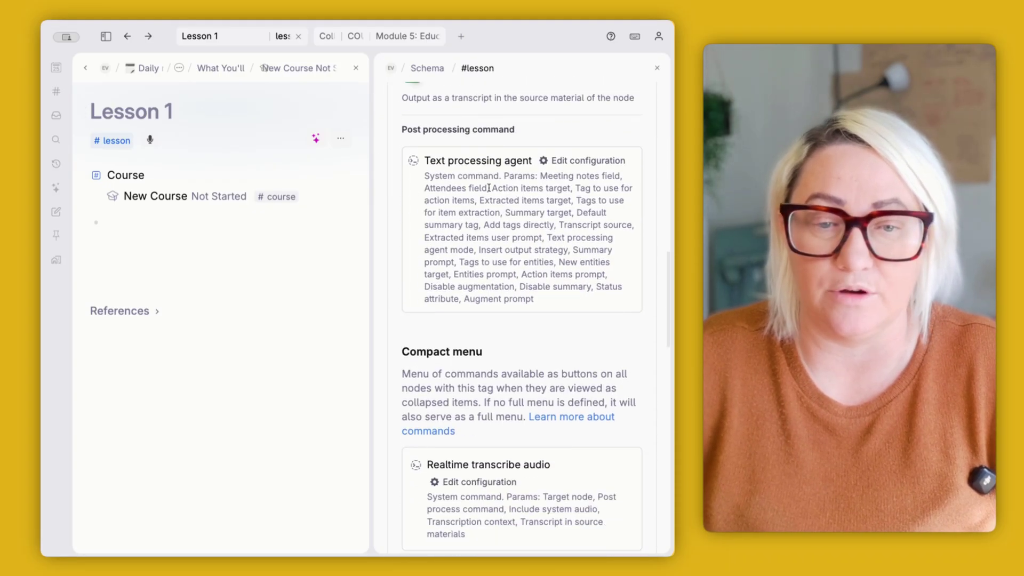
{"action": "left_click_drag", "start_coordinate": [372, 247], "coordinate": [188, 248]}
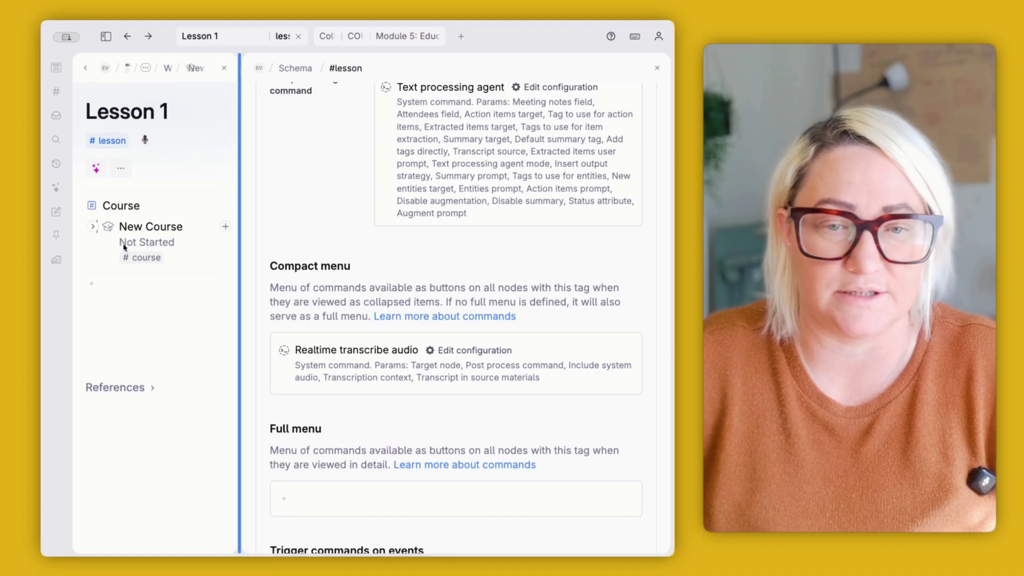
{"action": "left_click", "coordinate": [558, 115]}
{"action": "scroll", "coordinate": [516, 214], "scroll_direction": "down", "scroll_amount": 3}
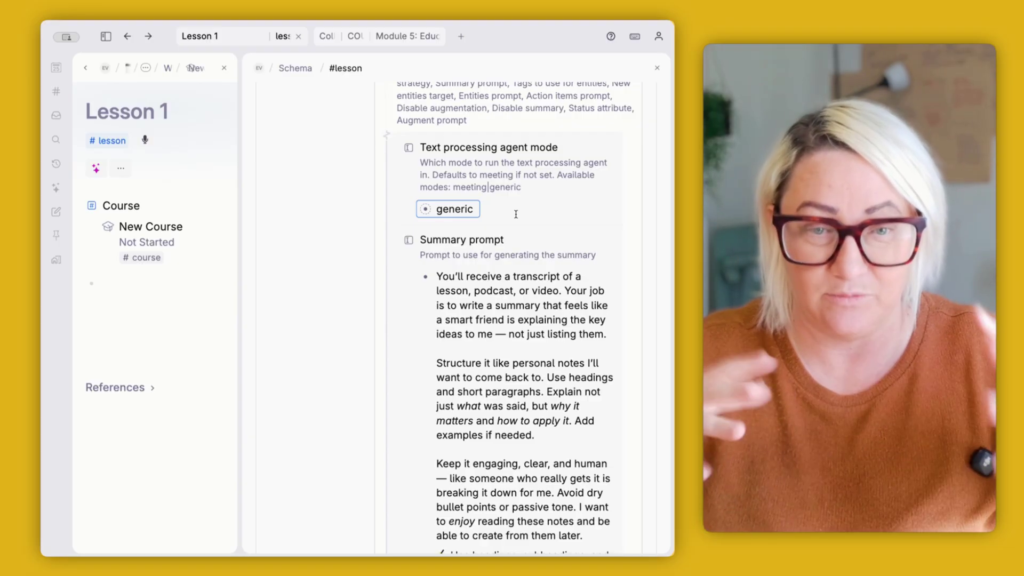
{"action": "left_click", "coordinate": [465, 147]}
{"action": "scroll", "coordinate": [480, 165], "scroll_direction": "up", "scroll_amount": 5}
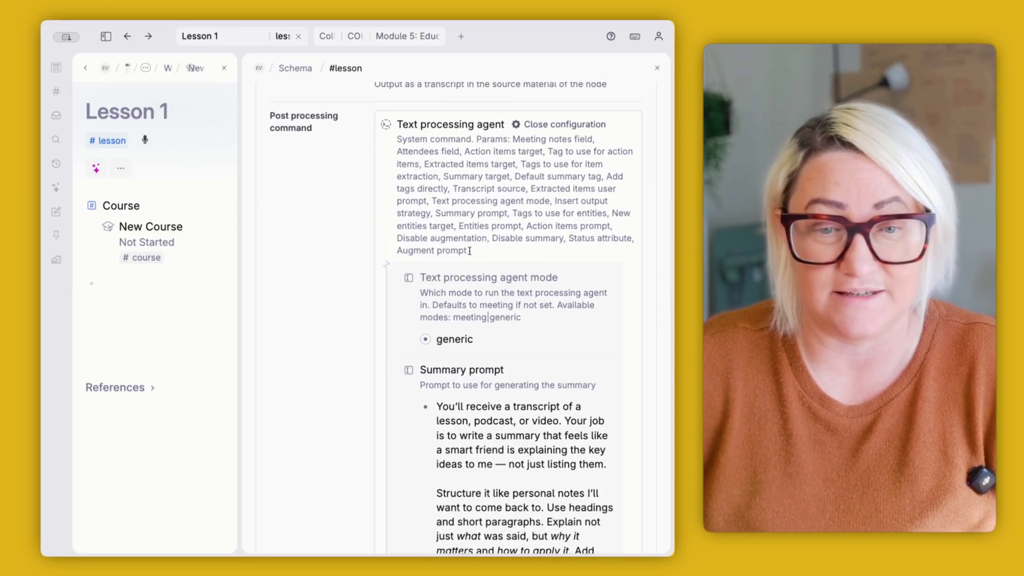
{"action": "left_click_drag", "start_coordinate": [470, 251], "coordinate": [475, 143]}
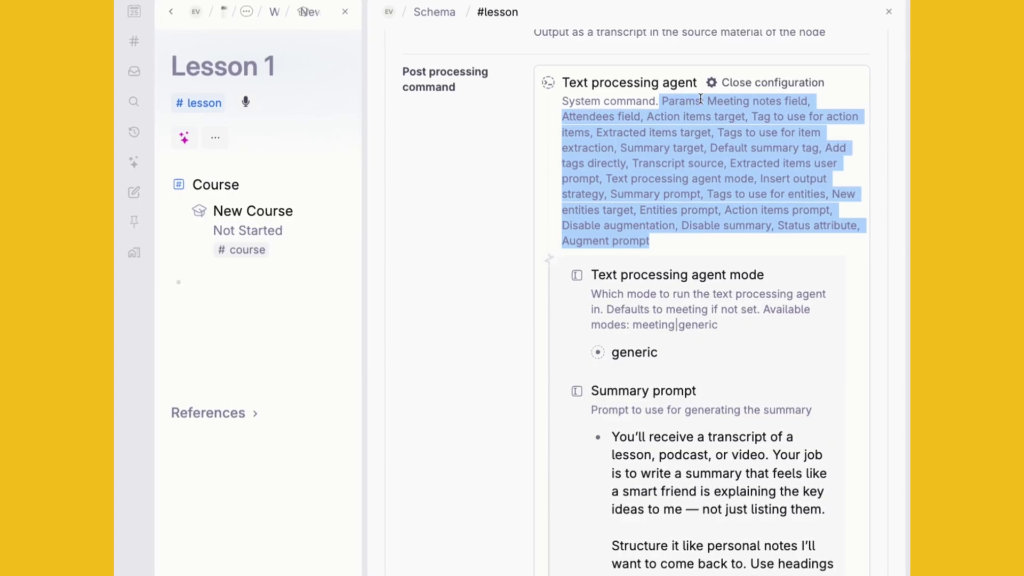
{"action": "left_click", "coordinate": [766, 274]}
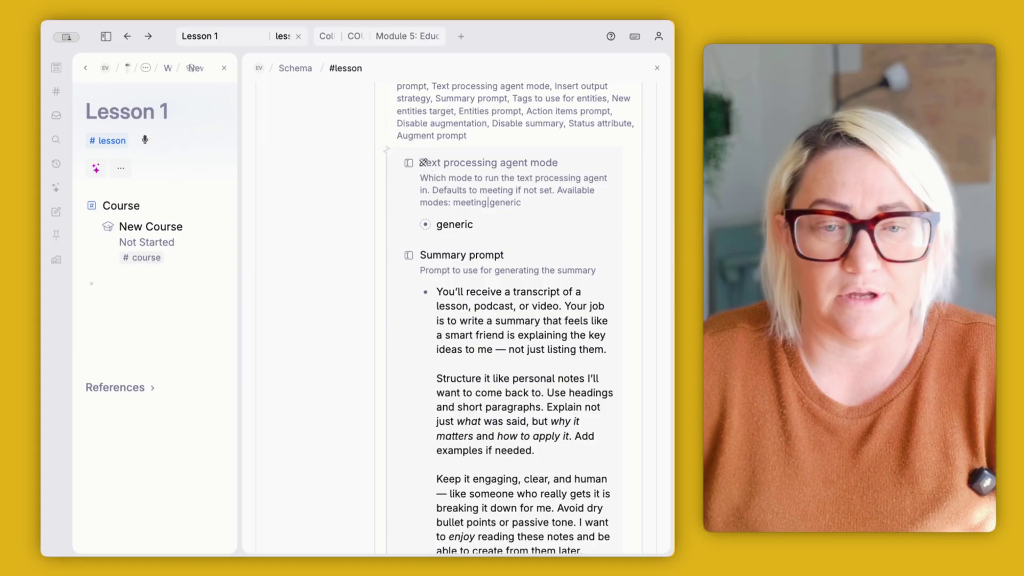
{"action": "scroll", "coordinate": [610, 81], "scroll_direction": "down", "scroll_amount": 1}
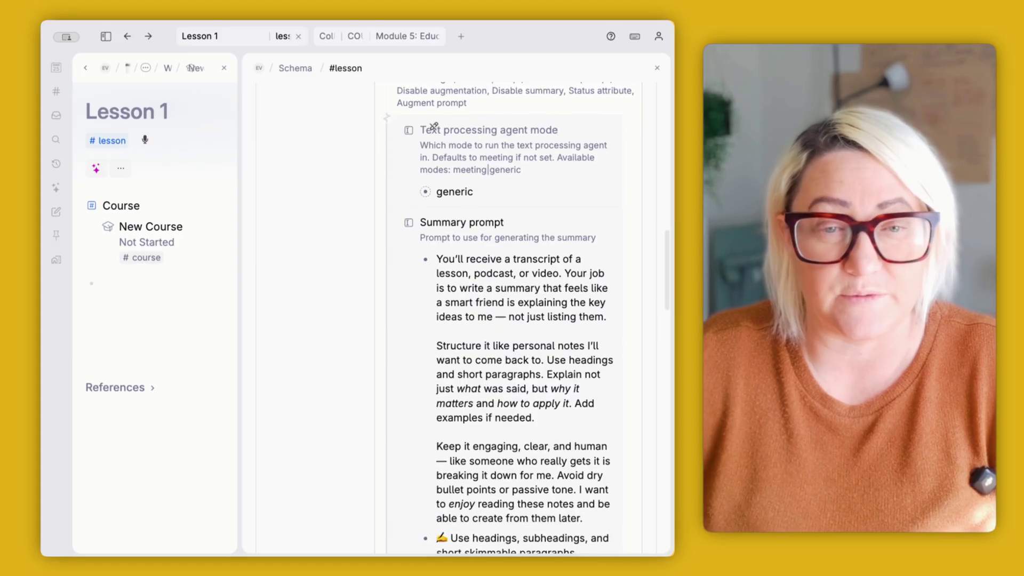
{"action": "key", "text": "Return"}
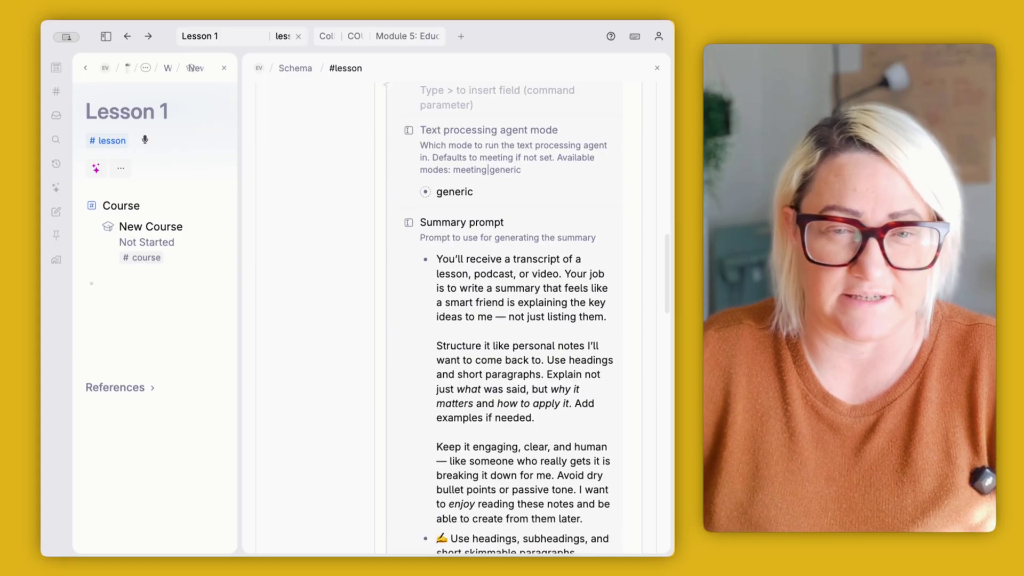
{"action": "scroll", "coordinate": [435, 130], "scroll_direction": "up", "scroll_amount": 2}
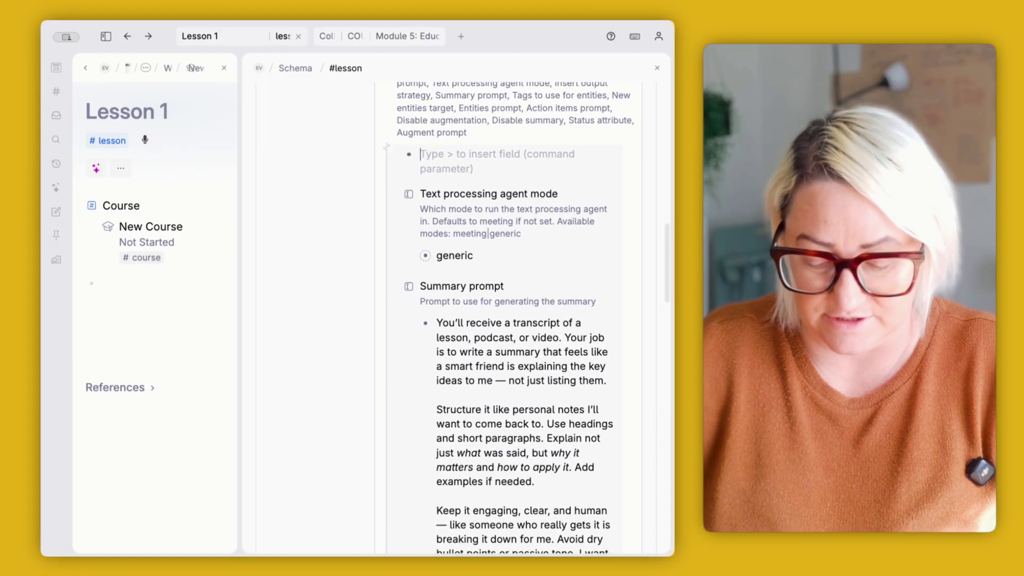
{"action": "type", "text": ">"}
{"action": "scroll", "coordinate": [488, 204], "scroll_direction": "up", "scroll_amount": 2}
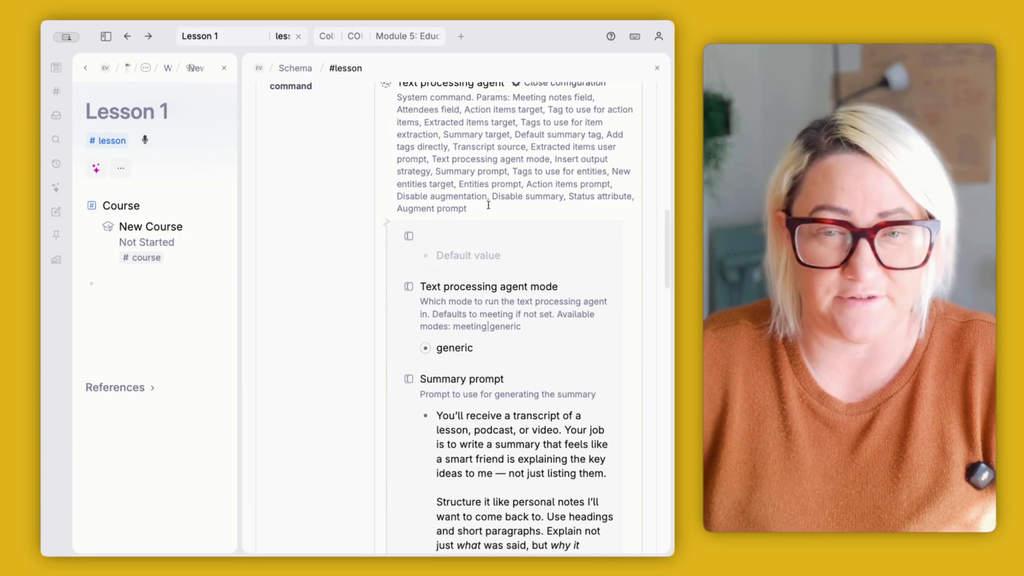
{"action": "type", "text": "insert"}
{"action": "key", "text": "Return"}
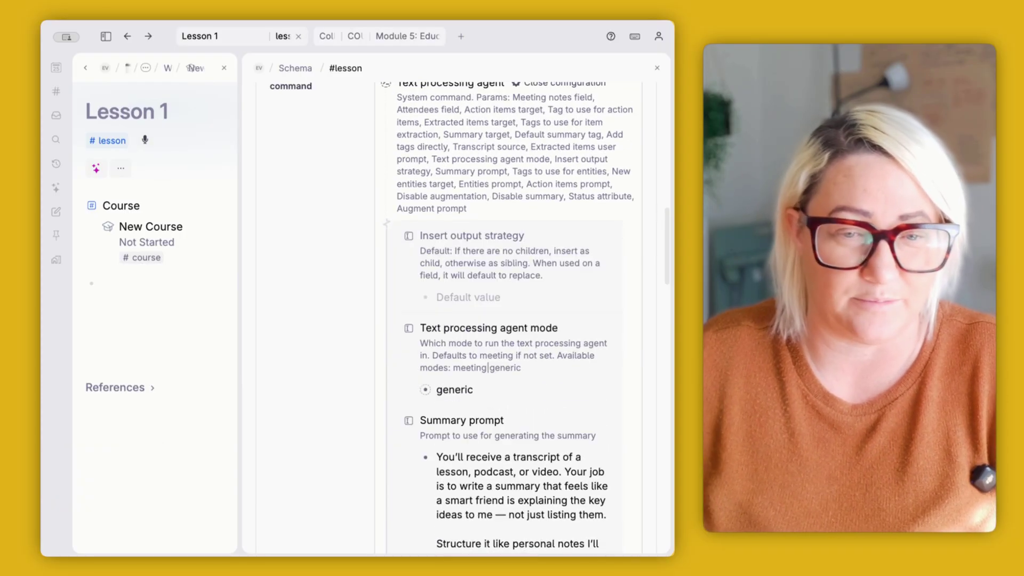
{"action": "key", "text": "Escape"}
{"action": "scroll", "coordinate": [533, 195], "scroll_direction": "down", "scroll_amount": 2}
{"action": "scroll", "coordinate": [570, 175], "scroll_direction": "down", "scroll_amount": 1}
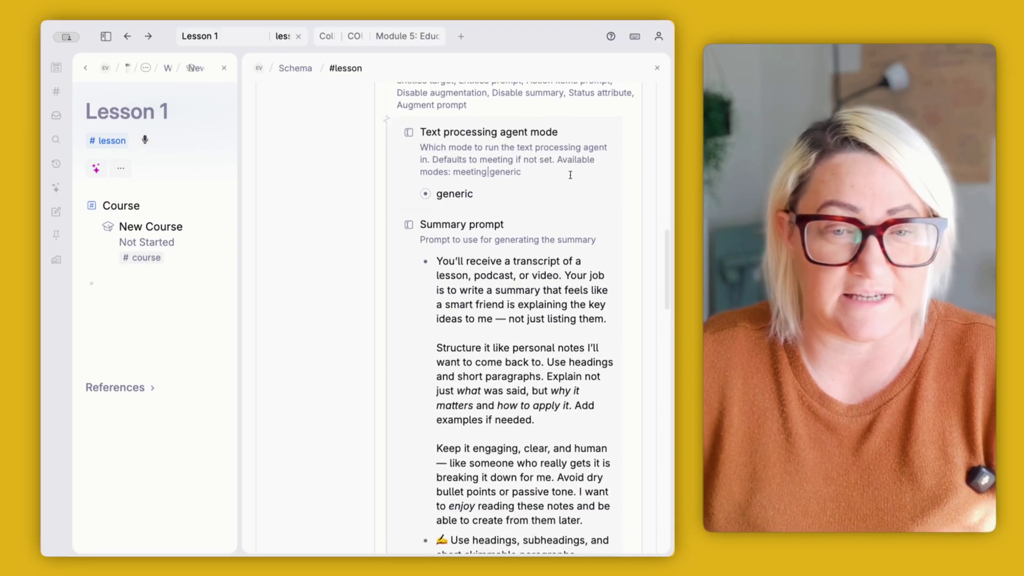
{"action": "left_click", "coordinate": [459, 193]}
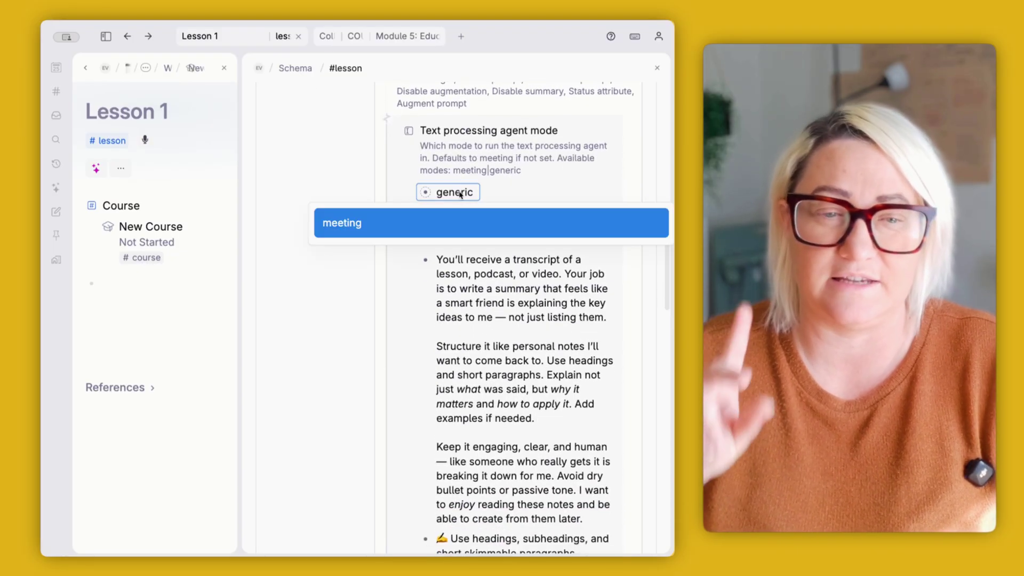
{"action": "key", "text": "Escape"}
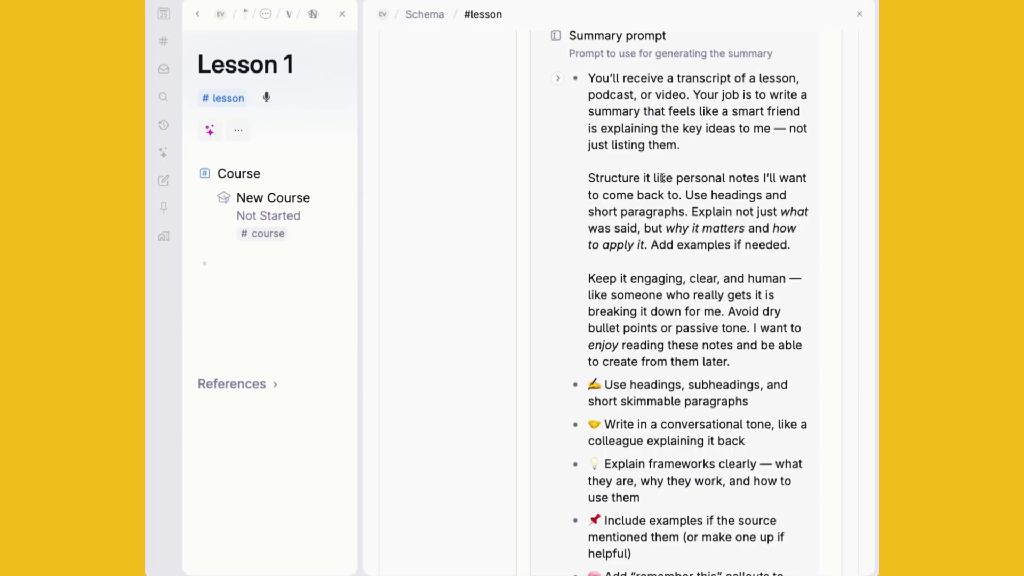
{"action": "triple_click", "coordinate": [693, 144]}
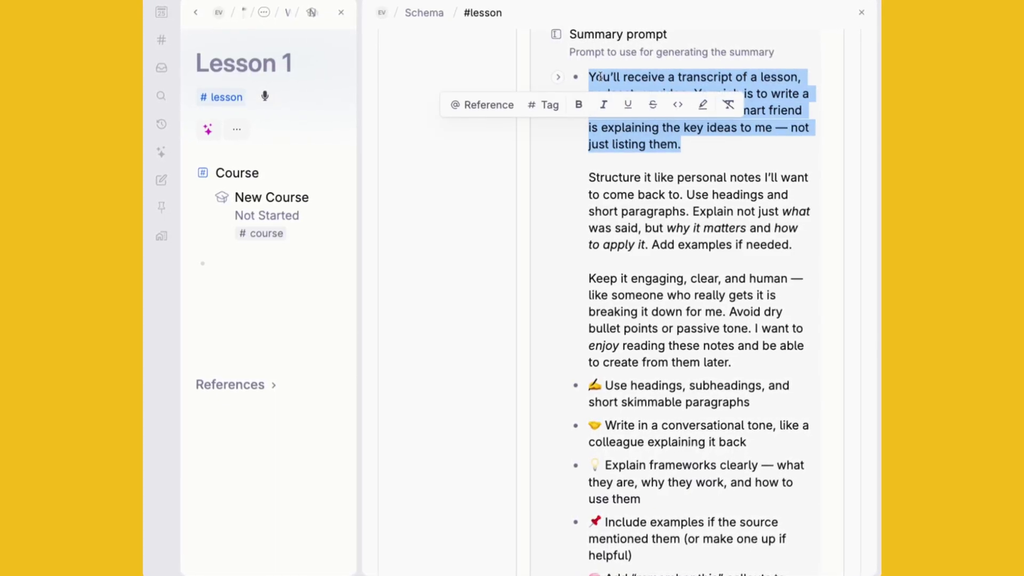
{"action": "left_click", "coordinate": [592, 158]}
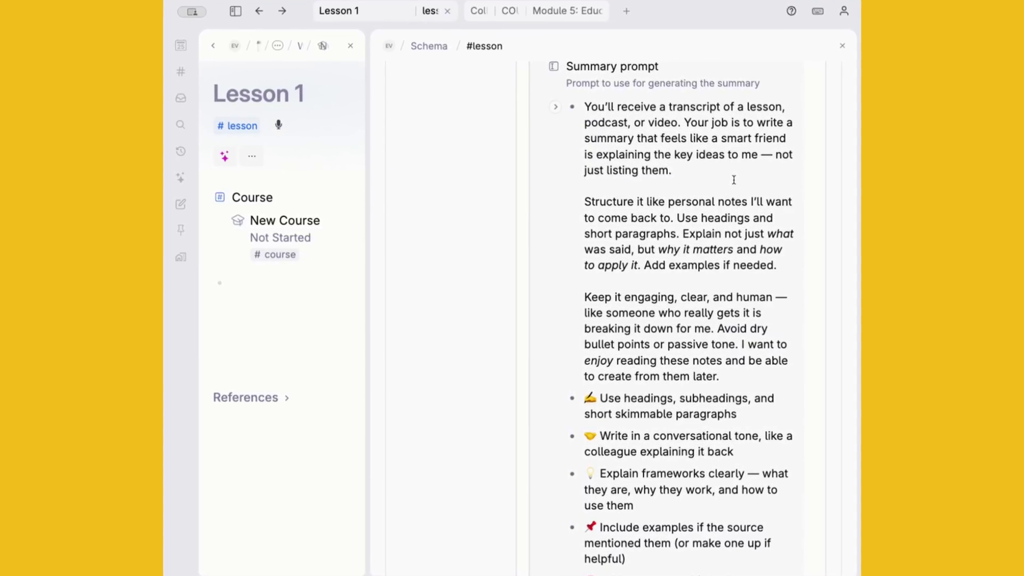
{"action": "scroll", "coordinate": [792, 200], "scroll_direction": "down", "scroll_amount": 3}
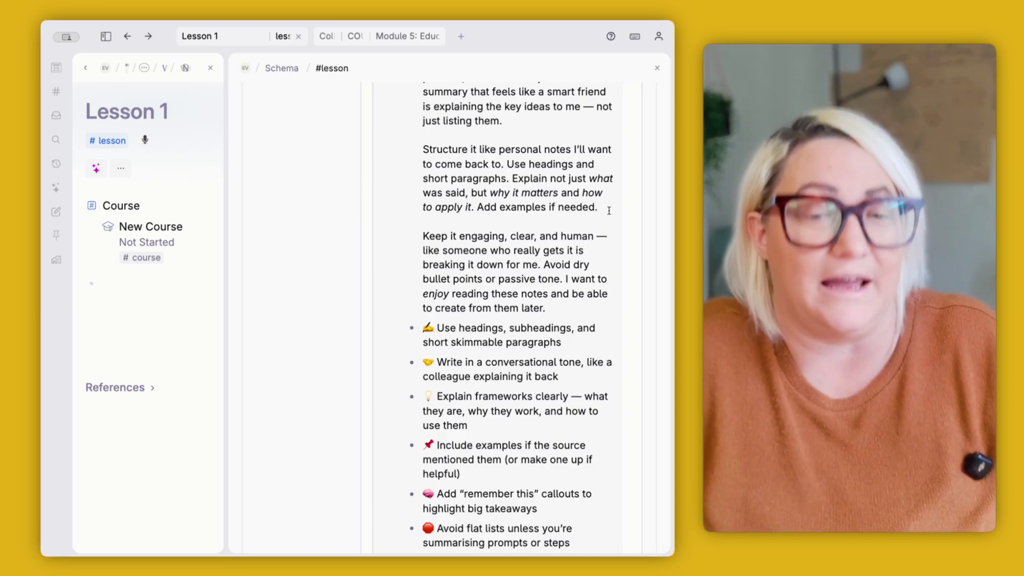
{"action": "scroll", "coordinate": [608, 214], "scroll_direction": "down", "scroll_amount": 3}
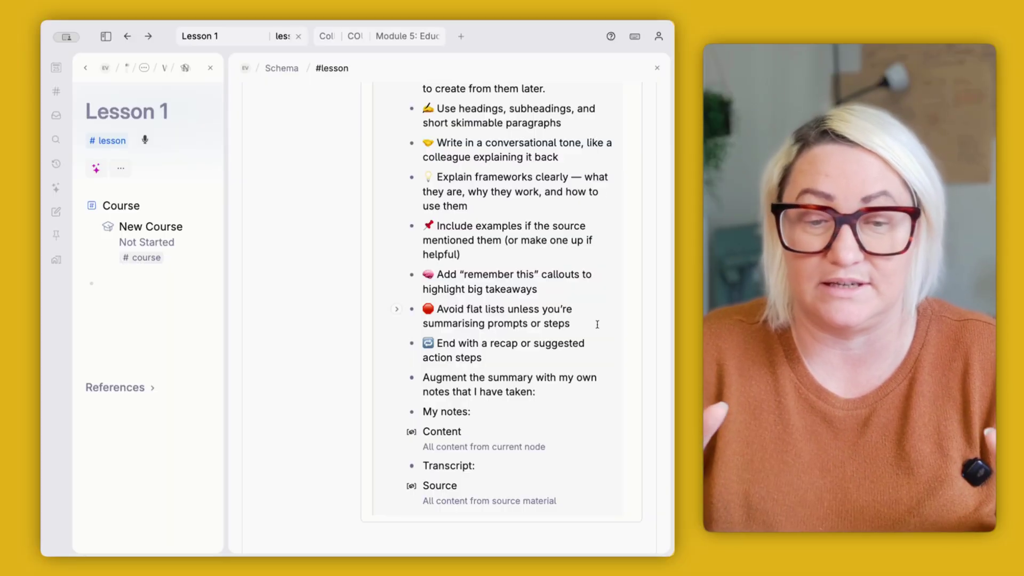
Step: Delete the old Content reference under 'My notes:' and start a fresh line
{"action": "scroll", "coordinate": [597, 351], "scroll_direction": "down", "scroll_amount": 3}
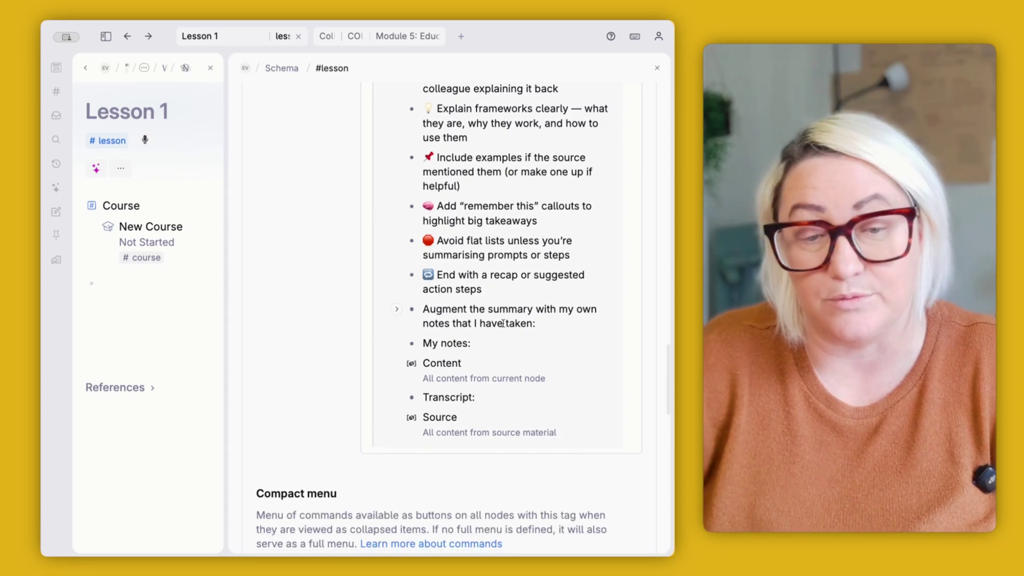
{"action": "scroll", "coordinate": [597, 351], "scroll_direction": "down", "scroll_amount": 2}
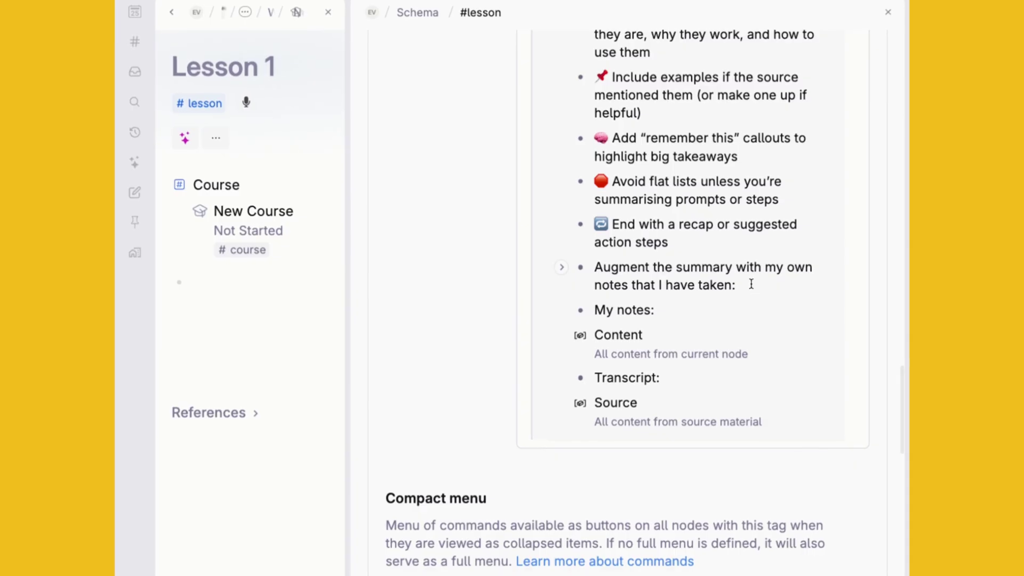
{"action": "left_click_drag", "start_coordinate": [751, 284], "coordinate": [596, 270]}
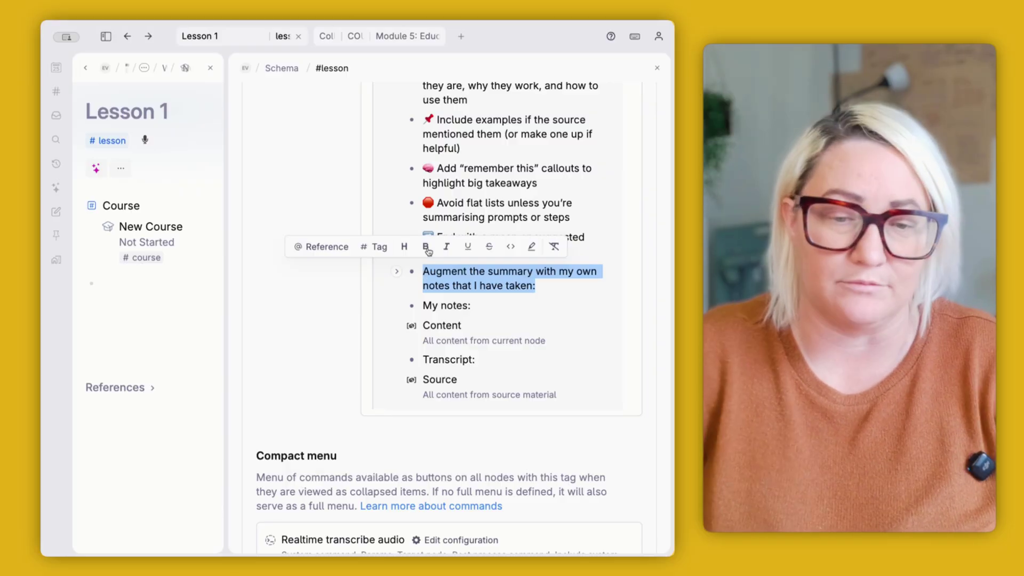
{"action": "left_click_drag", "start_coordinate": [423, 306], "coordinate": [464, 314]}
{"action": "left_click", "coordinate": [461, 337]}
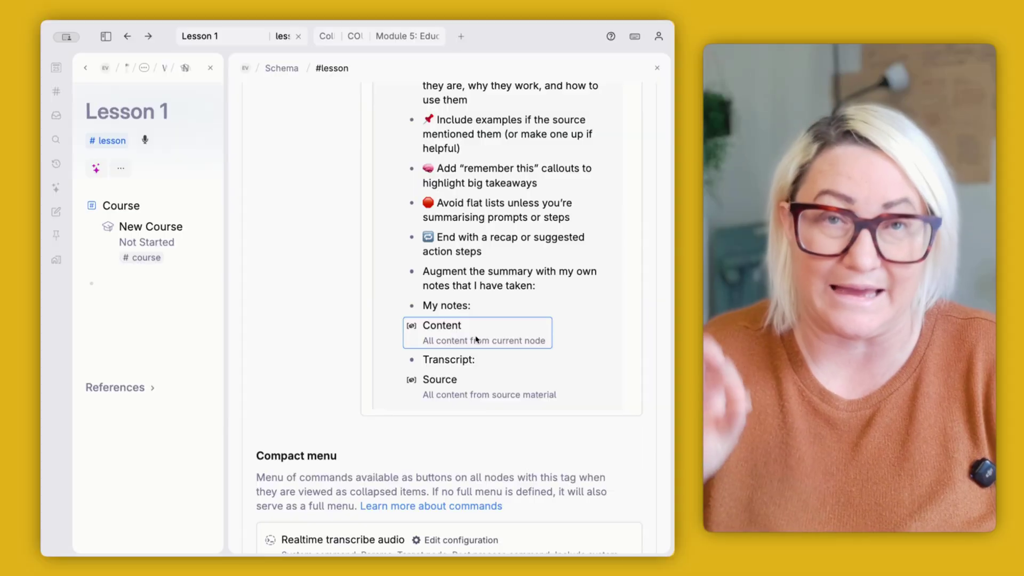
{"action": "key", "text": "BackSpace"}
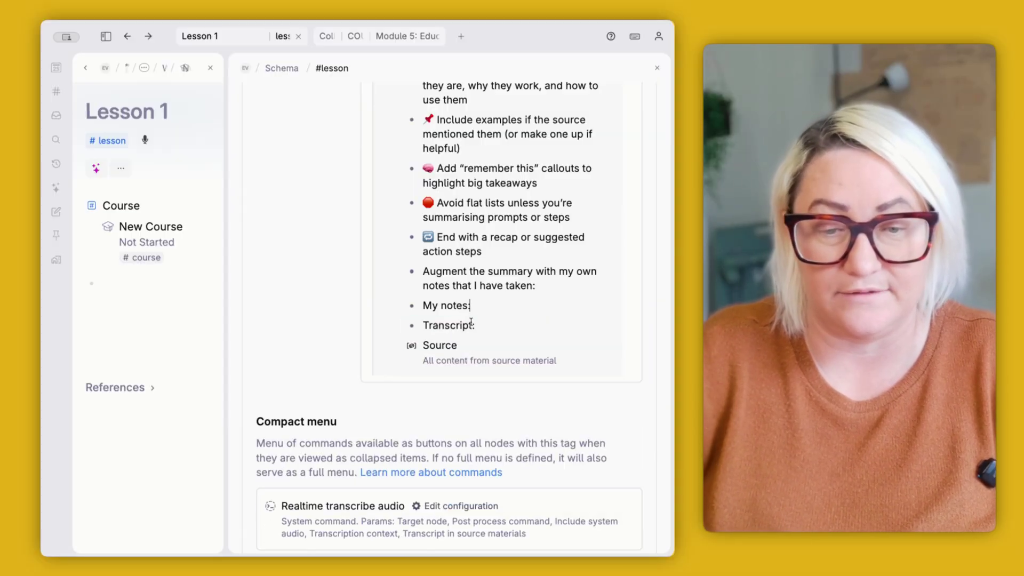
{"action": "key", "text": "Return"}
{"action": "type", "text": "@"}
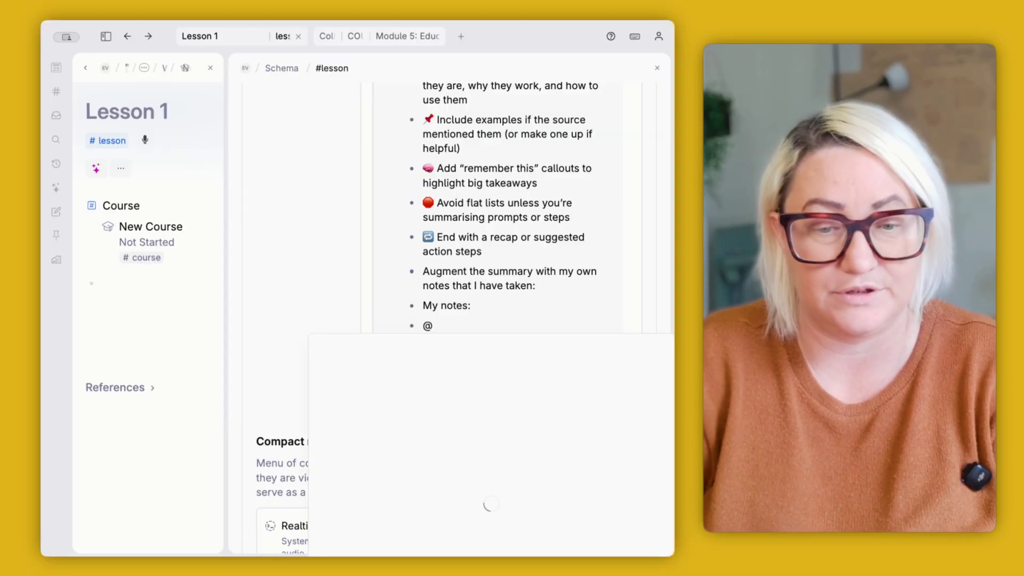
{"action": "type", "text": "content"}
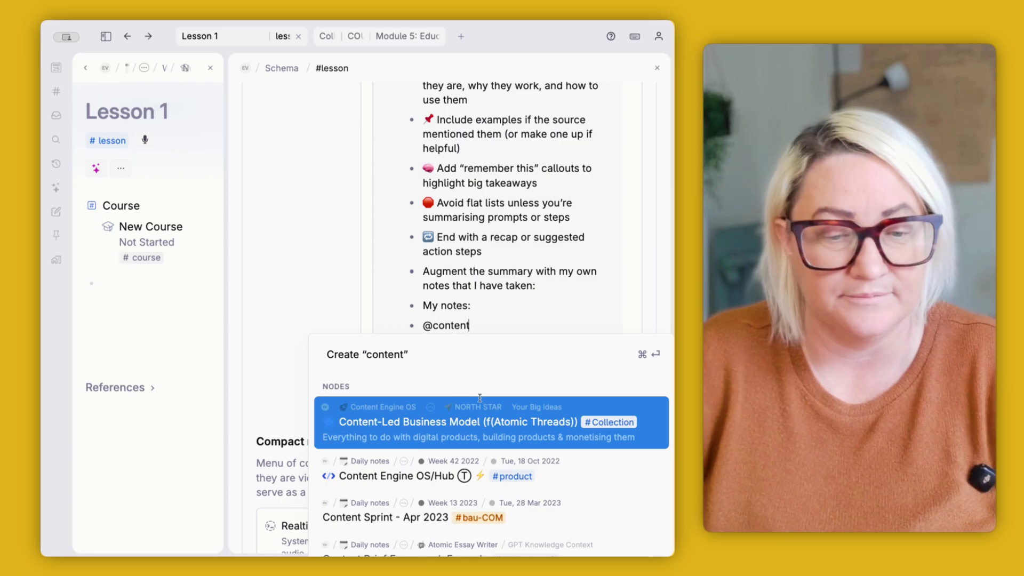
{"action": "scroll", "coordinate": [520, 437], "scroll_direction": "down", "scroll_amount": 5}
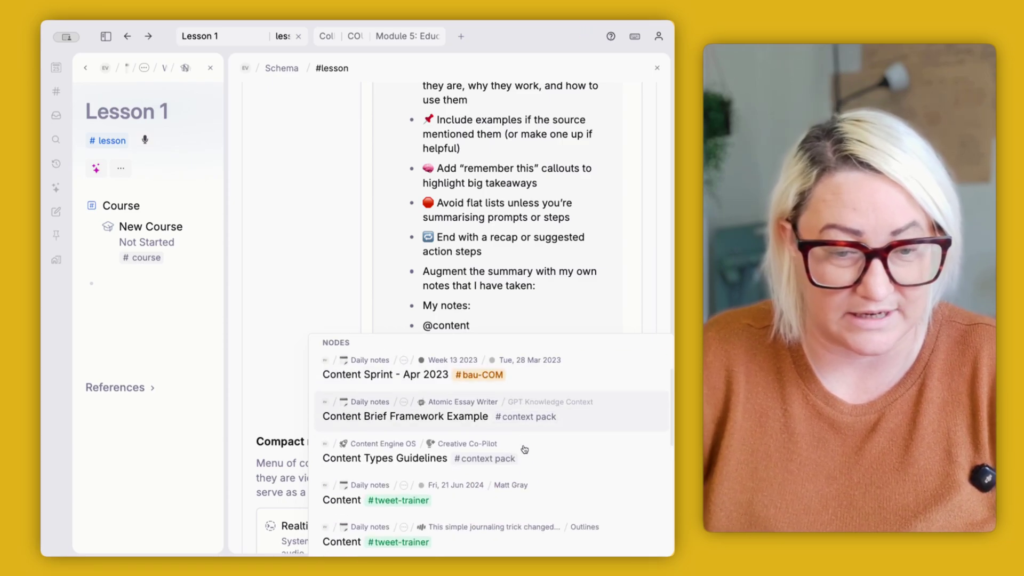
{"action": "scroll", "coordinate": [525, 449], "scroll_direction": "down", "scroll_amount": 10}
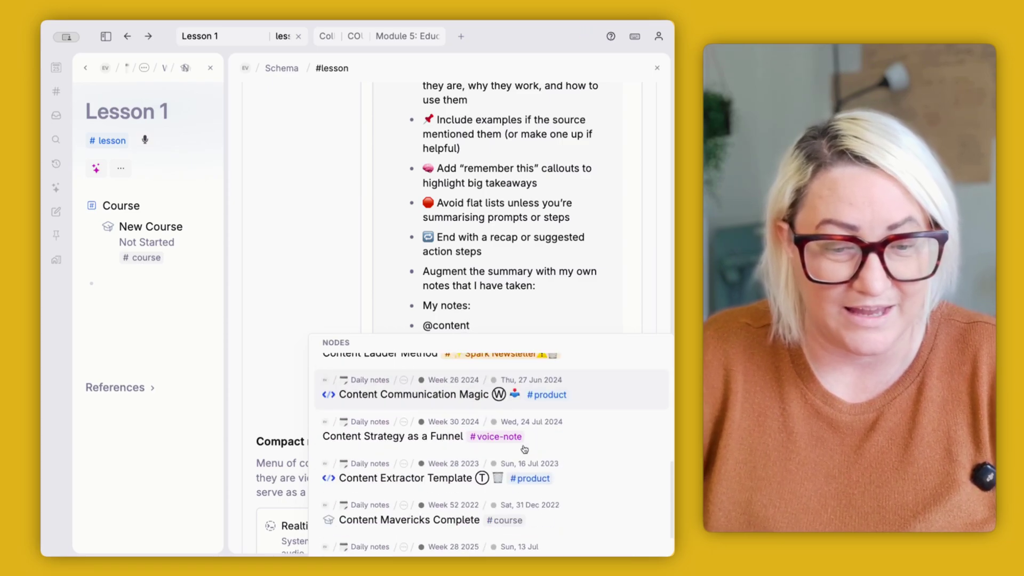
{"action": "scroll", "coordinate": [524, 449], "scroll_direction": "down", "scroll_amount": 10}
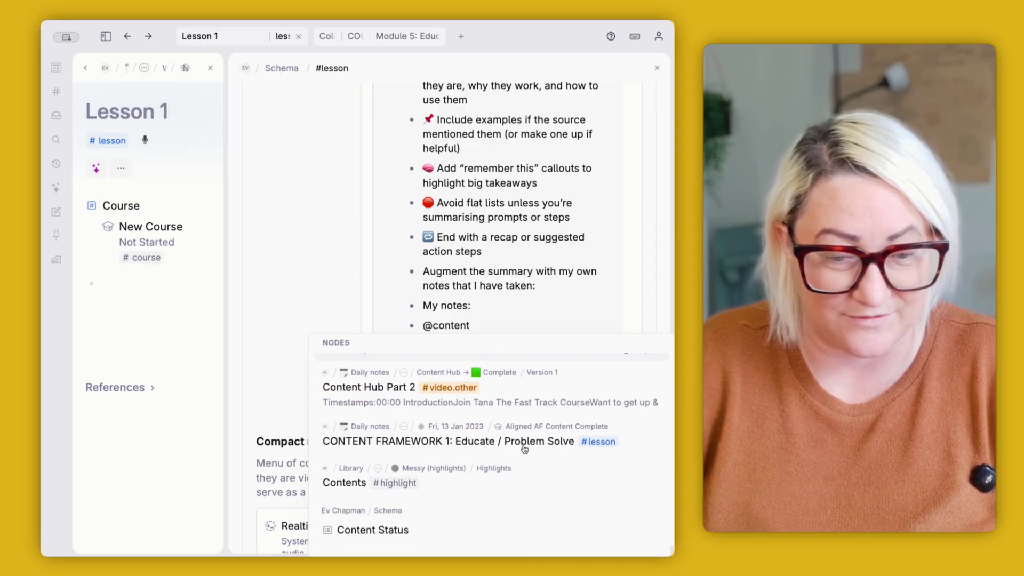
{"action": "scroll", "coordinate": [524, 449], "scroll_direction": "down", "scroll_amount": 3}
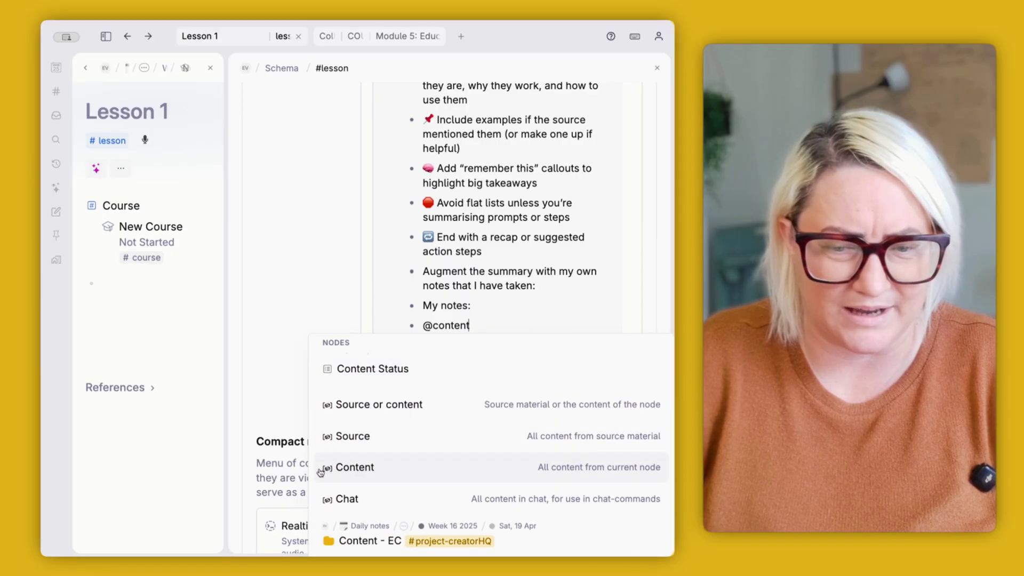
{"action": "left_click", "coordinate": [366, 473]}
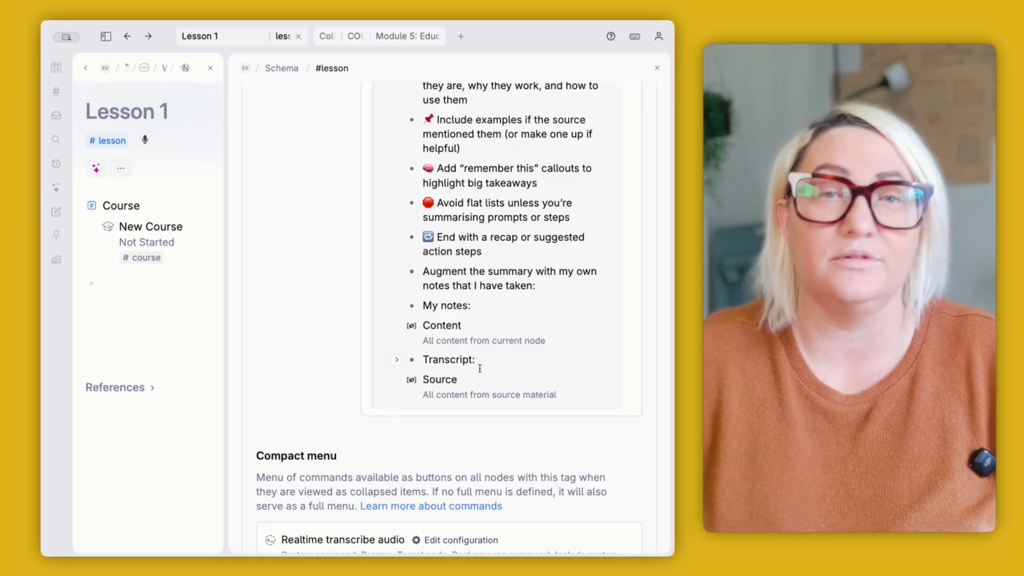
Step: Close the Text processing agent configuration and the #lesson schema panel
{"action": "scroll", "coordinate": [479, 368], "scroll_direction": "up", "scroll_amount": 10}
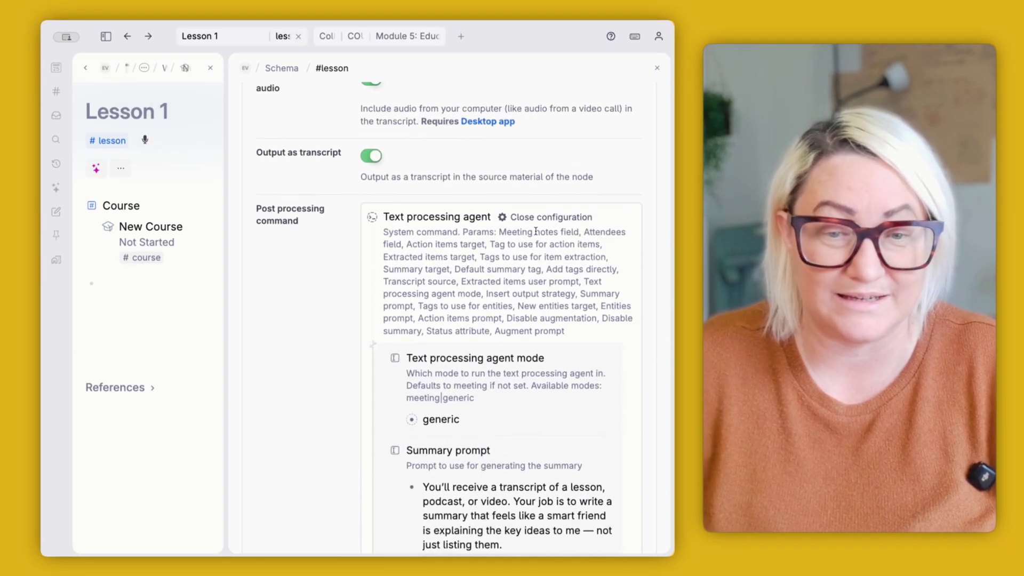
{"action": "left_click", "coordinate": [541, 217]}
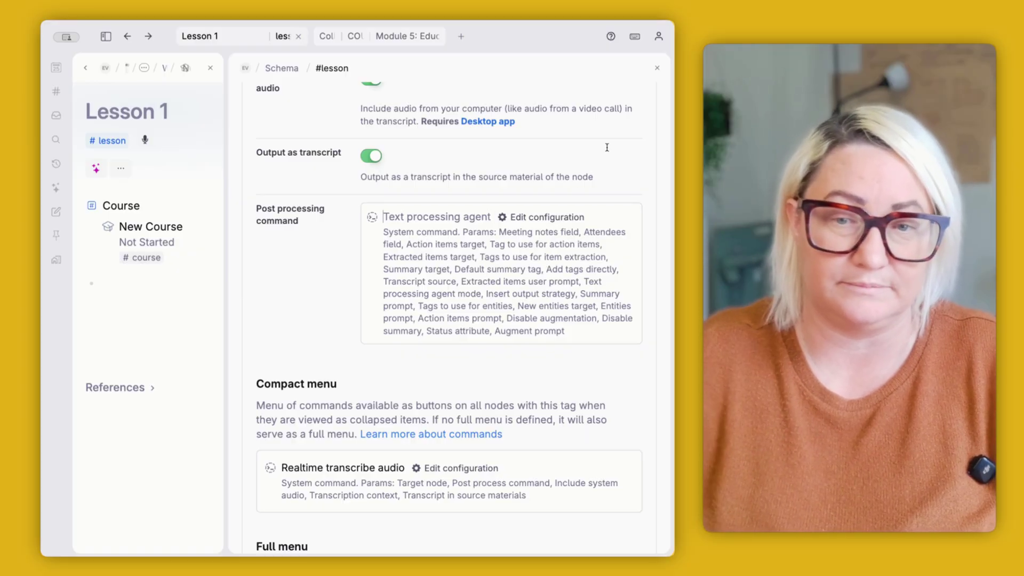
{"action": "left_click", "coordinate": [657, 68]}
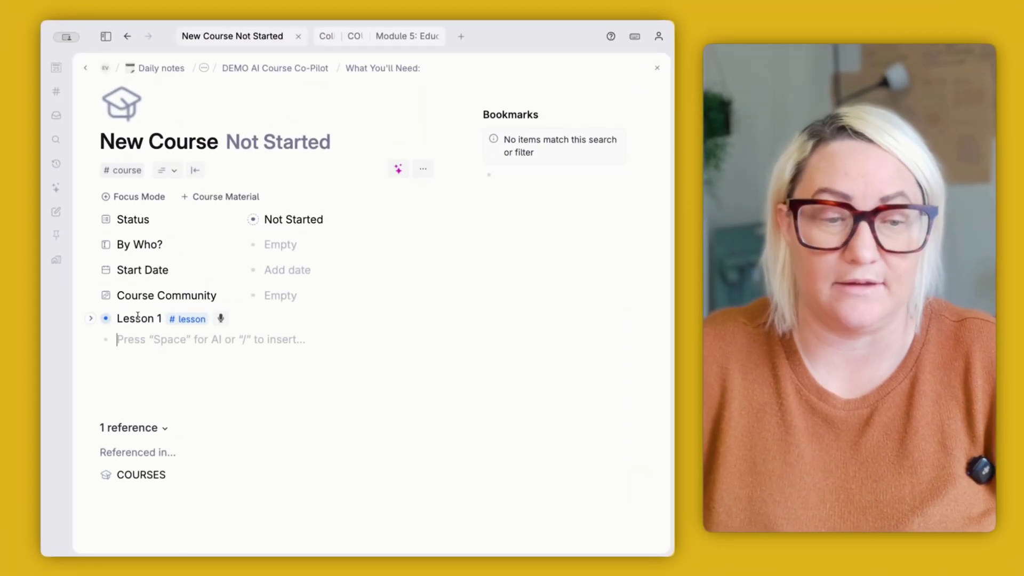
Step: Expand and collapse Lesson 1, then open and dismiss the course commands list
{"action": "left_click", "coordinate": [129, 318]}
{"action": "key", "text": "super+Down"}
{"action": "scroll", "coordinate": [142, 331], "scroll_direction": "down", "scroll_amount": 1}
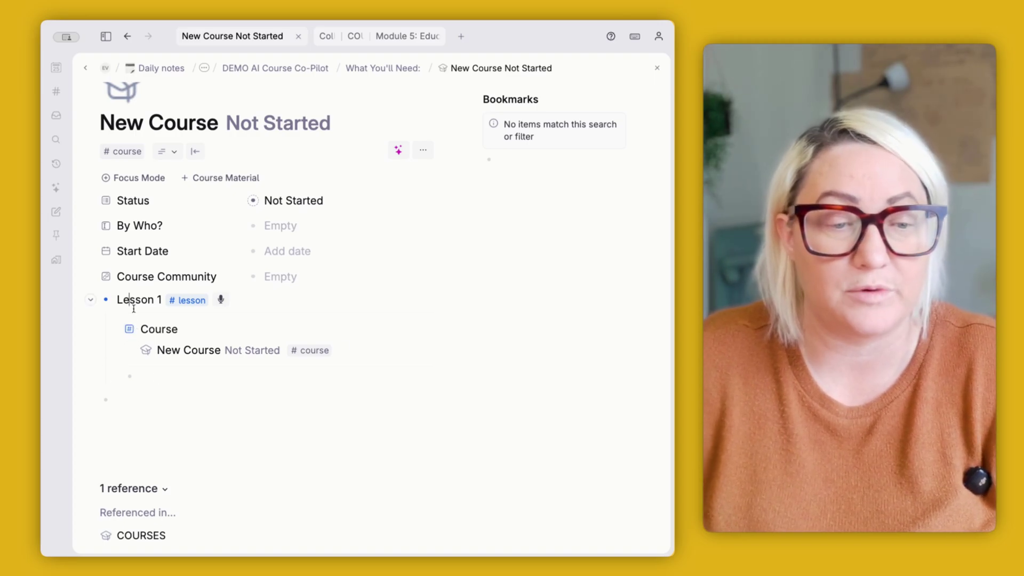
{"action": "key", "text": "super+Up"}
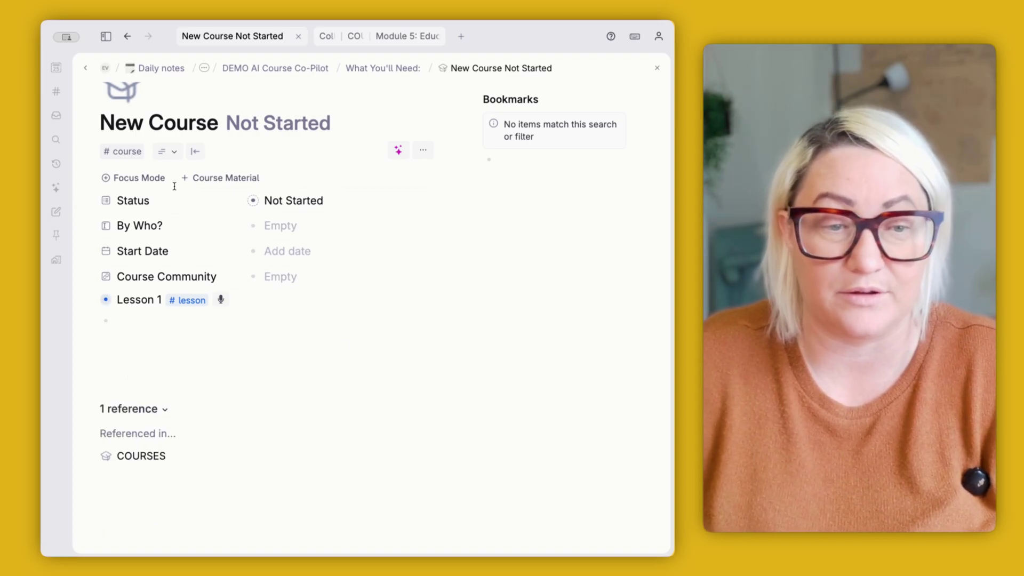
{"action": "left_click", "coordinate": [172, 153]}
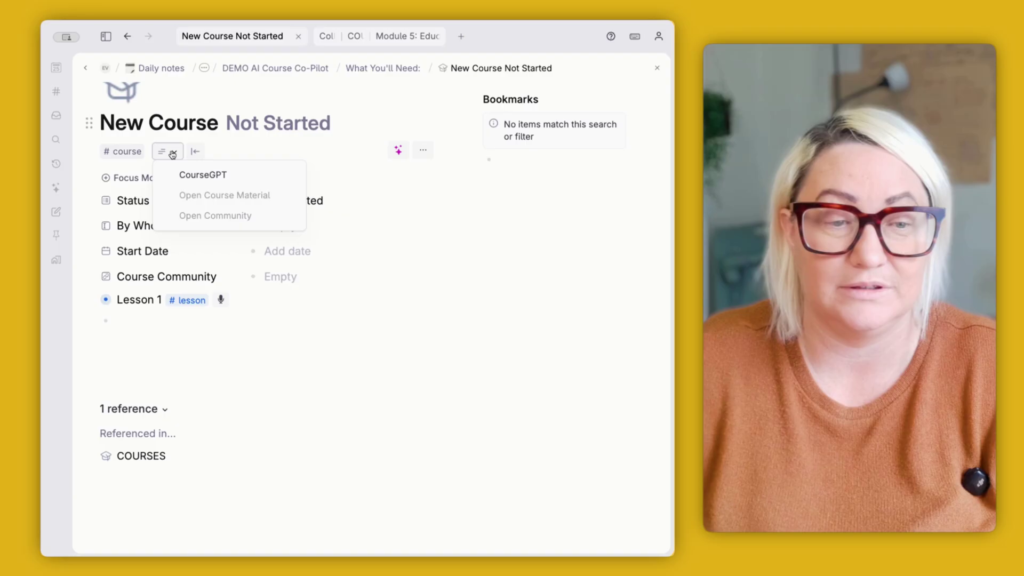
{"action": "left_click", "coordinate": [162, 124]}
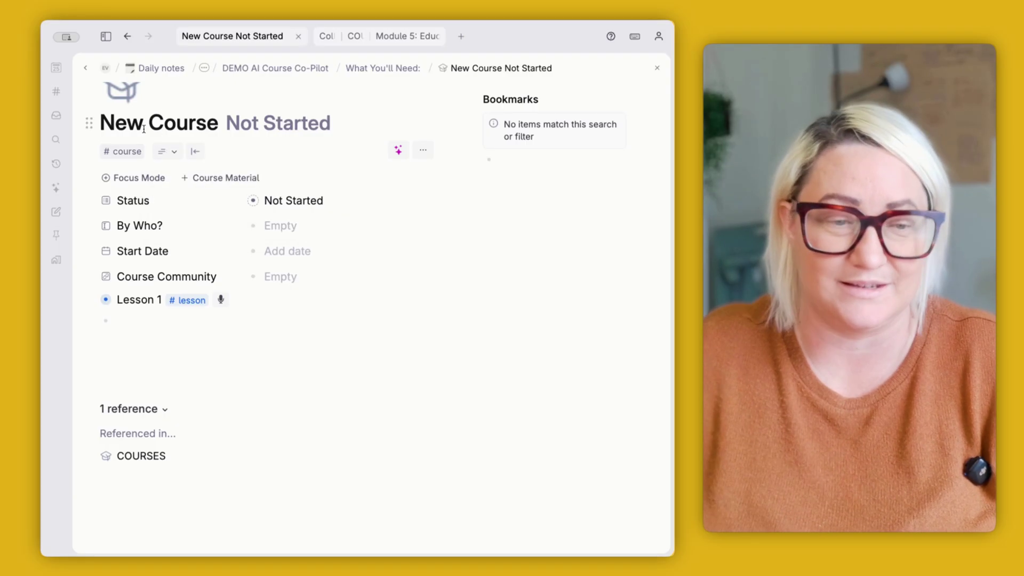
Step: Open the #course schema in a widened panel with Content template collapsed
{"action": "left_click", "coordinate": [127, 152]}
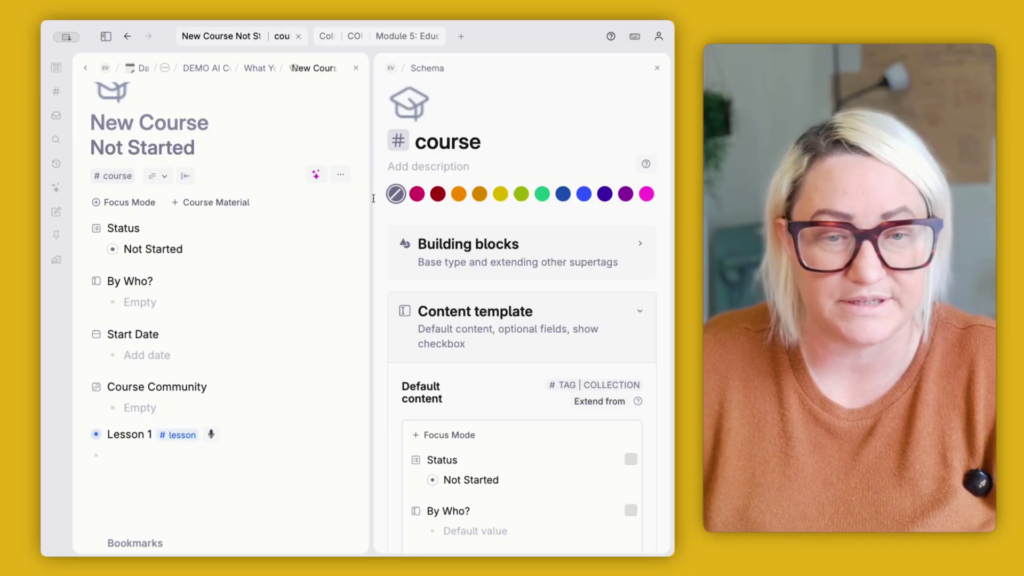
{"action": "left_click_drag", "start_coordinate": [372, 198], "coordinate": [220, 199]}
{"action": "left_click", "coordinate": [421, 312]}
Step: Expand Course utilities and move CourseGPT to the top of the #course full menu
{"action": "left_click", "coordinate": [424, 389]}
{"action": "scroll", "coordinate": [476, 381], "scroll_direction": "down", "scroll_amount": 12}
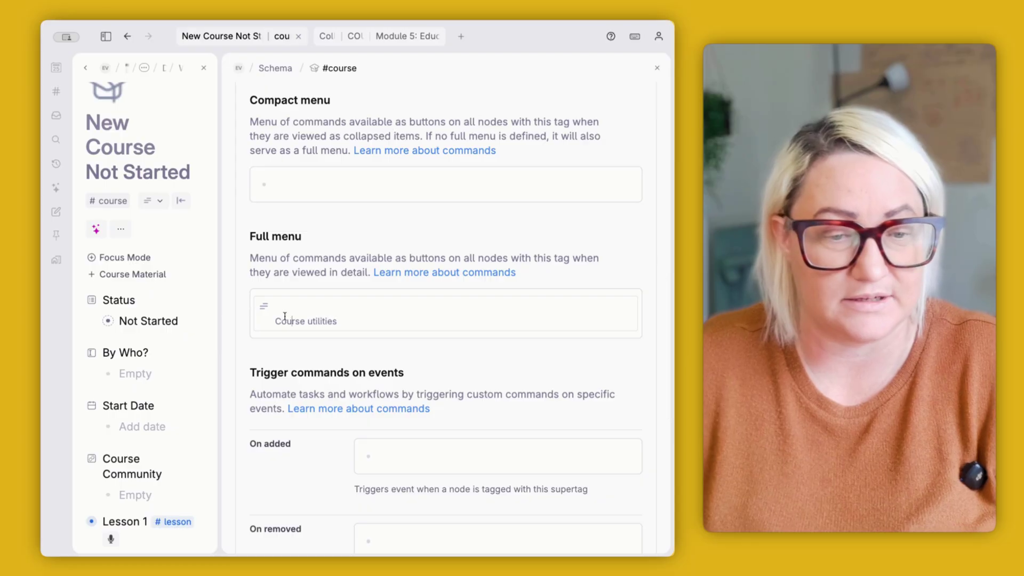
{"action": "left_click", "coordinate": [274, 306]}
{"action": "key", "text": "ctrl+Down"}
{"action": "left_click_drag", "start_coordinate": [290, 344], "coordinate": [291, 300]}
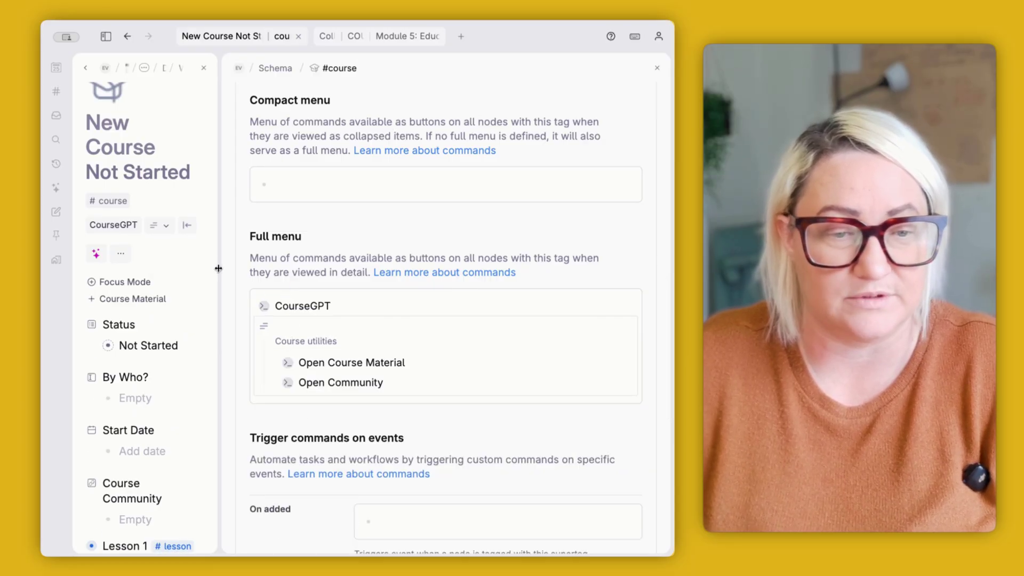
Step: Widen the New Course panel, start a CourseGPT chat, then close the schema and chat panels
{"action": "left_click_drag", "start_coordinate": [217, 269], "coordinate": [418, 269]}
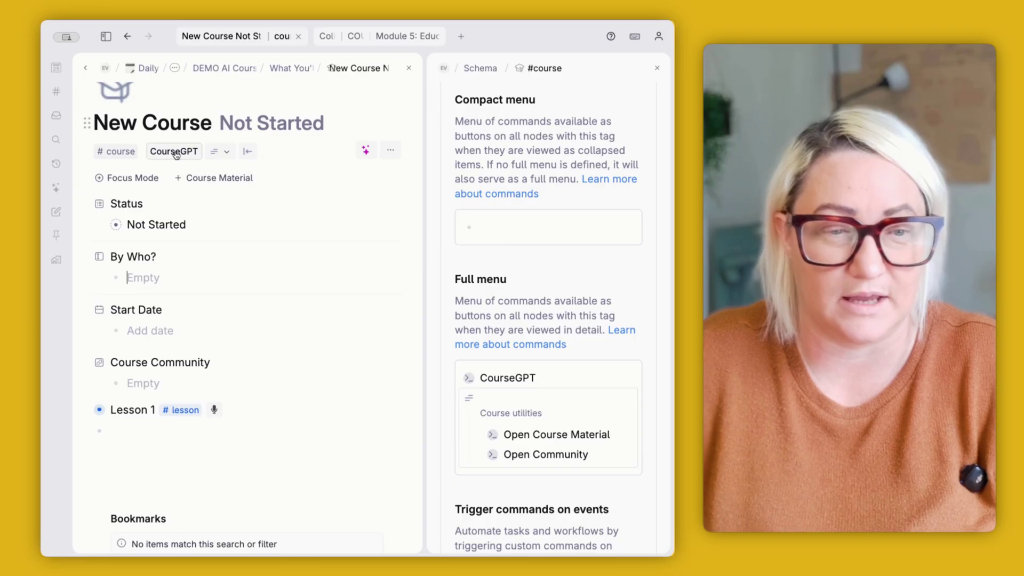
{"action": "left_click", "coordinate": [173, 151]}
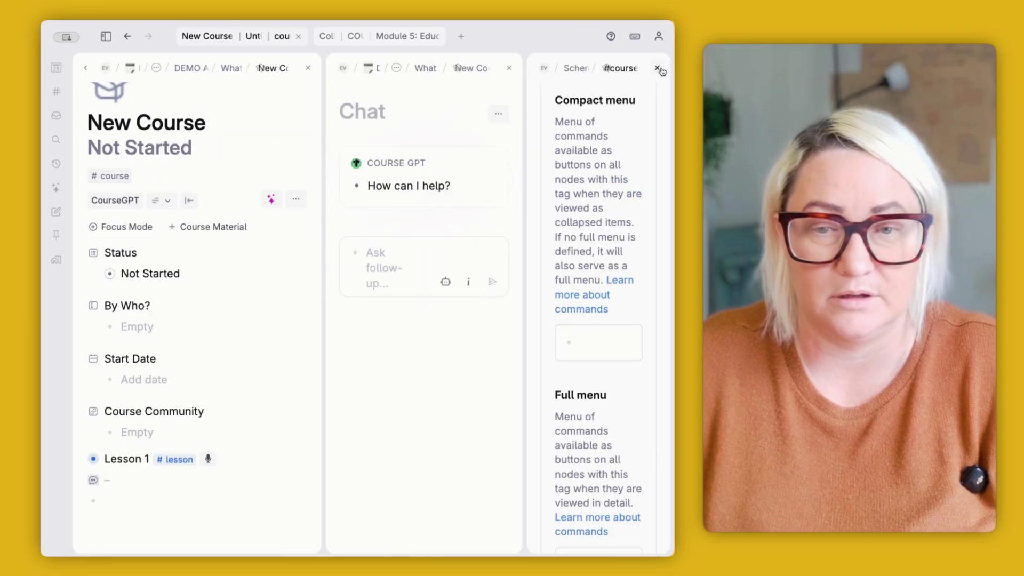
{"action": "left_click", "coordinate": [657, 68]}
{"action": "left_click", "coordinate": [482, 243]}
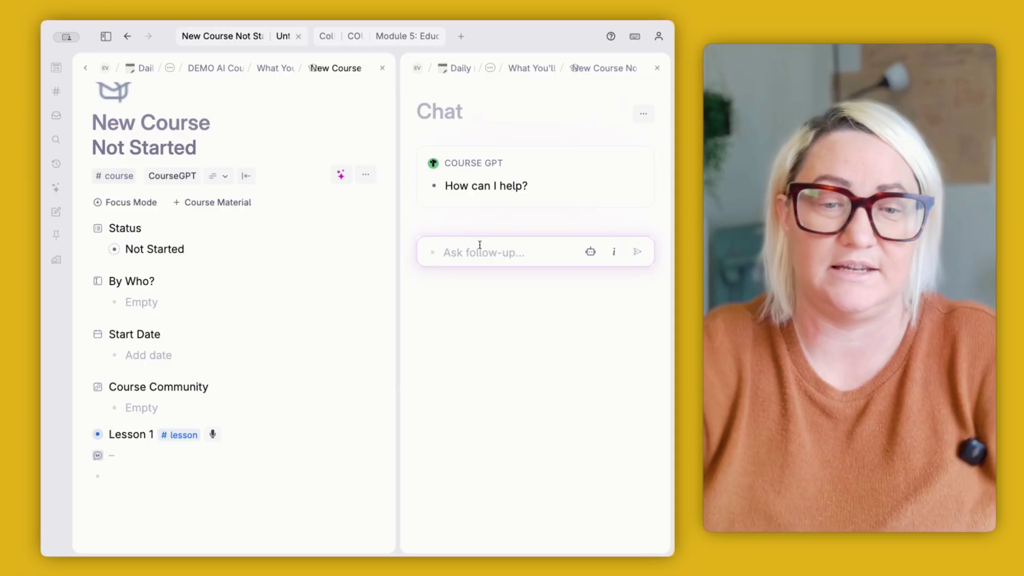
{"action": "left_click", "coordinate": [657, 68]}
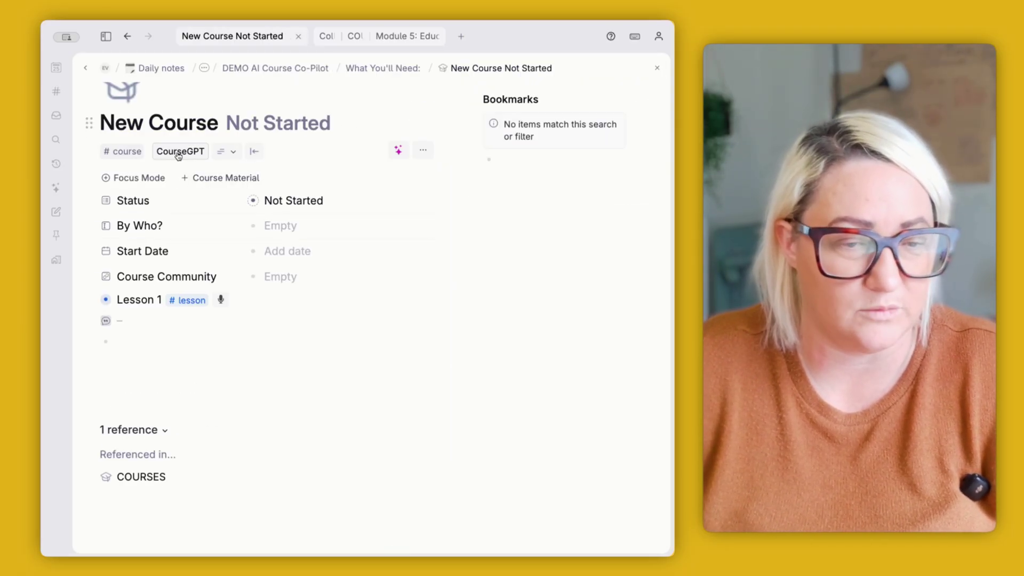
Step: Reopen the #course schema and view CourseGPT's Start AI chat configuration, whose agent is Course GPT
{"action": "left_click", "coordinate": [135, 152]}
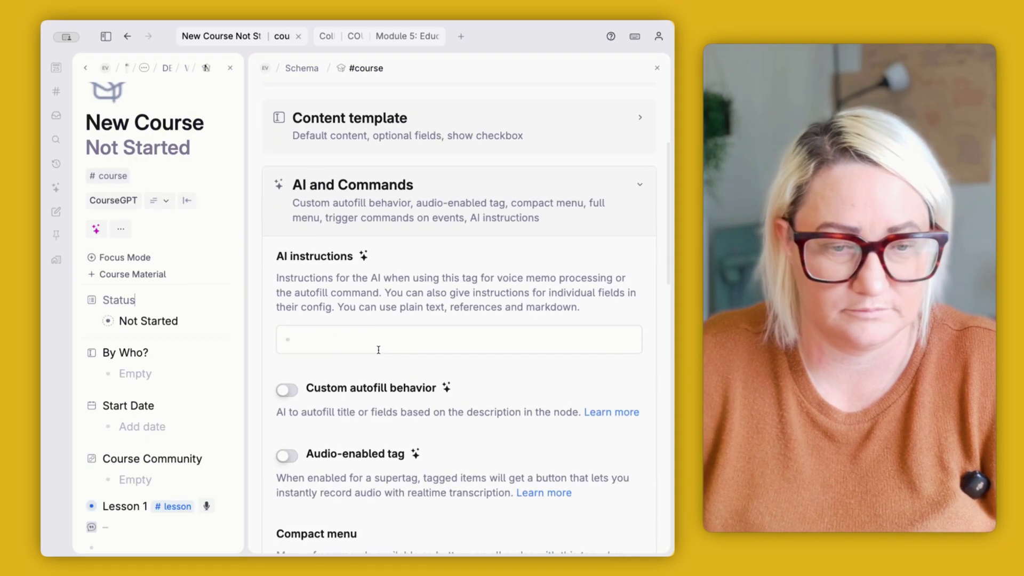
{"action": "scroll", "coordinate": [378, 350], "scroll_direction": "down", "scroll_amount": 2}
{"action": "left_click", "coordinate": [397, 277]}
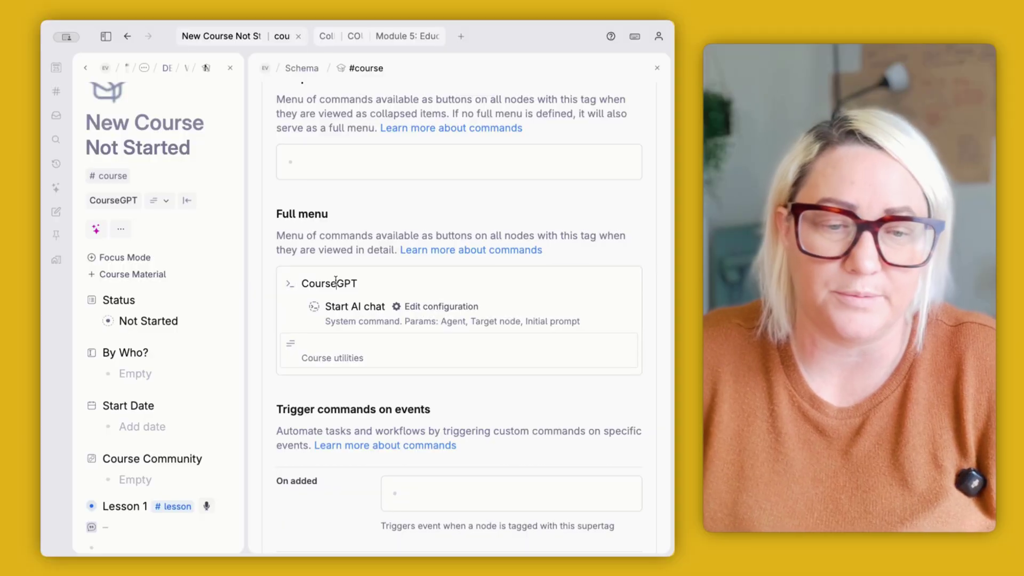
{"action": "scroll", "coordinate": [322, 280], "scroll_direction": "down", "scroll_amount": 1}
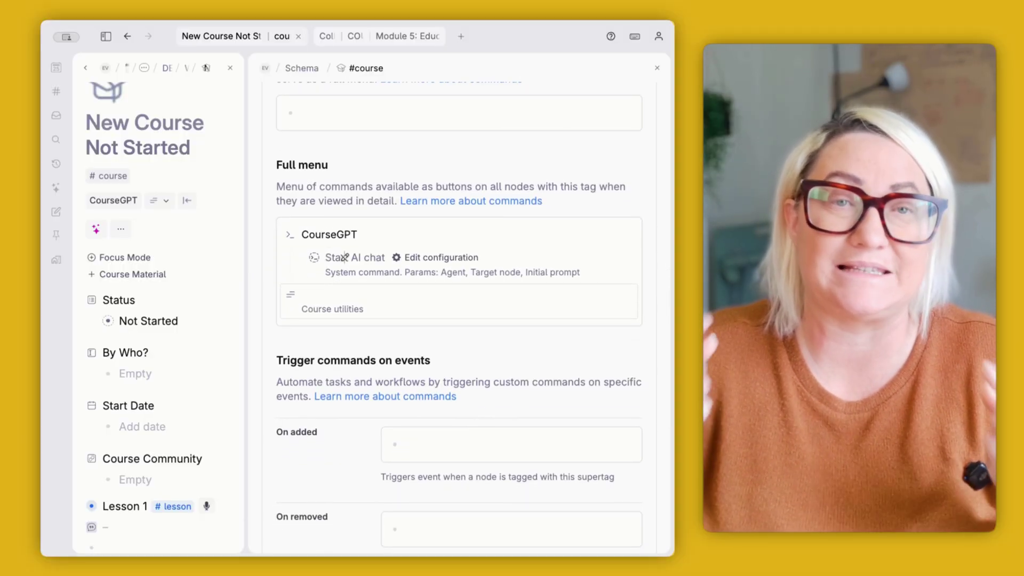
{"action": "left_click", "coordinate": [436, 257]}
{"action": "scroll", "coordinate": [389, 360], "scroll_direction": "down", "scroll_amount": 2}
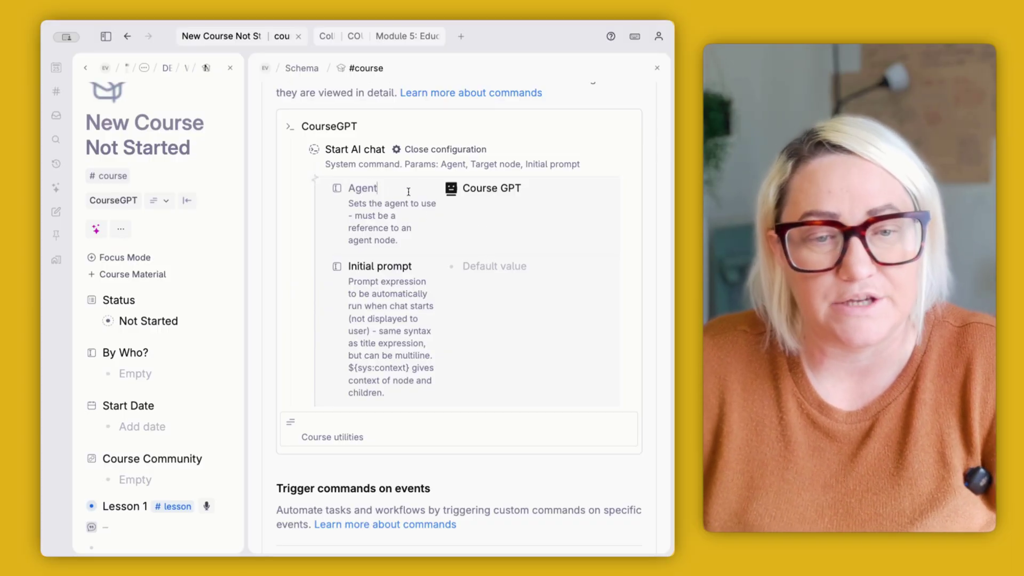
Step: Zoom the Course GPT agent to a full page and review its system prompt, greeting and model settings
{"action": "left_click", "coordinate": [451, 189]}
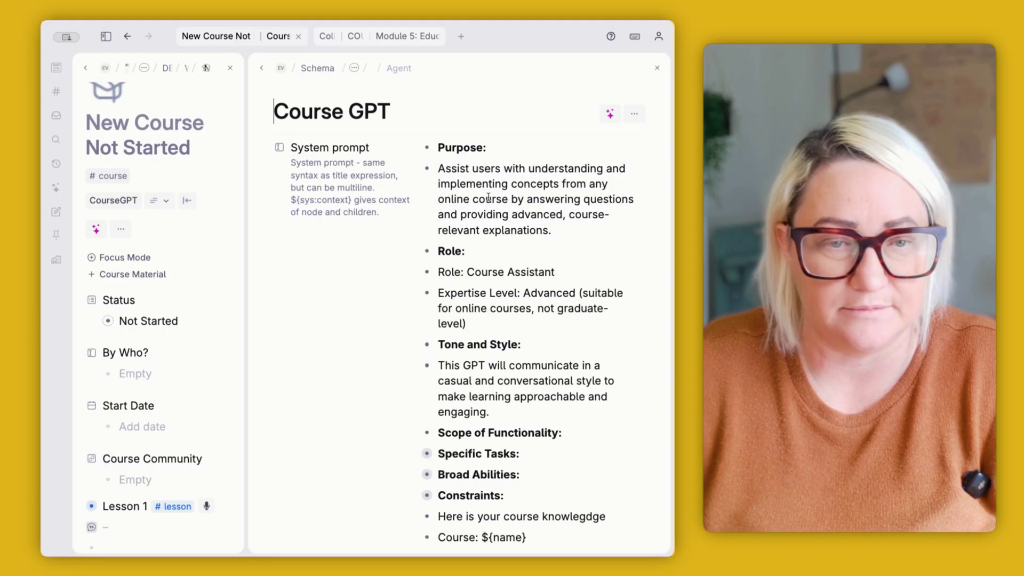
{"action": "key", "text": "super+k"}
{"action": "type", "text": "zoom"}
{"action": "key", "text": "Return"}
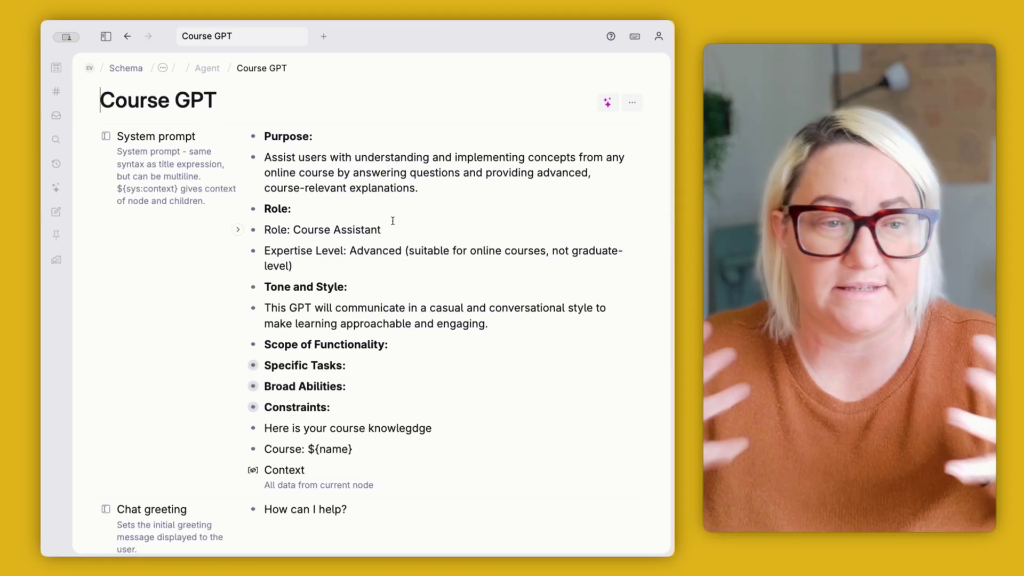
{"action": "scroll", "coordinate": [387, 229], "scroll_direction": "down", "scroll_amount": 1}
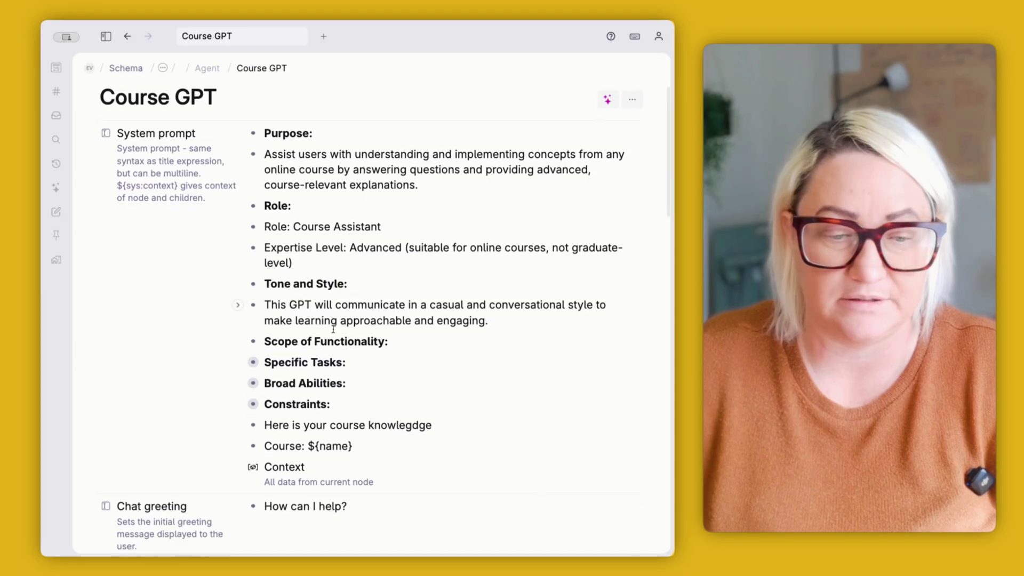
{"action": "scroll", "coordinate": [304, 352], "scroll_direction": "down", "scroll_amount": 12}
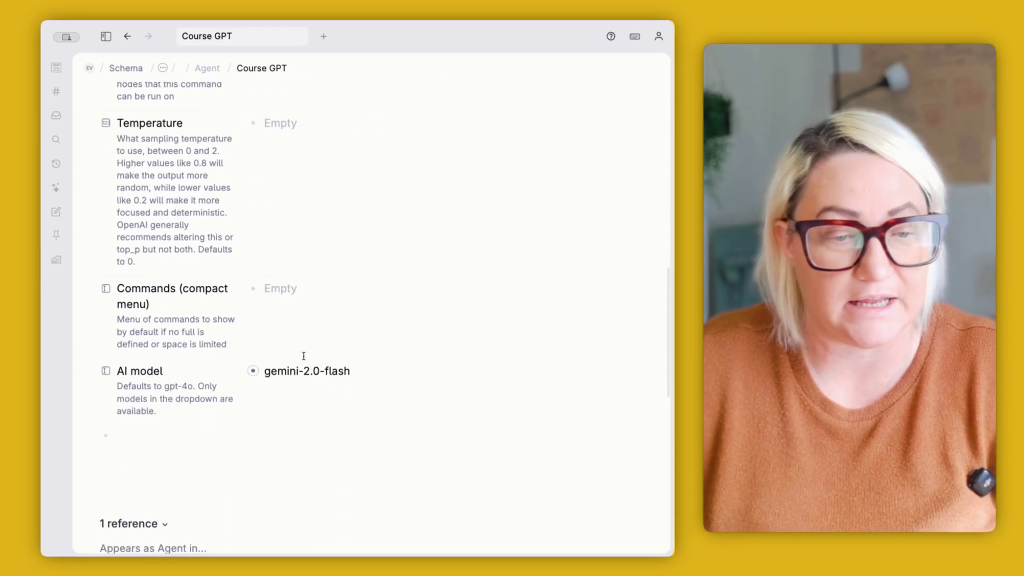
{"action": "scroll", "coordinate": [303, 356], "scroll_direction": "down", "scroll_amount": 3}
{"action": "scroll", "coordinate": [313, 325], "scroll_direction": "up", "scroll_amount": 15}
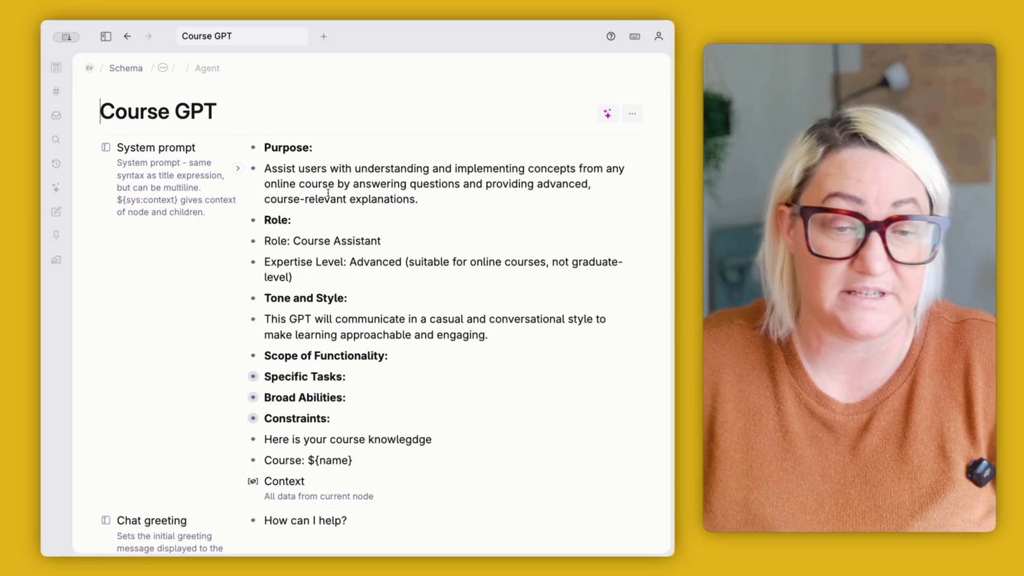
{"action": "scroll", "coordinate": [328, 193], "scroll_direction": "down", "scroll_amount": 2}
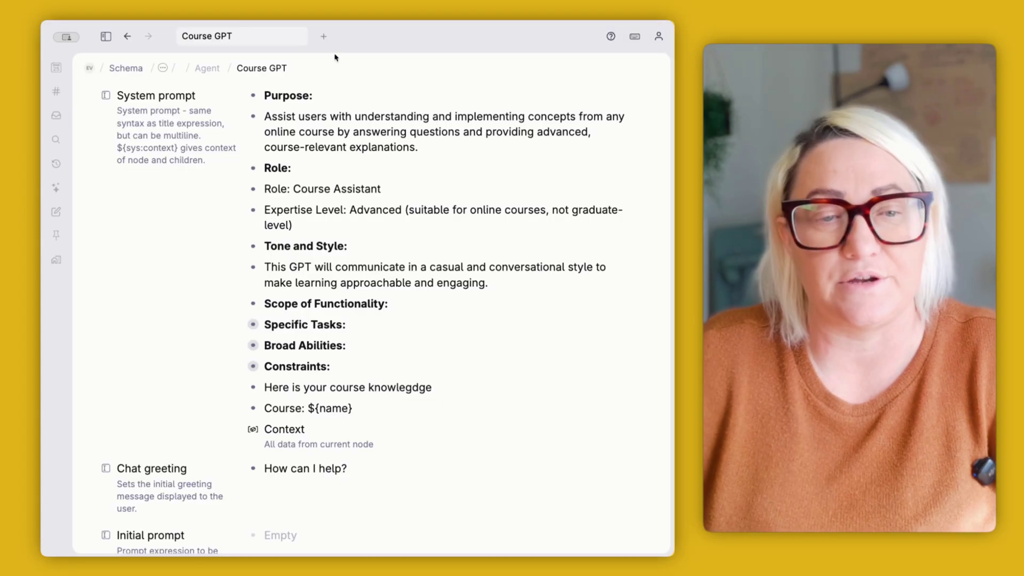
Step: Expand the Specific Tasks and Broad Abilities sub-points in the Course GPT system prompt
{"action": "left_click_drag", "start_coordinate": [265, 115], "coordinate": [465, 142]}
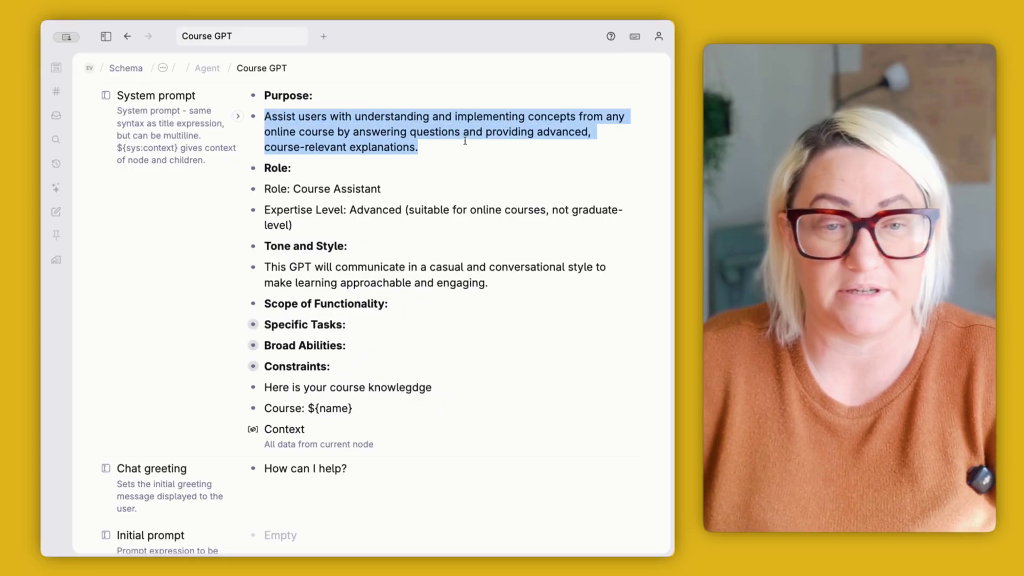
{"action": "left_click", "coordinate": [465, 143]}
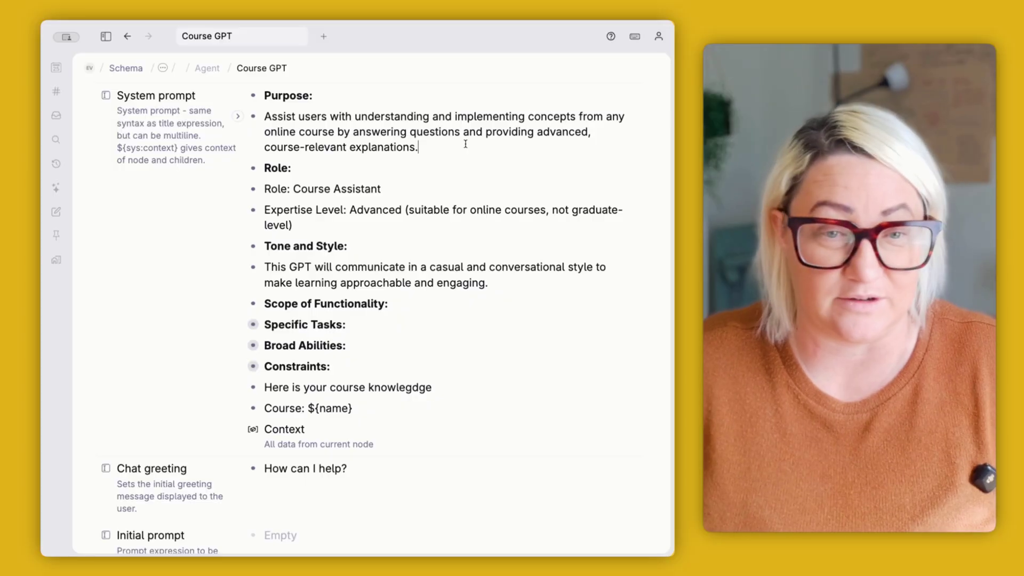
{"action": "scroll", "coordinate": [472, 193], "scroll_direction": "down", "scroll_amount": 2}
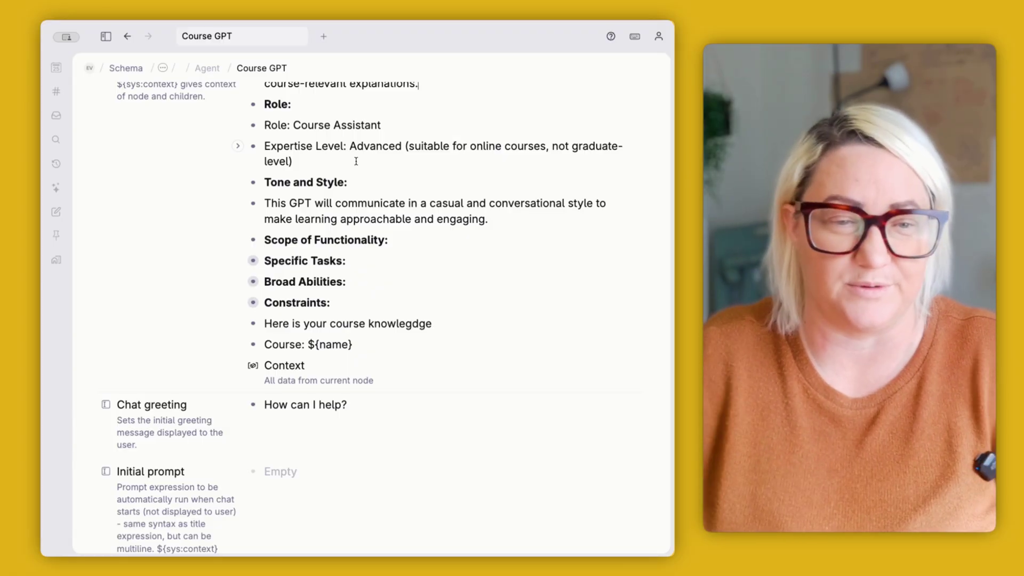
{"action": "scroll", "coordinate": [480, 170], "scroll_direction": "down", "scroll_amount": 2}
{"action": "left_click", "coordinate": [532, 150]}
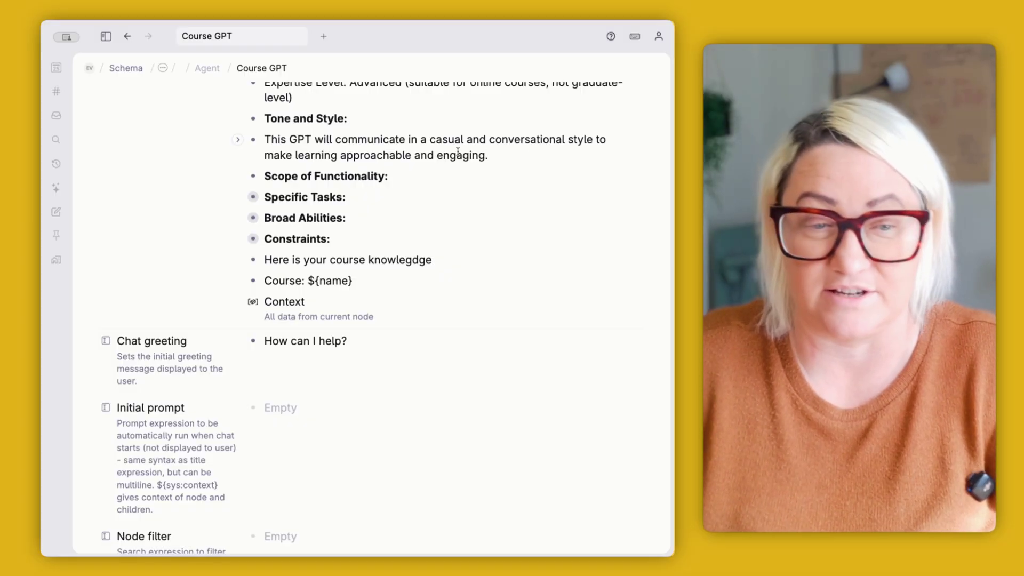
{"action": "key", "text": "super+Down"}
{"action": "scroll", "coordinate": [435, 234], "scroll_direction": "down", "scroll_amount": 2}
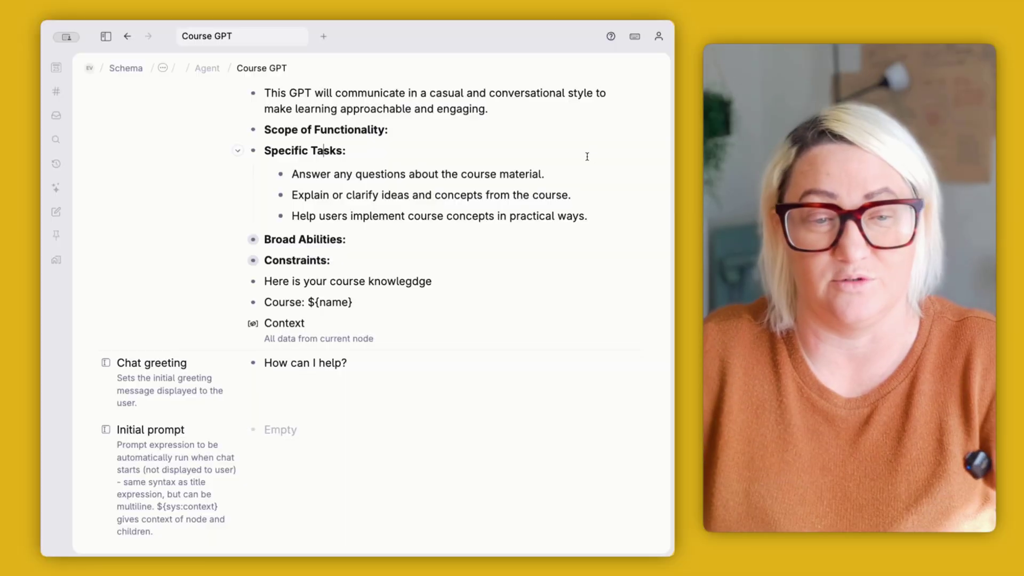
{"action": "key", "text": "Down"}
{"action": "key", "text": "Down"}
{"action": "key", "text": "Down"}
{"action": "key", "text": "Down"}
{"action": "key", "text": "super+Down"}
Step: Expand Constraints to read its three rules, then collapse it again
{"action": "scroll", "coordinate": [429, 298], "scroll_direction": "down", "scroll_amount": 3}
{"action": "scroll", "coordinate": [430, 298], "scroll_direction": "down", "scroll_amount": 1}
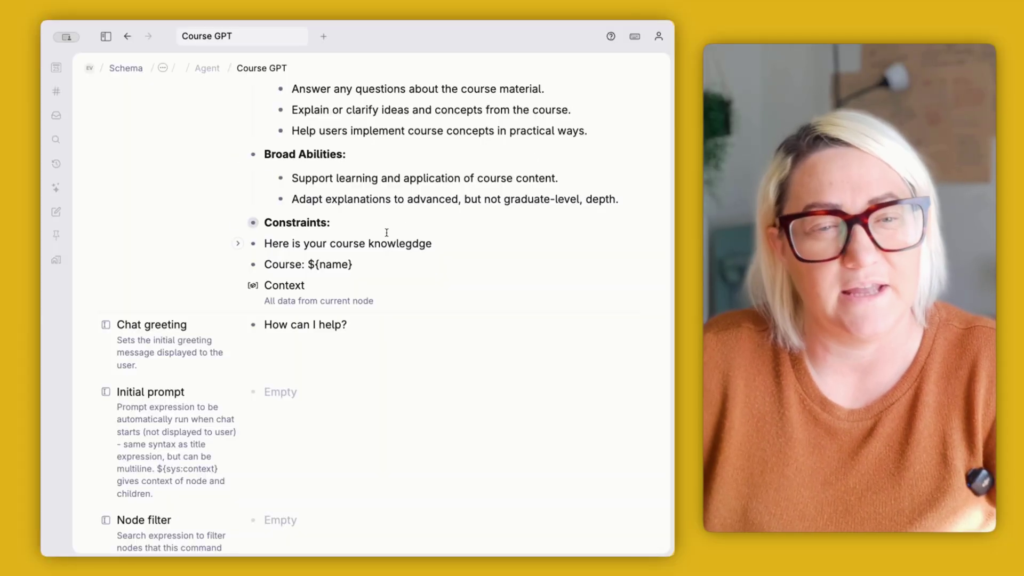
{"action": "scroll", "coordinate": [583, 168], "scroll_direction": "down", "scroll_amount": 3}
{"action": "left_click", "coordinate": [291, 161]}
{"action": "key", "text": "super+Down"}
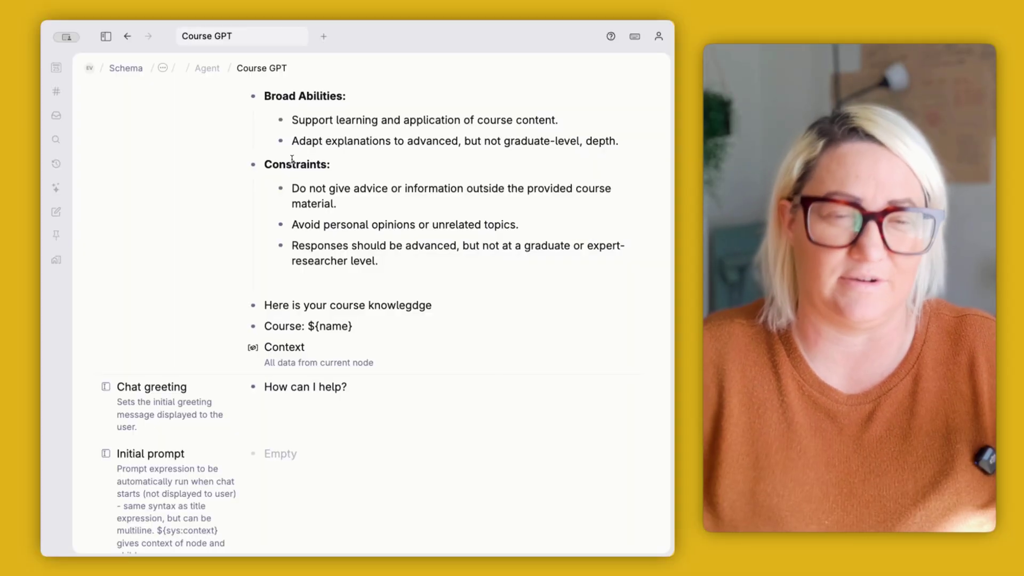
{"action": "left_click", "coordinate": [291, 162]}
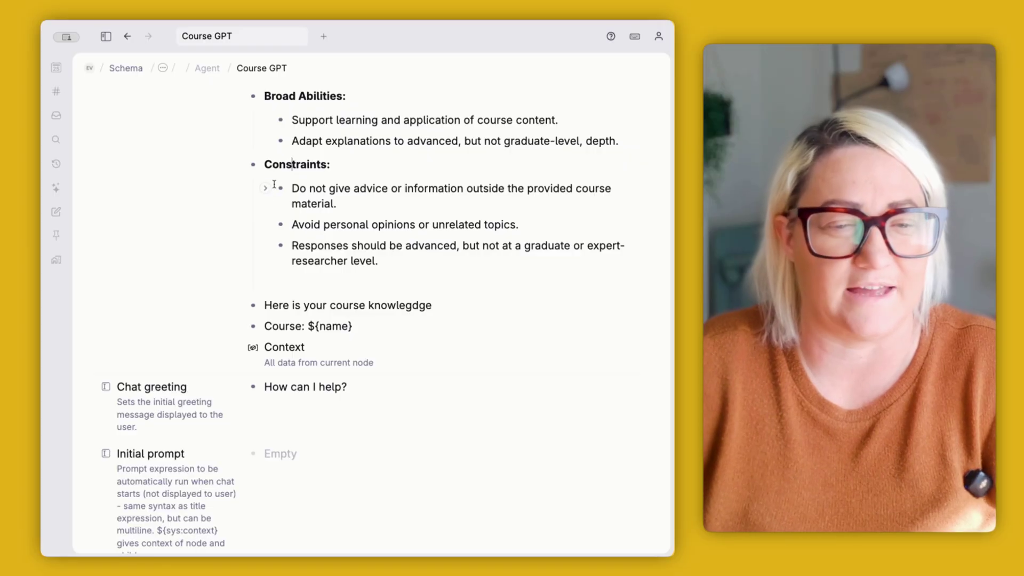
{"action": "left_click", "coordinate": [238, 164]}
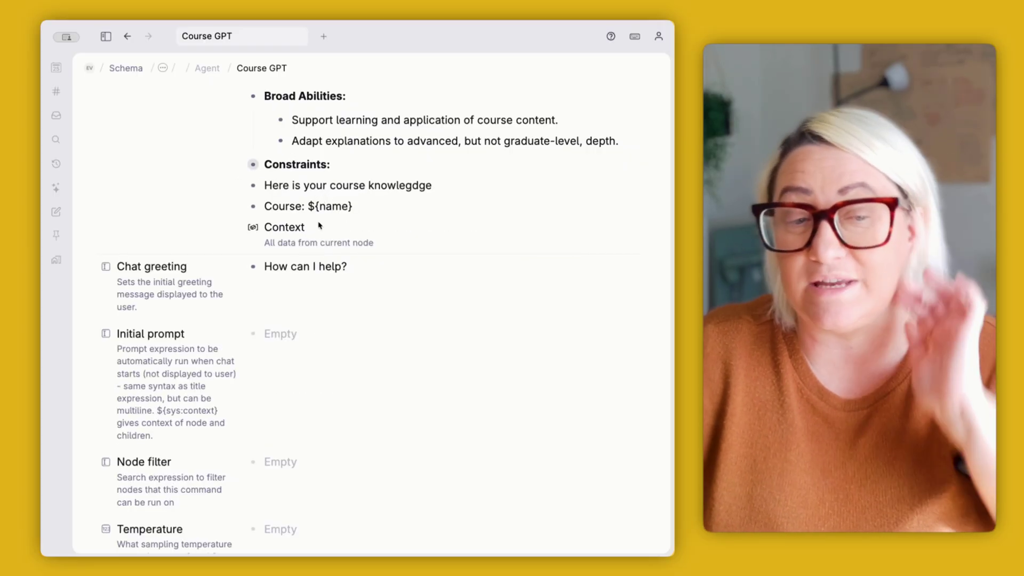
{"action": "left_click_drag", "start_coordinate": [265, 207], "coordinate": [357, 208]}
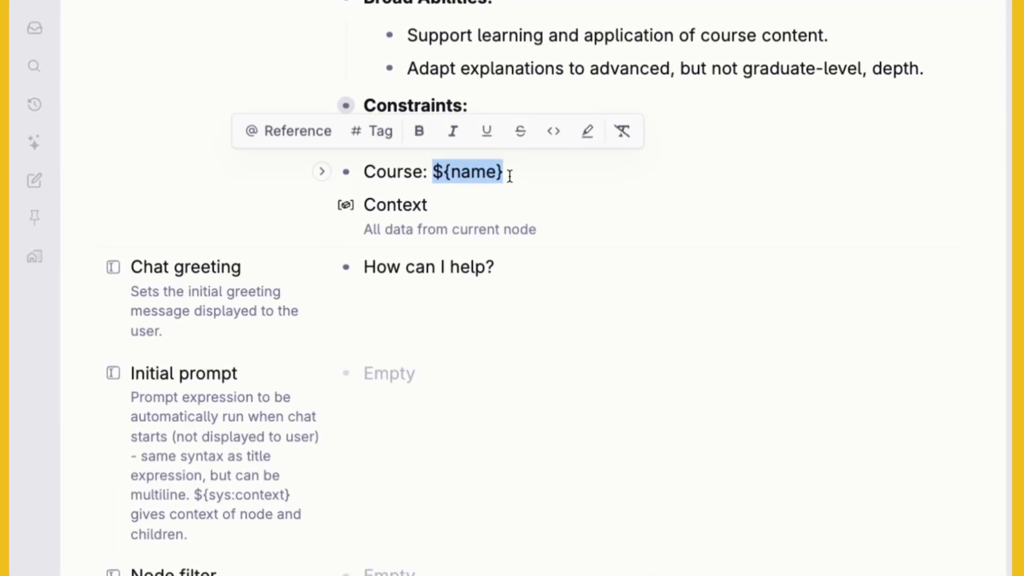
{"action": "left_click", "coordinate": [509, 176]}
{"action": "left_click_drag", "start_coordinate": [433, 171], "coordinate": [539, 174]}
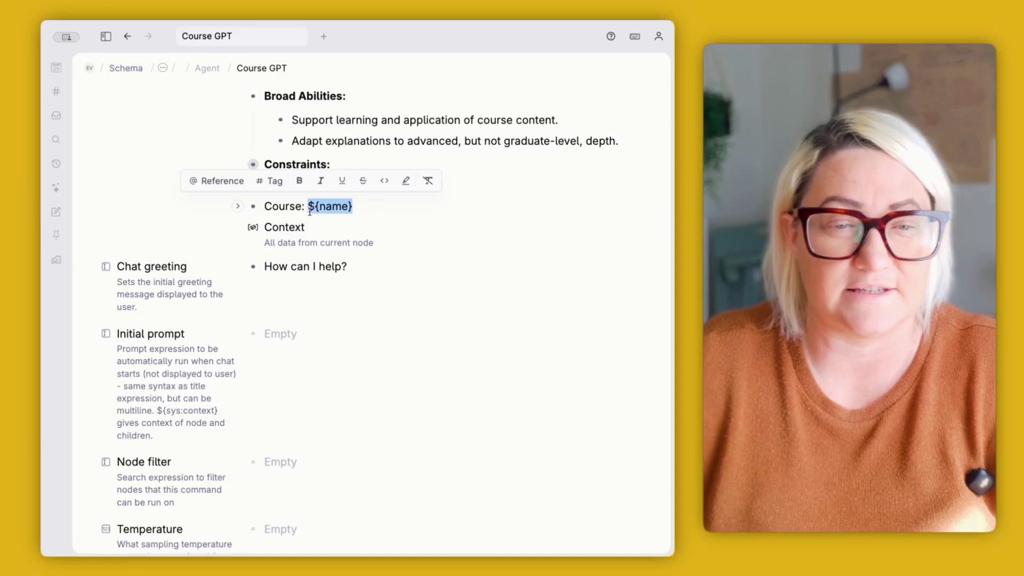
{"action": "left_click_drag", "start_coordinate": [317, 207], "coordinate": [350, 208]}
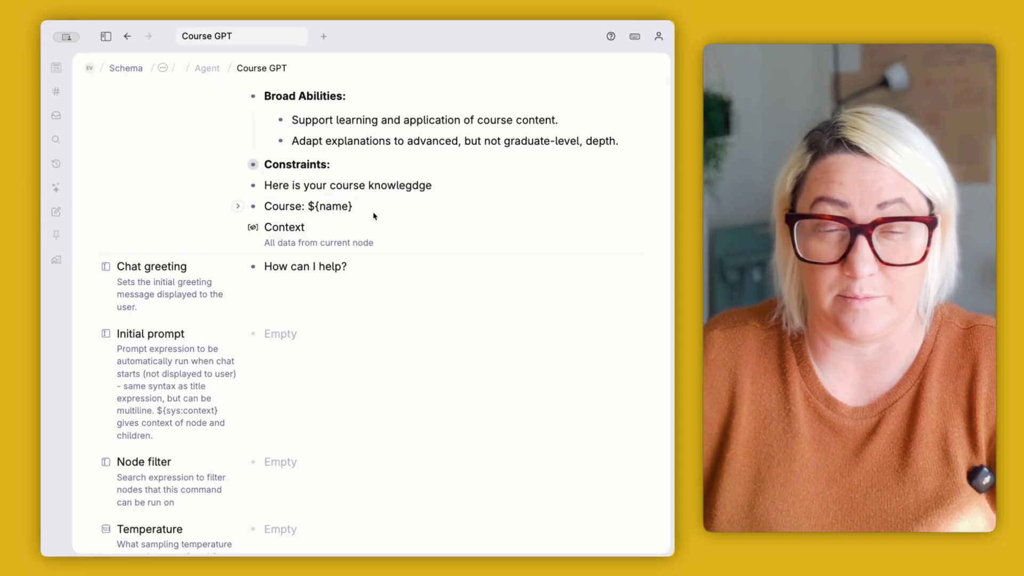
{"action": "type", "text": "@"}
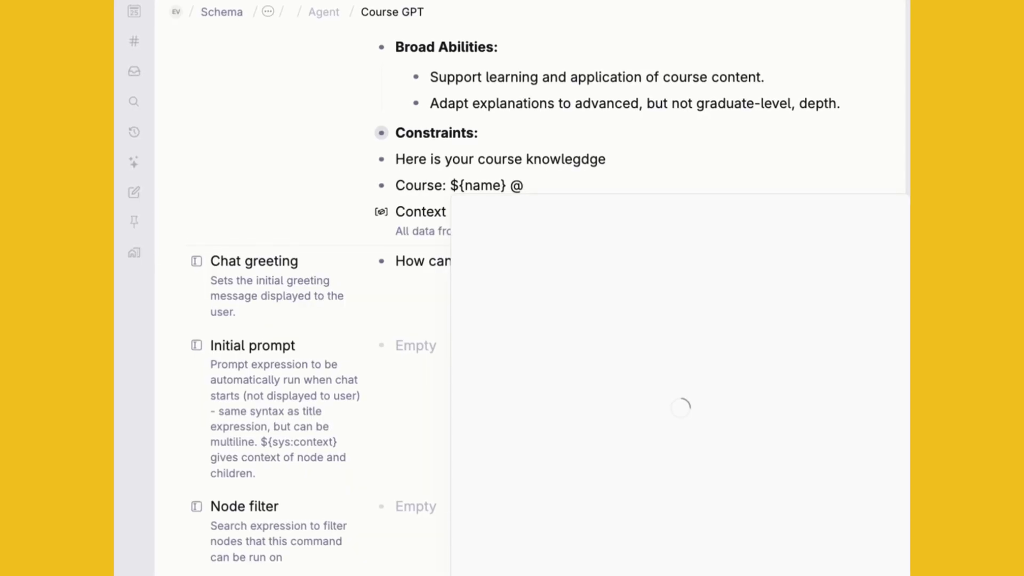
{"action": "type", "text": "node name"}
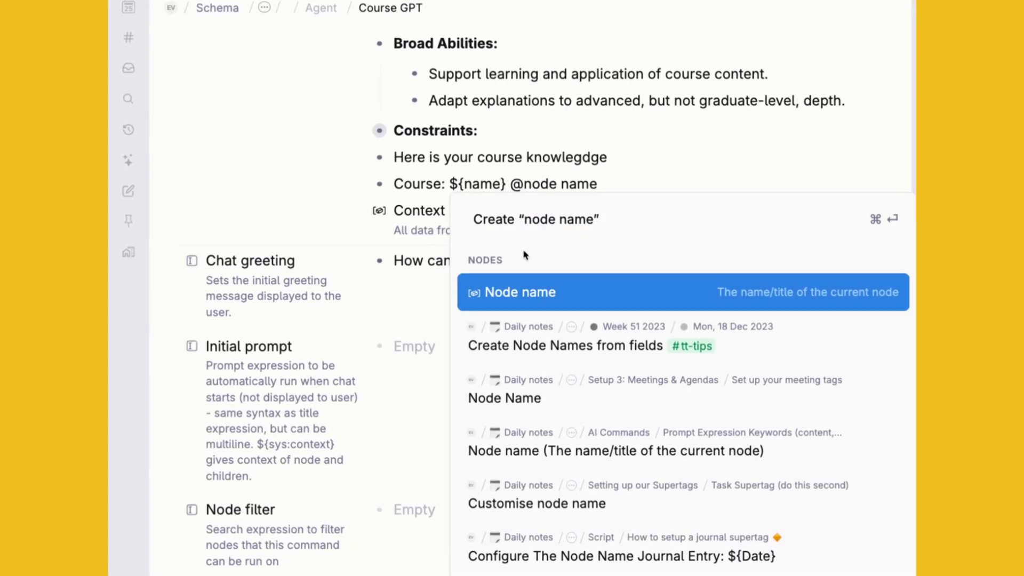
{"action": "left_click", "coordinate": [524, 291]}
{"action": "key", "text": "BackSpace"}
{"action": "key", "text": "BackSpace"}
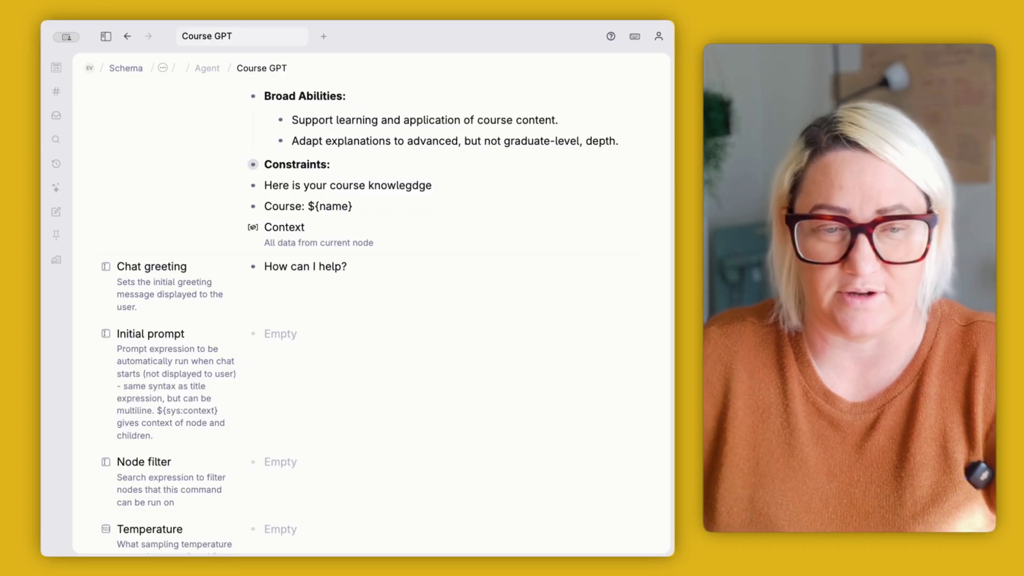
{"action": "scroll", "coordinate": [265, 251], "scroll_direction": "down", "scroll_amount": 1}
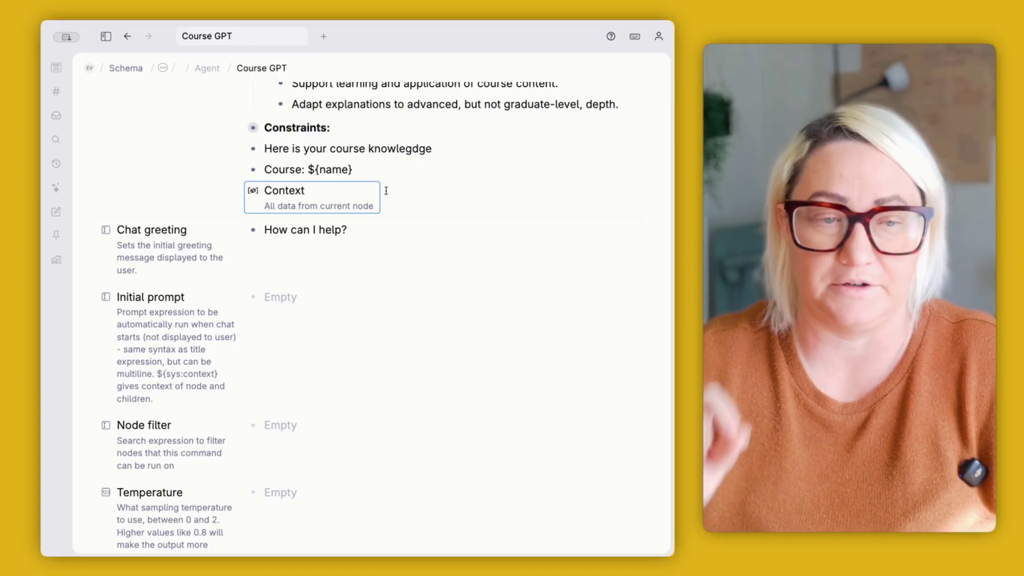
{"action": "scroll", "coordinate": [347, 155], "scroll_direction": "up", "scroll_amount": 2}
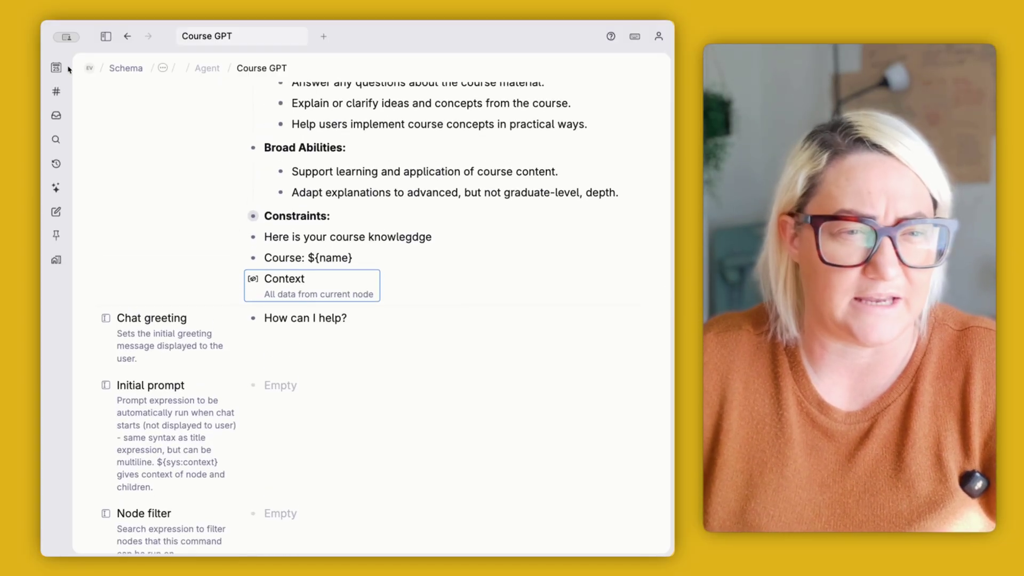
Step: Return to New Course with Course GPT alongside and review its greeting, temperature and gemini-2.0-flash model
{"action": "left_click", "coordinate": [127, 36]}
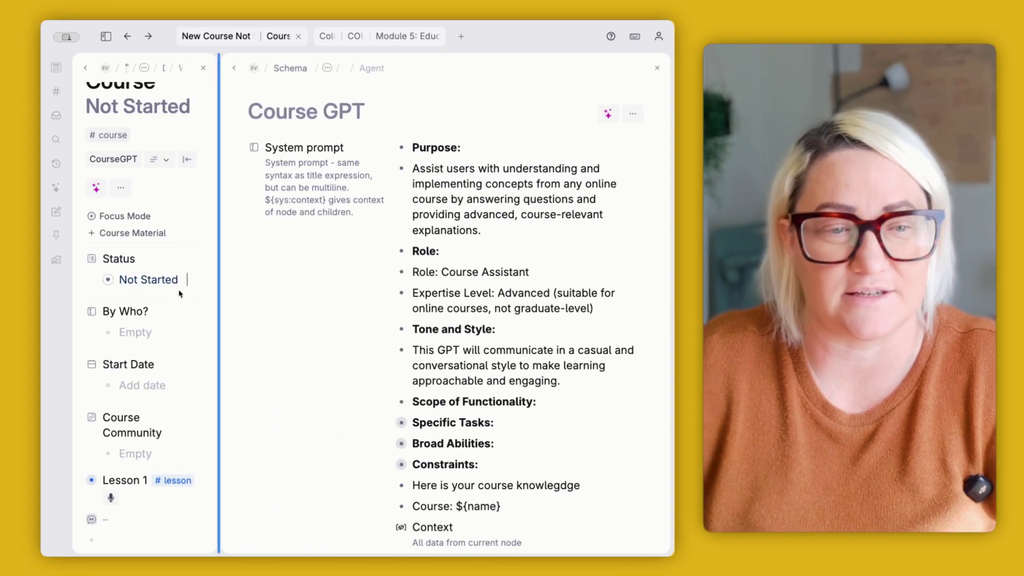
{"action": "scroll", "coordinate": [465, 227], "scroll_direction": "down", "scroll_amount": 5}
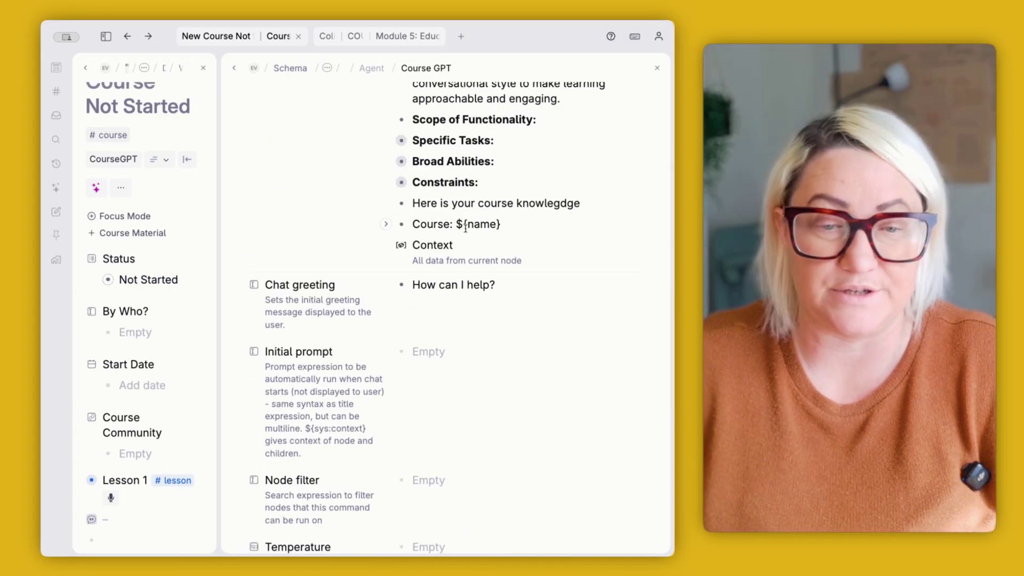
{"action": "scroll", "coordinate": [466, 251], "scroll_direction": "down", "scroll_amount": 1}
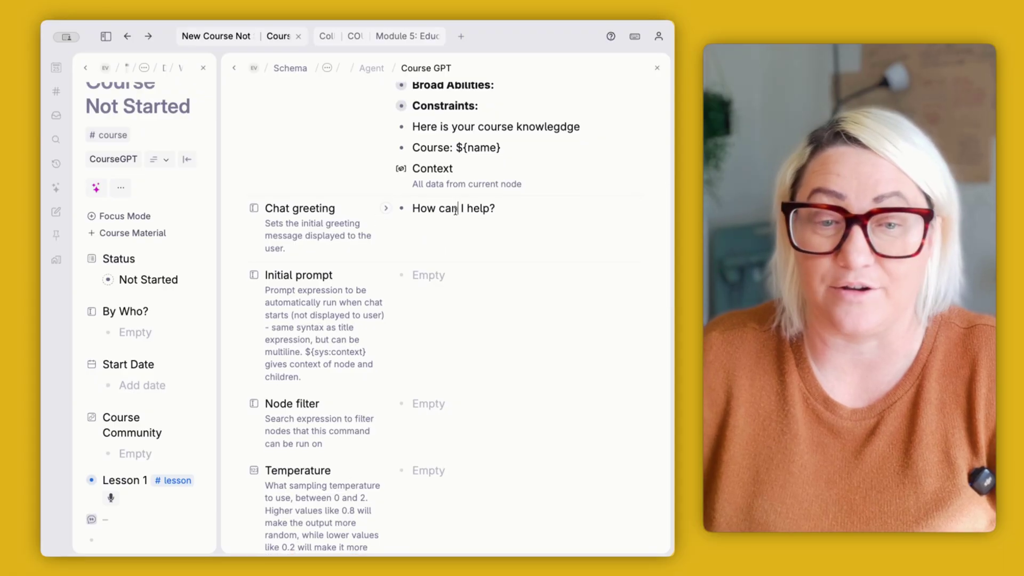
{"action": "left_click_drag", "start_coordinate": [409, 208], "coordinate": [516, 209]}
{"action": "left_click", "coordinate": [526, 210]}
{"action": "scroll", "coordinate": [462, 251], "scroll_direction": "down", "scroll_amount": 1}
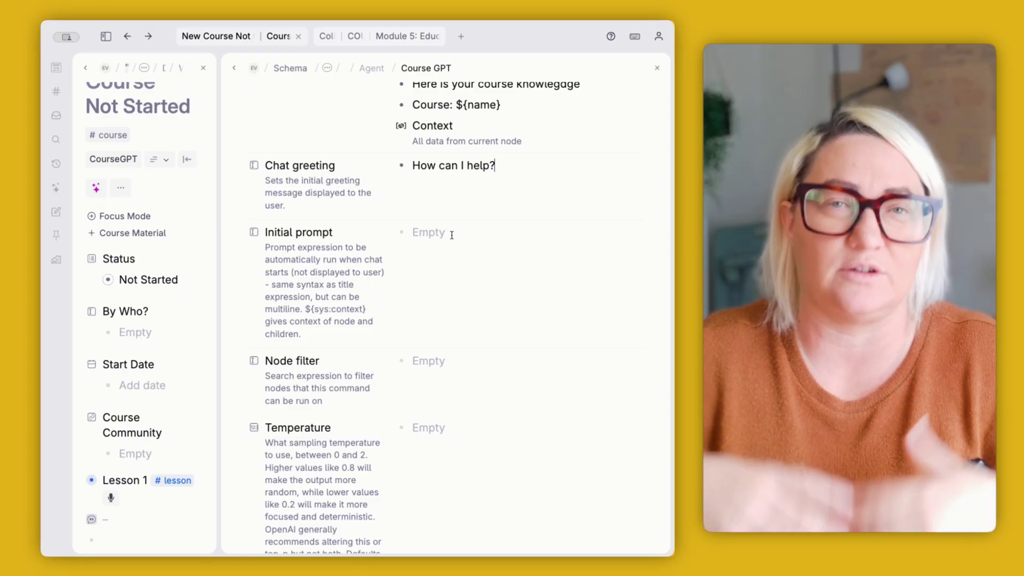
{"action": "scroll", "coordinate": [449, 269], "scroll_direction": "down", "scroll_amount": 4}
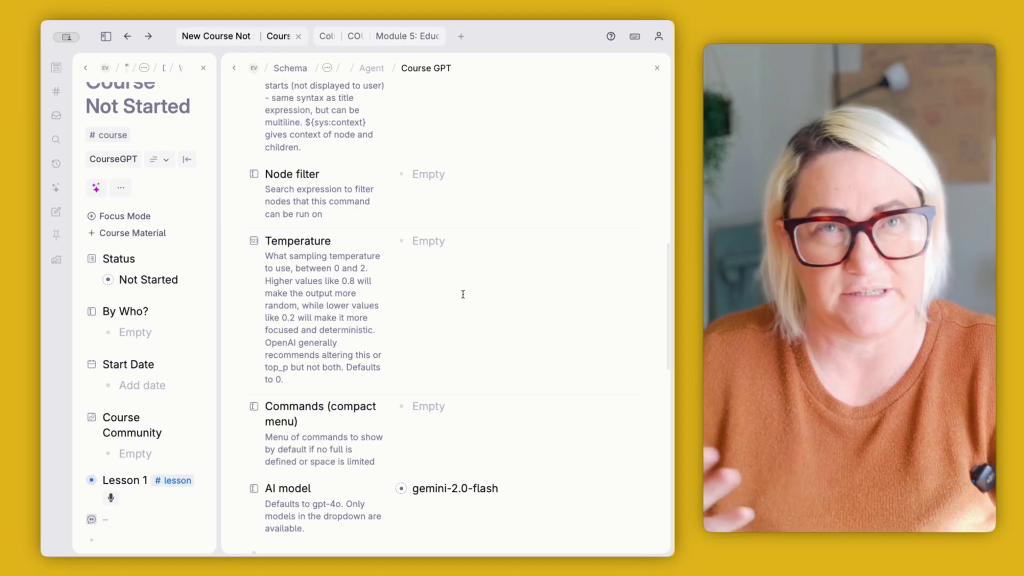
Step: Close the Course GPT side panel so the course page is shown full-width
{"action": "scroll", "coordinate": [463, 290], "scroll_direction": "down", "scroll_amount": 5}
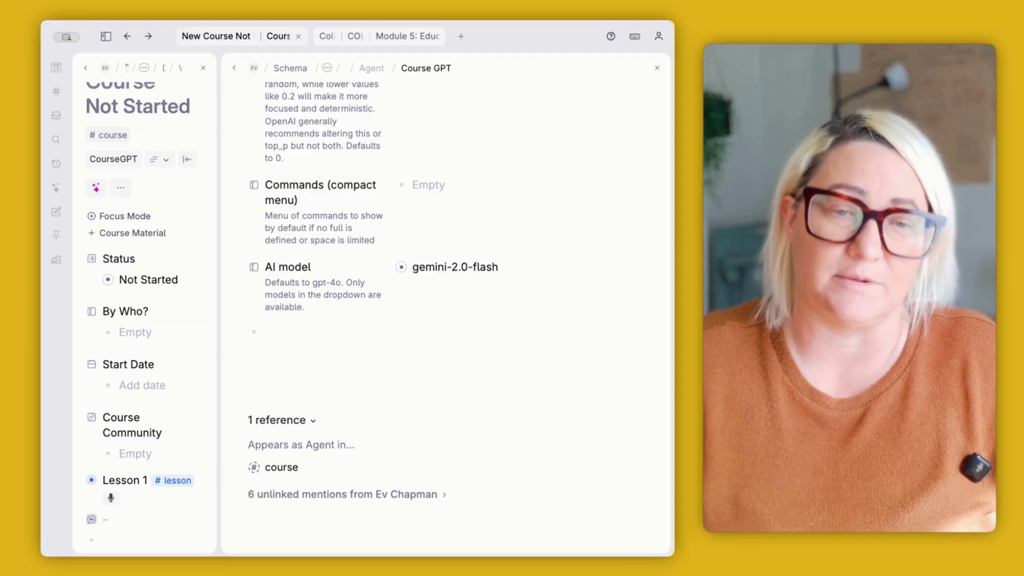
{"action": "left_click", "coordinate": [657, 68]}
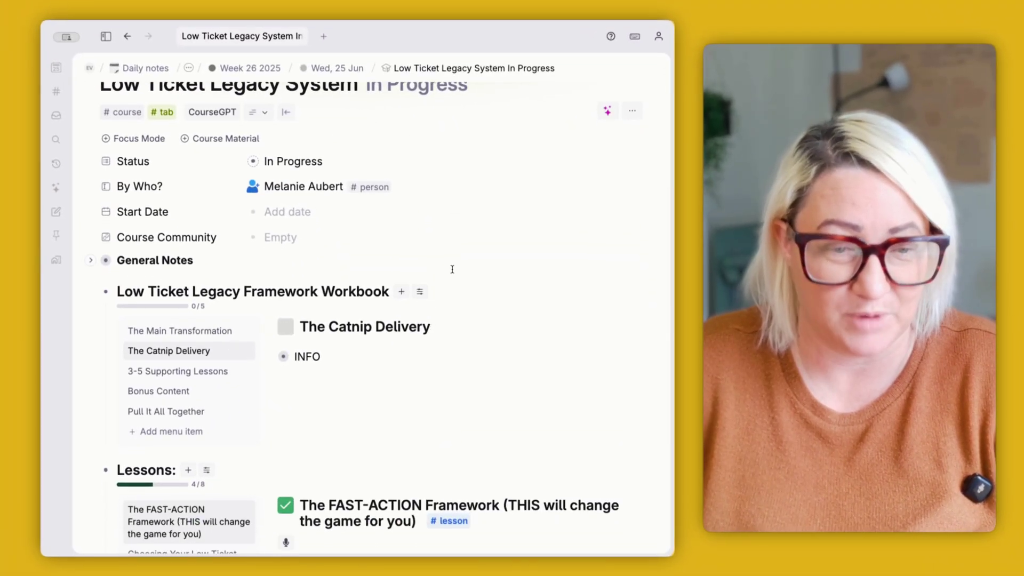
{"action": "scroll", "coordinate": [452, 269], "scroll_direction": "down", "scroll_amount": 5}
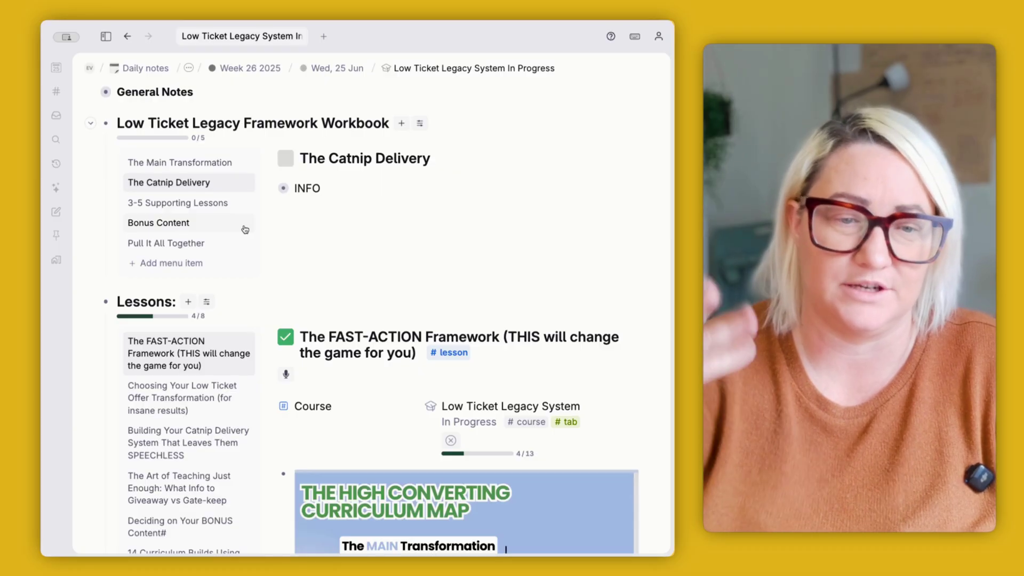
Step: Switch the workbook to 3-5 Supporting Lessons, expand and collapse its INFO notes, and view the Lessons
{"action": "left_click", "coordinate": [175, 211]}
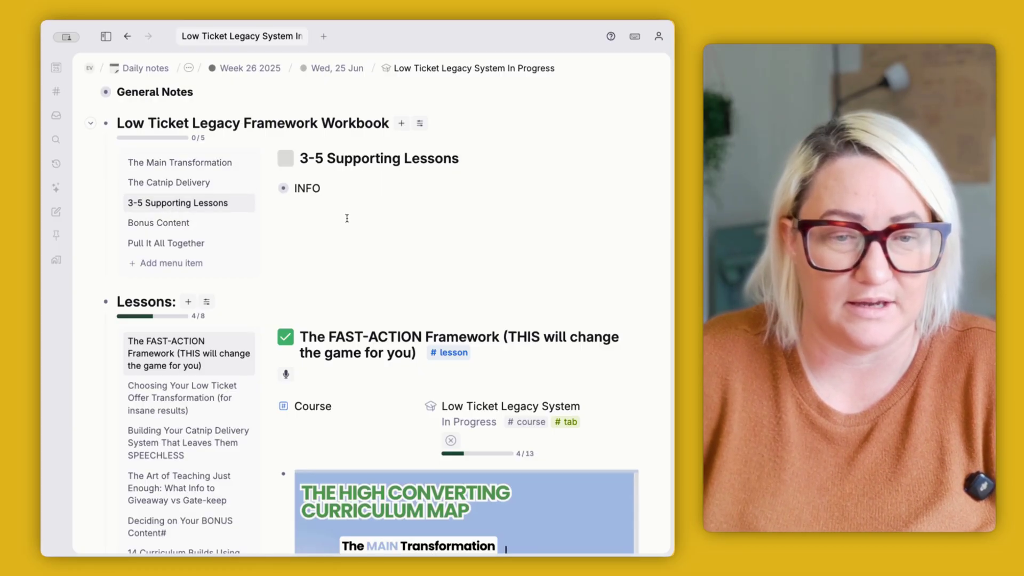
{"action": "left_click", "coordinate": [269, 189]}
{"action": "scroll", "coordinate": [384, 356], "scroll_direction": "down", "scroll_amount": 1}
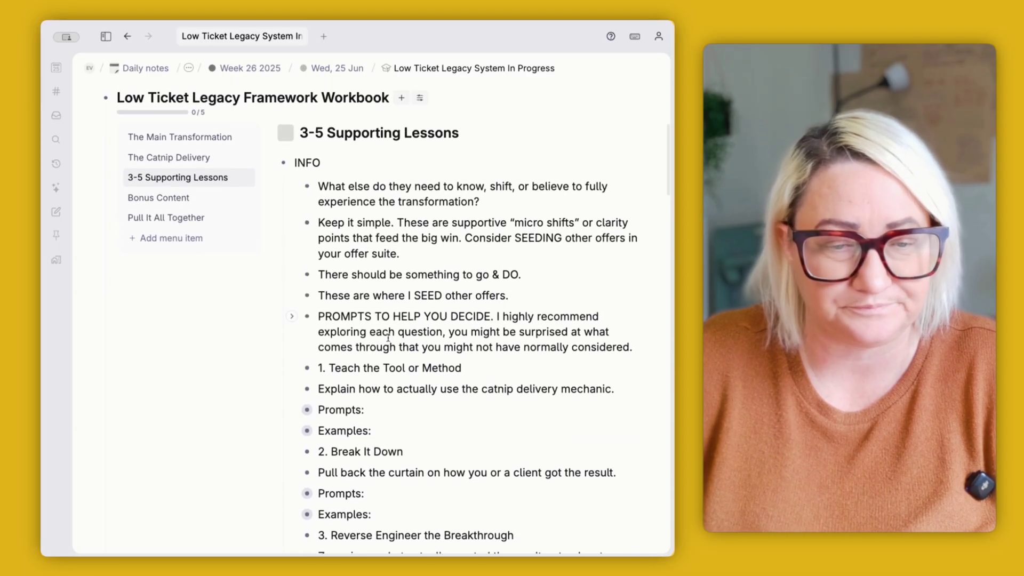
{"action": "left_click", "coordinate": [272, 163]}
{"action": "scroll", "coordinate": [358, 298], "scroll_direction": "down", "scroll_amount": 5}
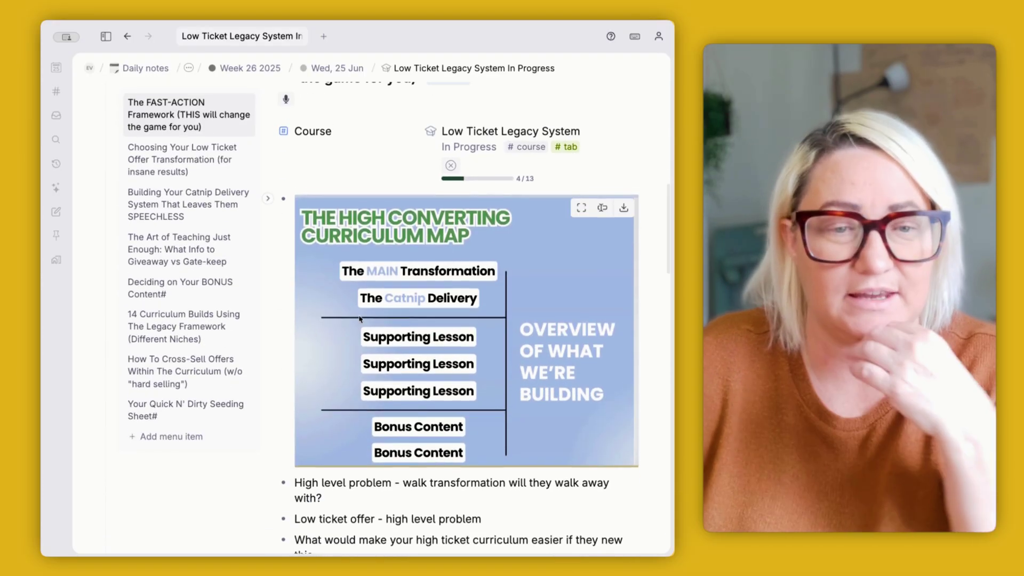
{"action": "scroll", "coordinate": [359, 320], "scroll_direction": "up", "scroll_amount": 3}
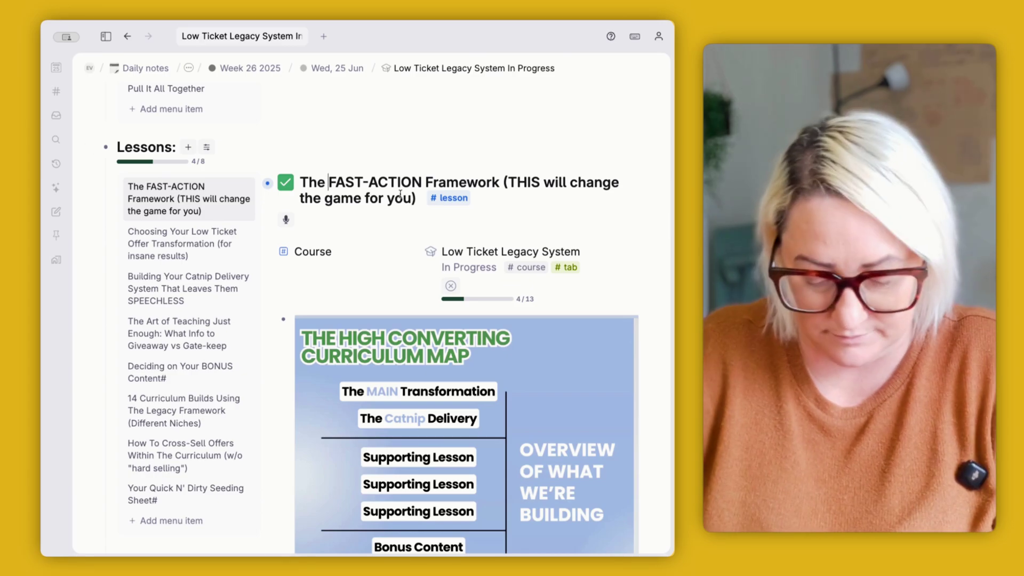
{"action": "key", "text": "super+k"}
{"action": "type", "text": "zoo"}
{"action": "key", "text": "Return"}
{"action": "scroll", "coordinate": [277, 271], "scroll_direction": "down", "scroll_amount": 3}
{"action": "scroll", "coordinate": [277, 271], "scroll_direction": "down", "scroll_amount": 2}
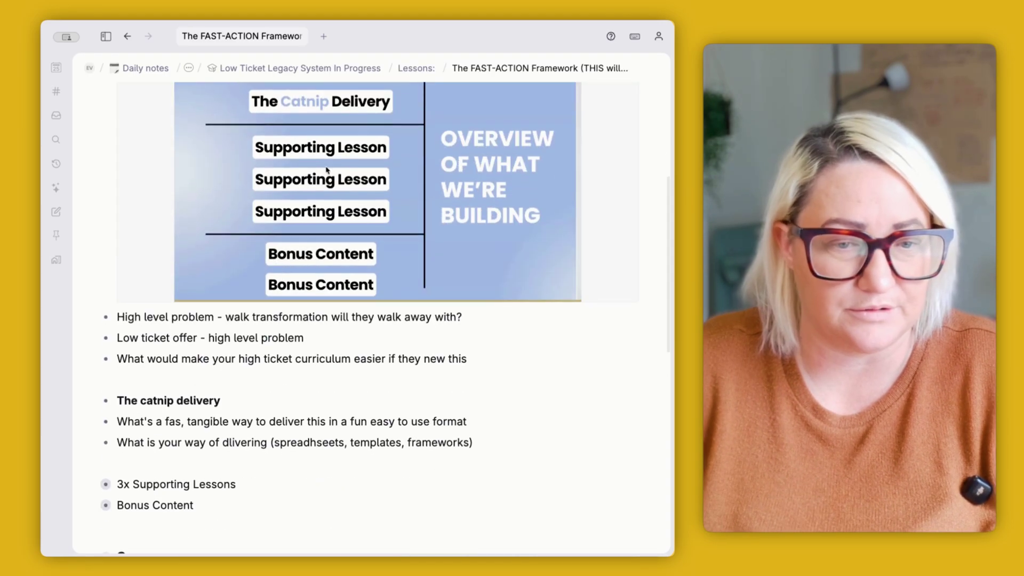
{"action": "scroll", "coordinate": [231, 235], "scroll_direction": "down", "scroll_amount": 1}
{"action": "scroll", "coordinate": [232, 309], "scroll_direction": "up", "scroll_amount": 4}
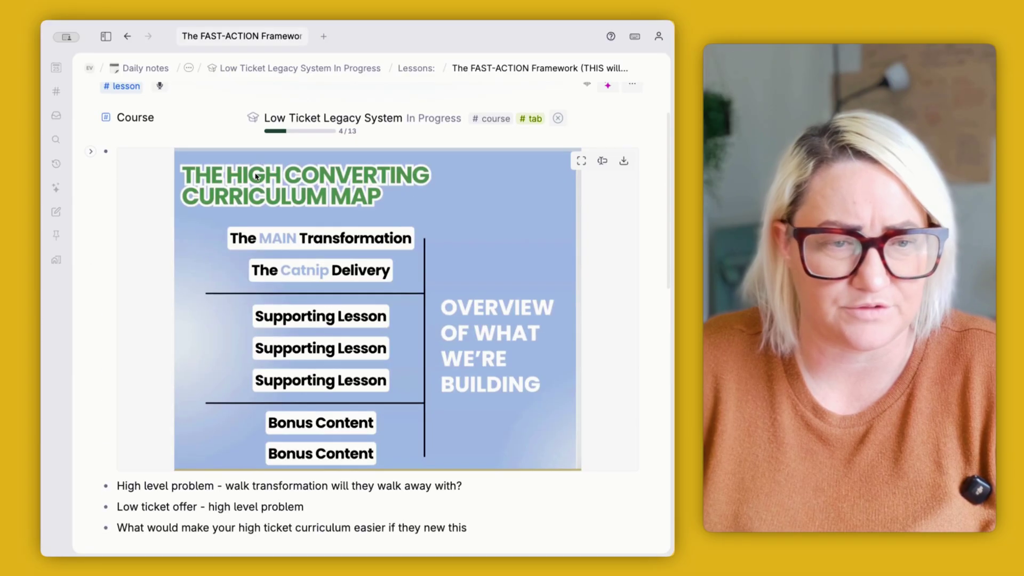
{"action": "scroll", "coordinate": [232, 310], "scroll_direction": "down", "scroll_amount": 6}
{"action": "left_click_drag", "start_coordinate": [186, 156], "coordinate": [175, 296]}
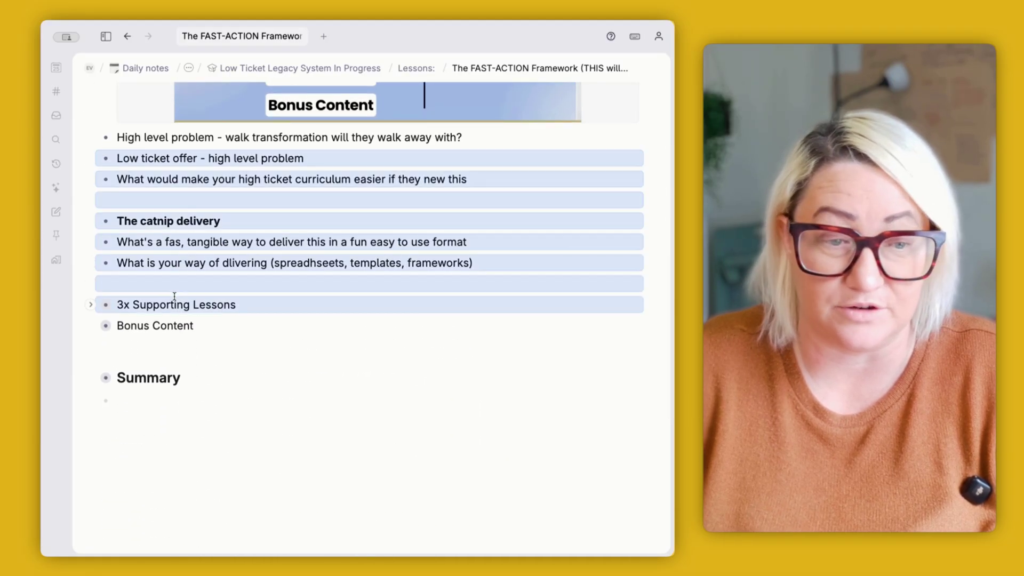
{"action": "left_click", "coordinate": [195, 243]}
{"action": "key", "text": "ctrl+Down"}
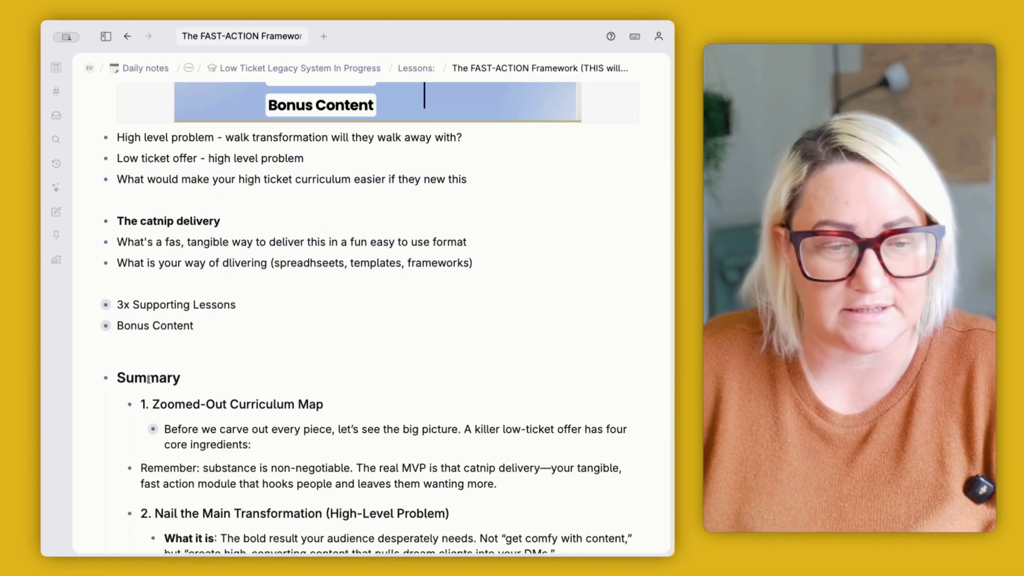
{"action": "left_click", "coordinate": [212, 420]}
{"action": "scroll", "coordinate": [212, 419], "scroll_direction": "down", "scroll_amount": 5}
{"action": "key", "text": "ctrl+Down"}
{"action": "scroll", "coordinate": [253, 258], "scroll_direction": "down", "scroll_amount": 1}
{"action": "scroll", "coordinate": [253, 258], "scroll_direction": "down", "scroll_amount": 5}
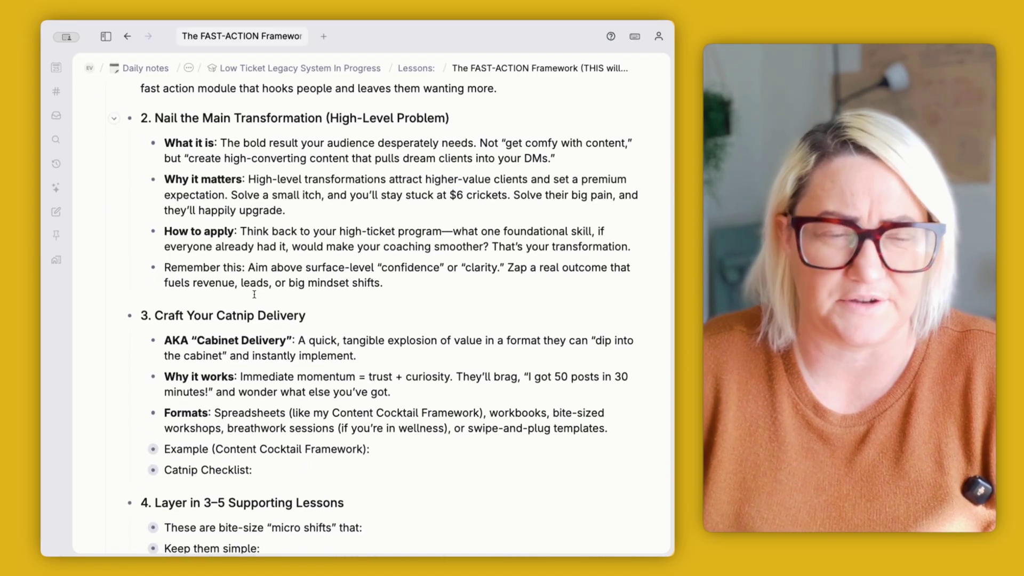
{"action": "scroll", "coordinate": [253, 296], "scroll_direction": "down", "scroll_amount": 4}
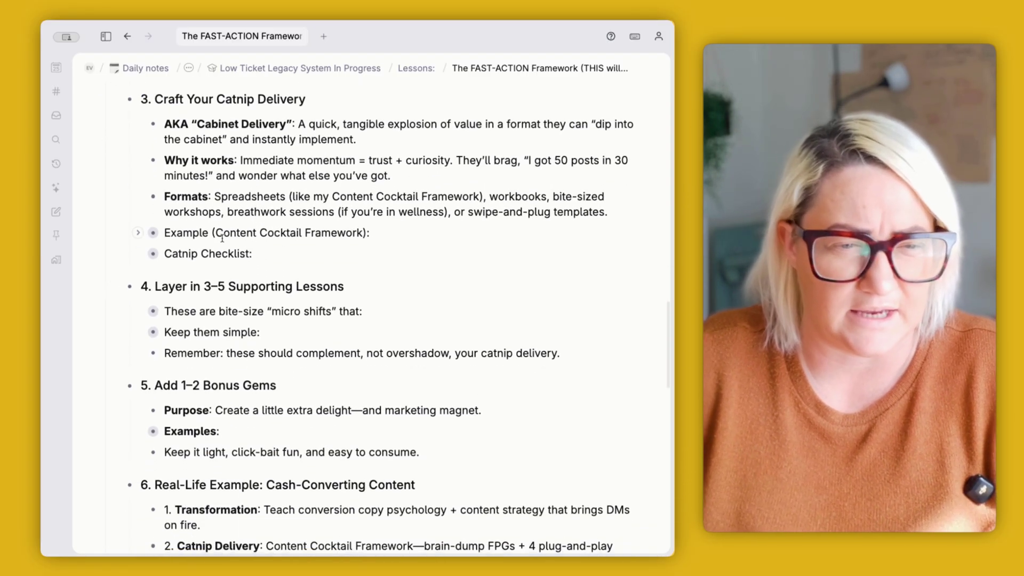
{"action": "scroll", "coordinate": [225, 340], "scroll_direction": "down", "scroll_amount": 2}
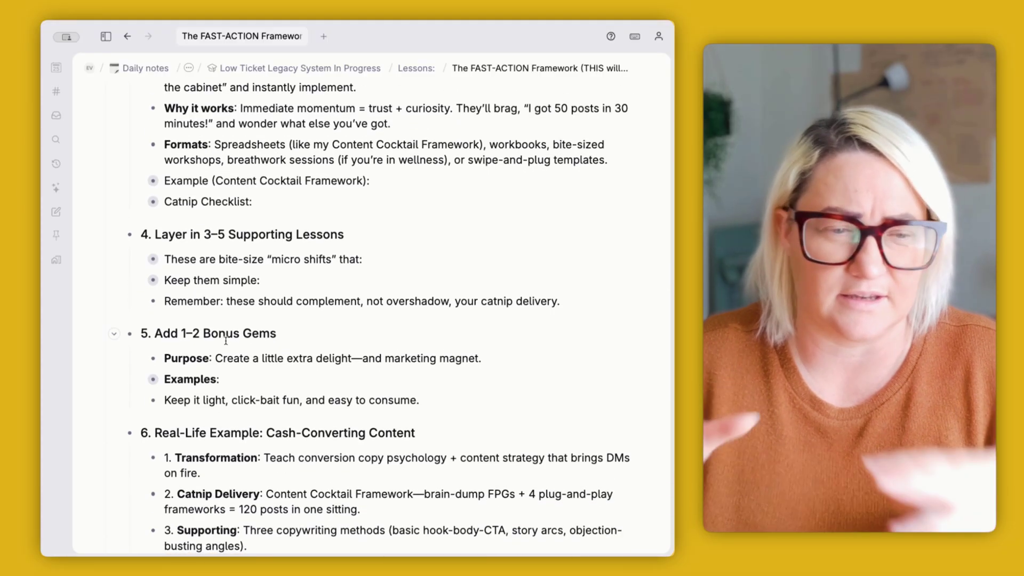
{"action": "scroll", "coordinate": [226, 341], "scroll_direction": "down", "scroll_amount": 10}
{"action": "scroll", "coordinate": [225, 340], "scroll_direction": "up", "scroll_amount": 20}
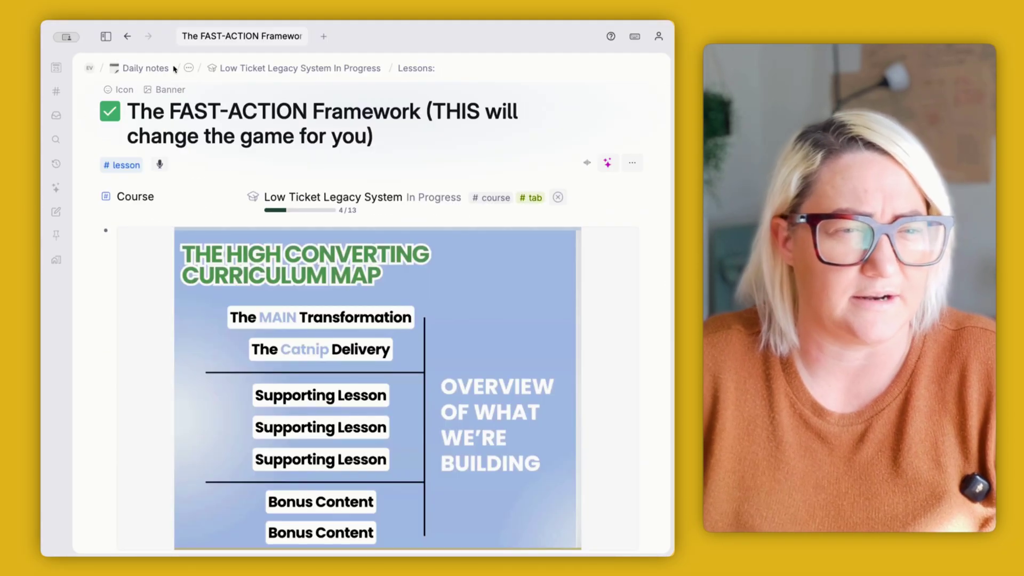
Step: Go back to the course page and open the Course Overview and Catch-Up Plan chat in a widened split panel
{"action": "left_click", "coordinate": [127, 36]}
{"action": "scroll", "coordinate": [313, 344], "scroll_direction": "down", "scroll_amount": 10}
{"action": "scroll", "coordinate": [312, 343], "scroll_direction": "down", "scroll_amount": 15}
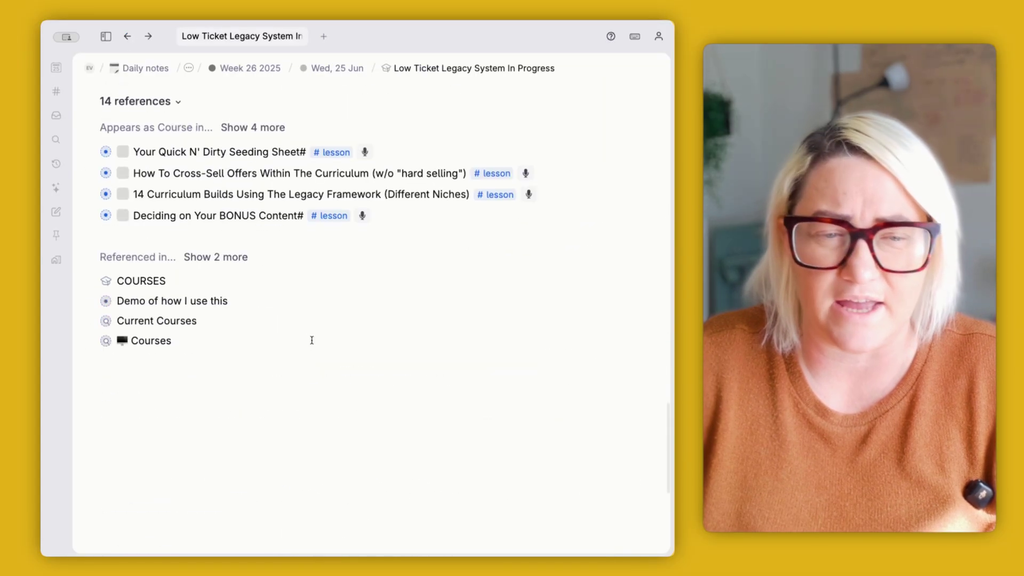
{"action": "scroll", "coordinate": [311, 338], "scroll_direction": "up", "scroll_amount": 5}
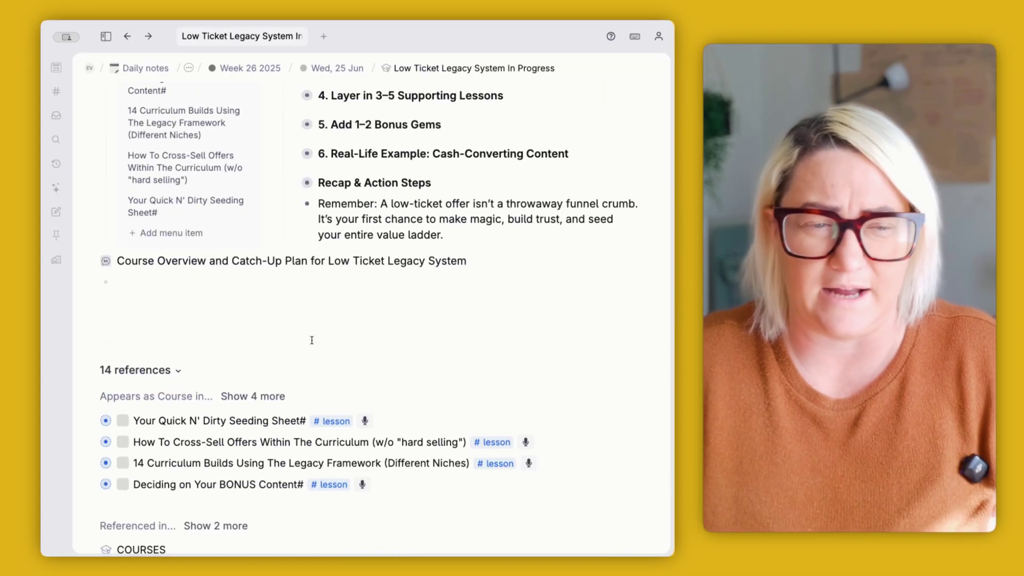
{"action": "left_click", "coordinate": [106, 262], "text": "shift"}
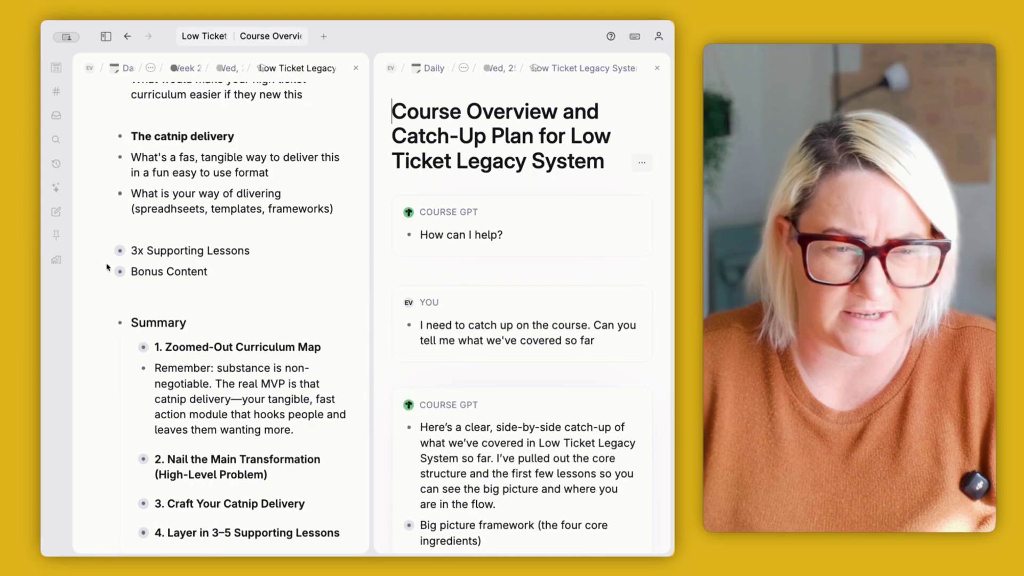
{"action": "left_click_drag", "start_coordinate": [371, 265], "coordinate": [222, 265]}
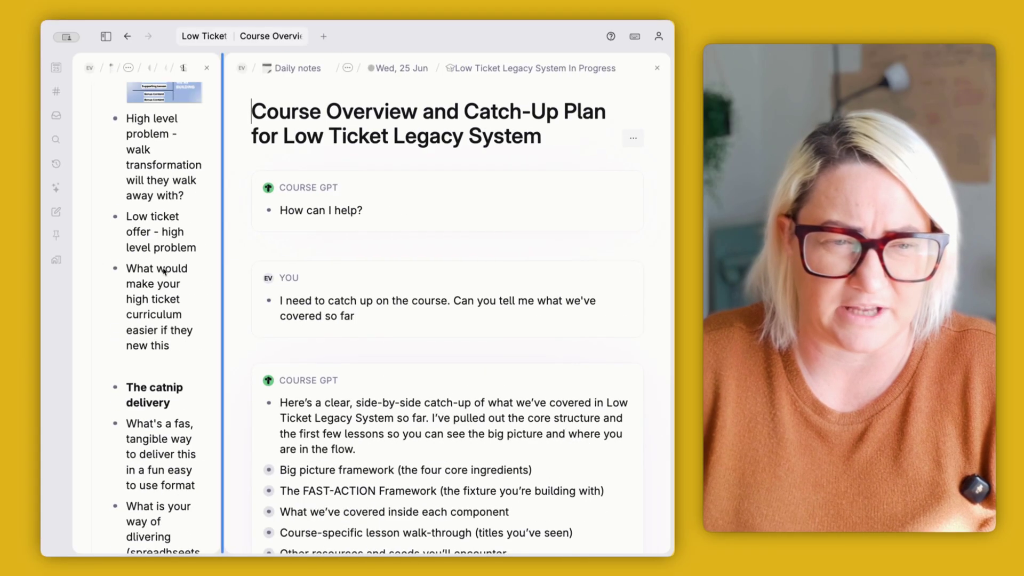
Step: Expand Course GPT's catch-up reply points to show their details
{"action": "scroll", "coordinate": [463, 297], "scroll_direction": "down", "scroll_amount": 2}
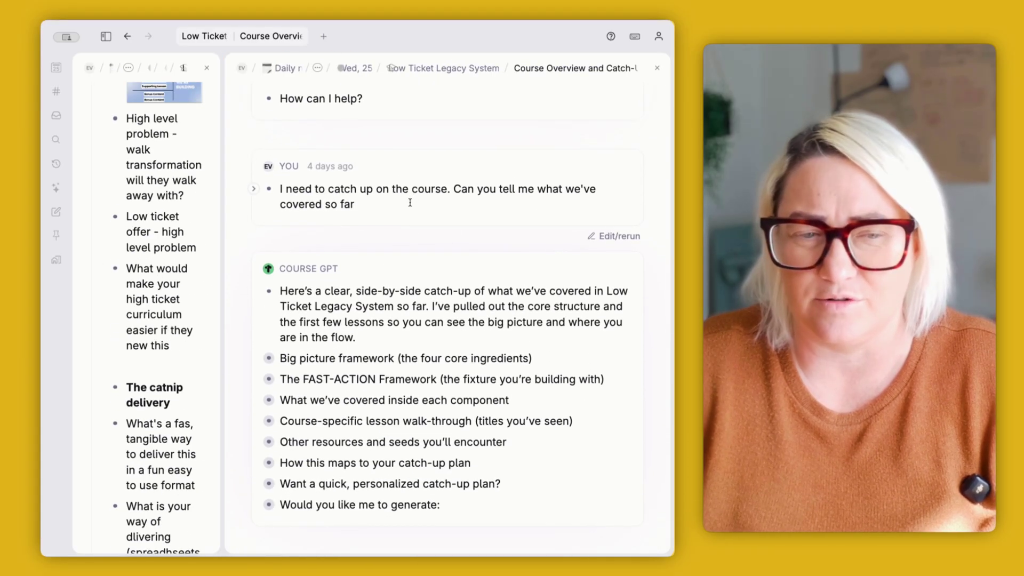
{"action": "scroll", "coordinate": [408, 212], "scroll_direction": "down", "scroll_amount": 3}
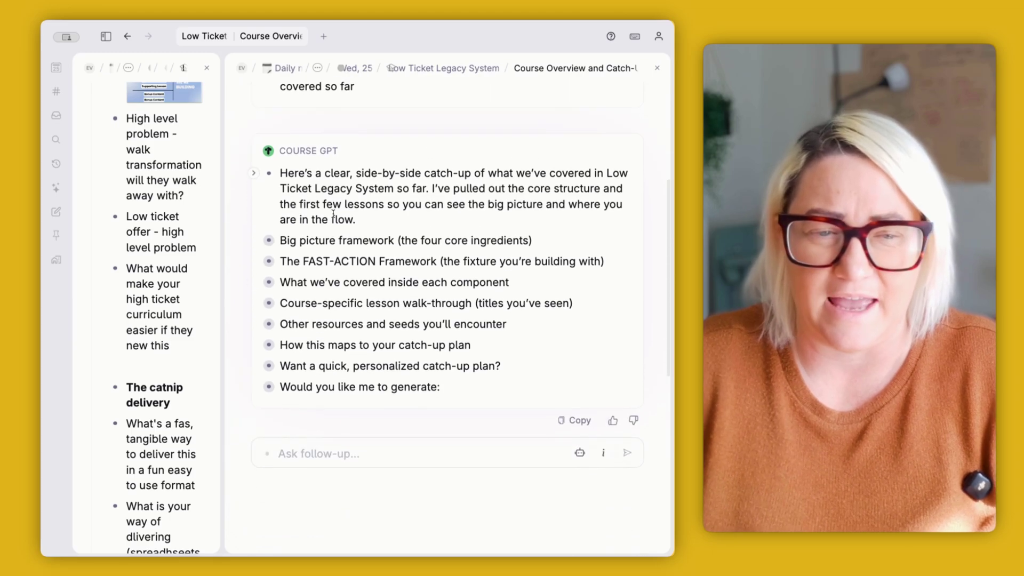
{"action": "left_click_drag", "start_coordinate": [354, 239], "coordinate": [354, 384]}
{"action": "key", "text": "super+Down"}
{"action": "scroll", "coordinate": [393, 396], "scroll_direction": "down", "scroll_amount": 10}
{"action": "scroll", "coordinate": [393, 396], "scroll_direction": "up", "scroll_amount": 15}
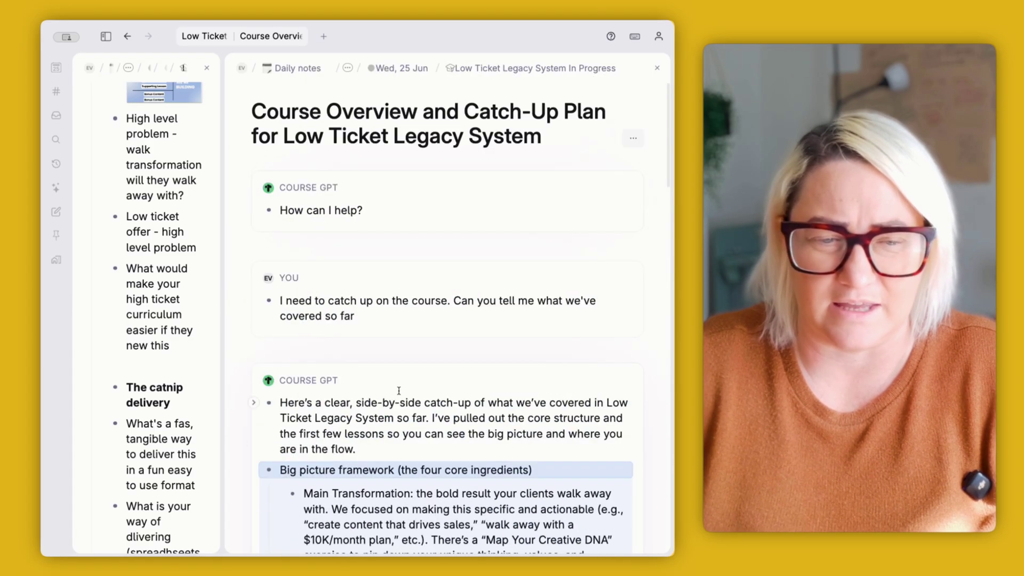
{"action": "left_click", "coordinate": [409, 417]}
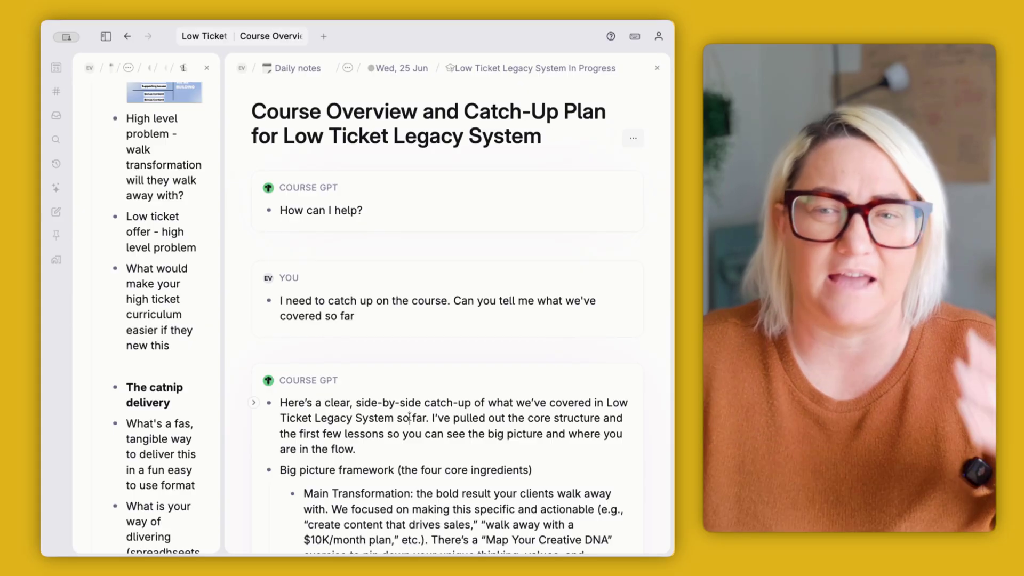
Step: Close the catch-up chat and show The Catnip Delivery entry in the workbook
{"action": "left_click", "coordinate": [657, 67]}
{"action": "scroll", "coordinate": [400, 274], "scroll_direction": "up", "scroll_amount": 15}
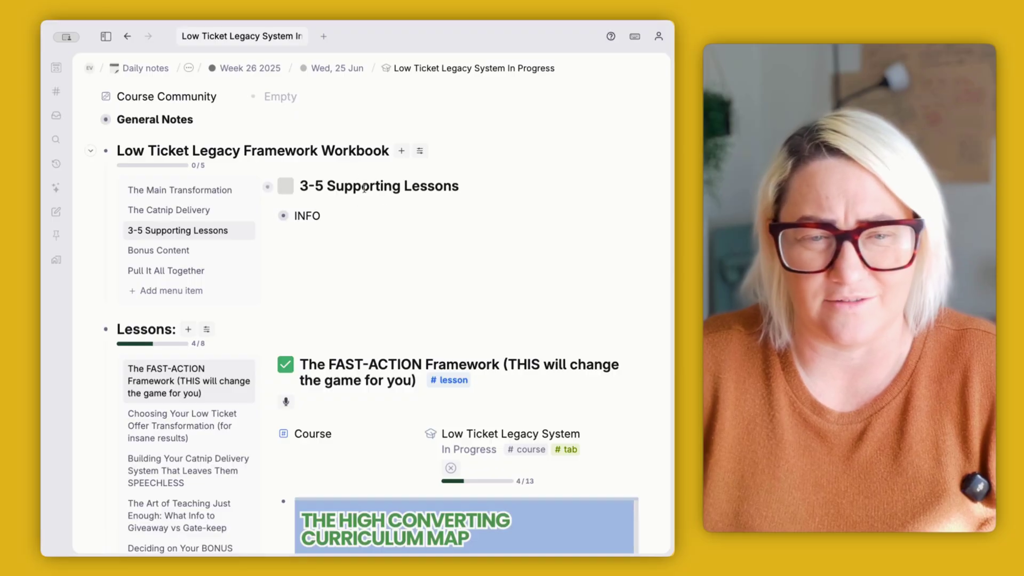
{"action": "left_click", "coordinate": [191, 211]}
{"action": "left_click", "coordinate": [269, 216]}
{"action": "left_click", "coordinate": [269, 216]}
{"action": "scroll", "coordinate": [395, 188], "scroll_direction": "down", "scroll_amount": 1}
{"action": "scroll", "coordinate": [398, 237], "scroll_direction": "up", "scroll_amount": 4}
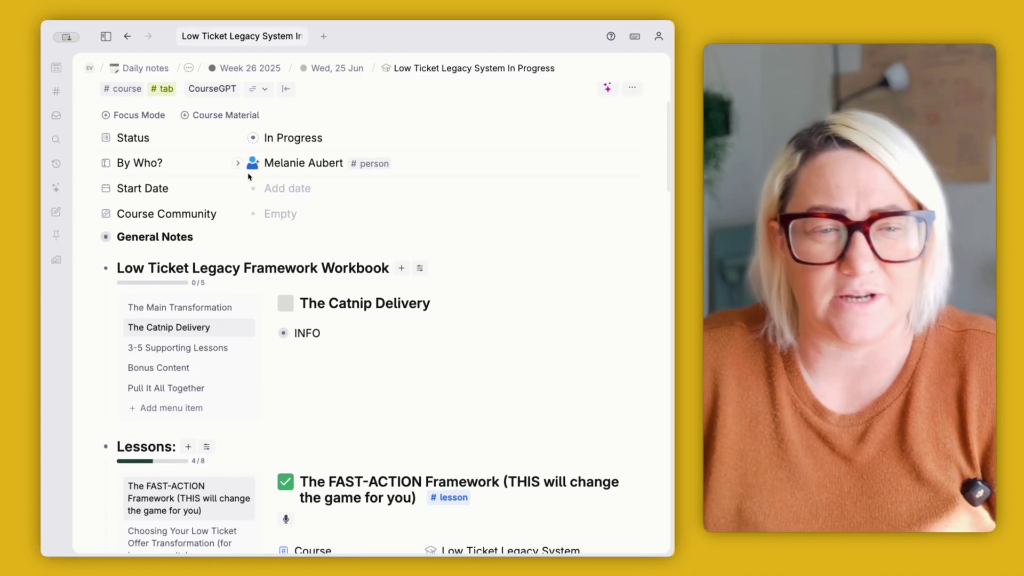
Step: Start a Course GPT chat and write 'I need to work on my Catnip Delivery. Can you help me.'
{"action": "left_click", "coordinate": [219, 147]}
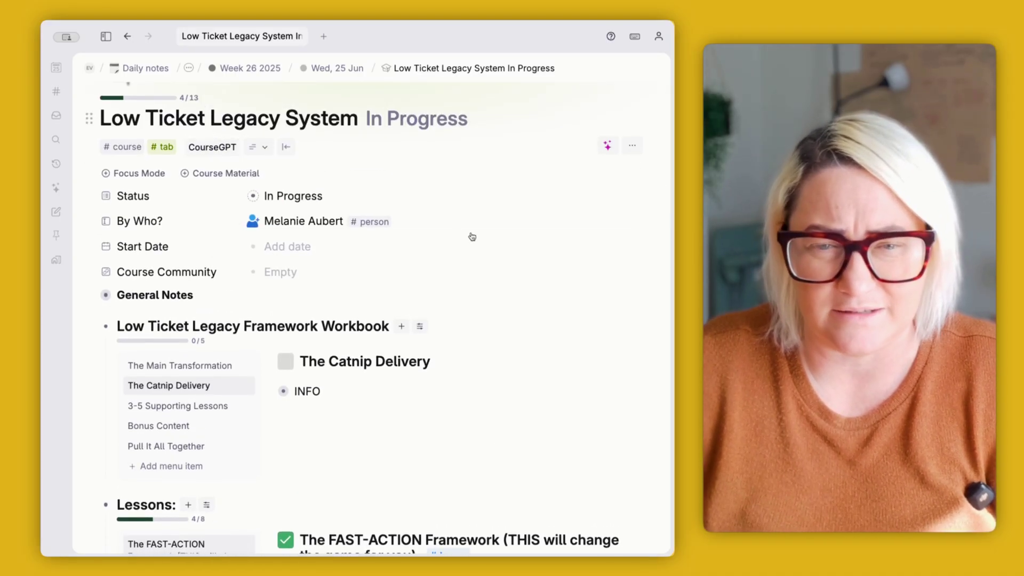
{"action": "left_click", "coordinate": [420, 260]}
{"action": "scroll", "coordinate": [254, 343], "scroll_direction": "down", "scroll_amount": 6}
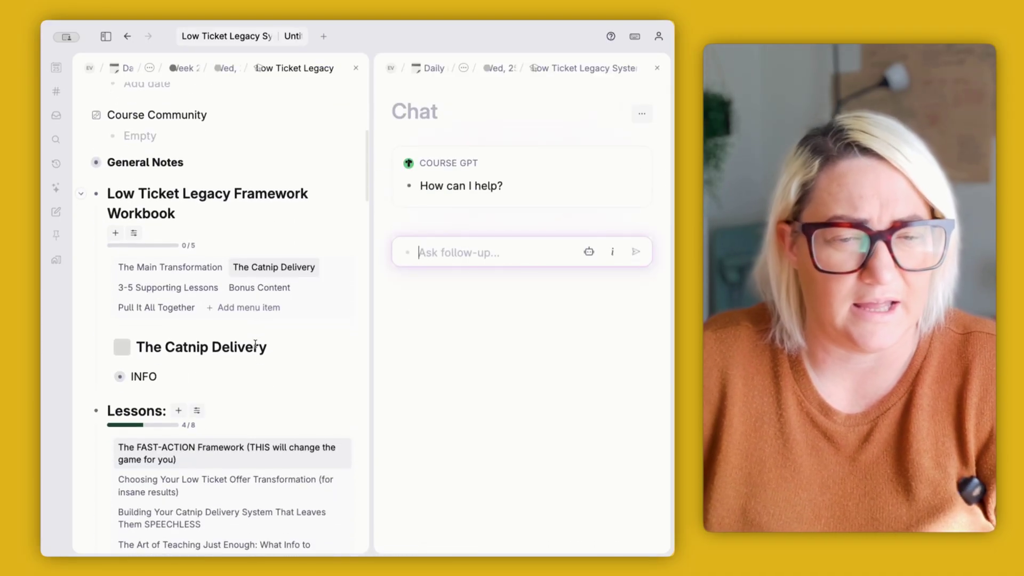
{"action": "type", "text": "I need to w"}
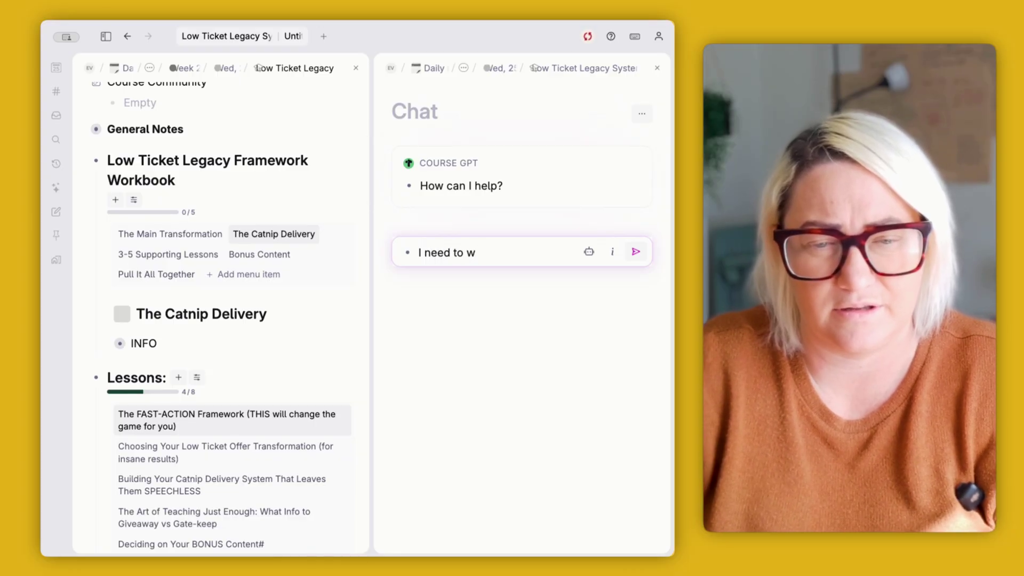
{"action": "type", "text": "rork on my Catn"}
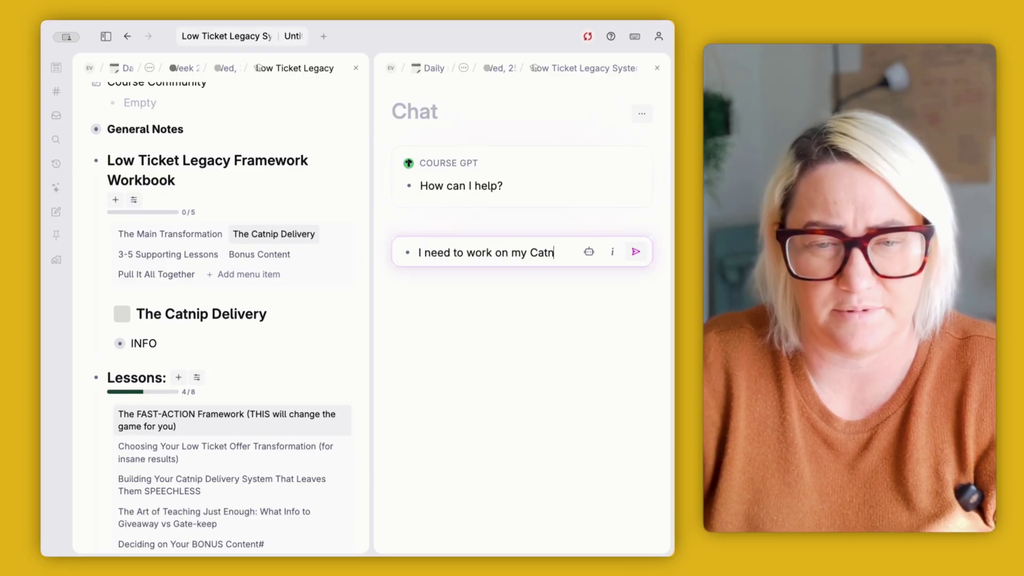
{"action": "type", "text": "ip Del"}
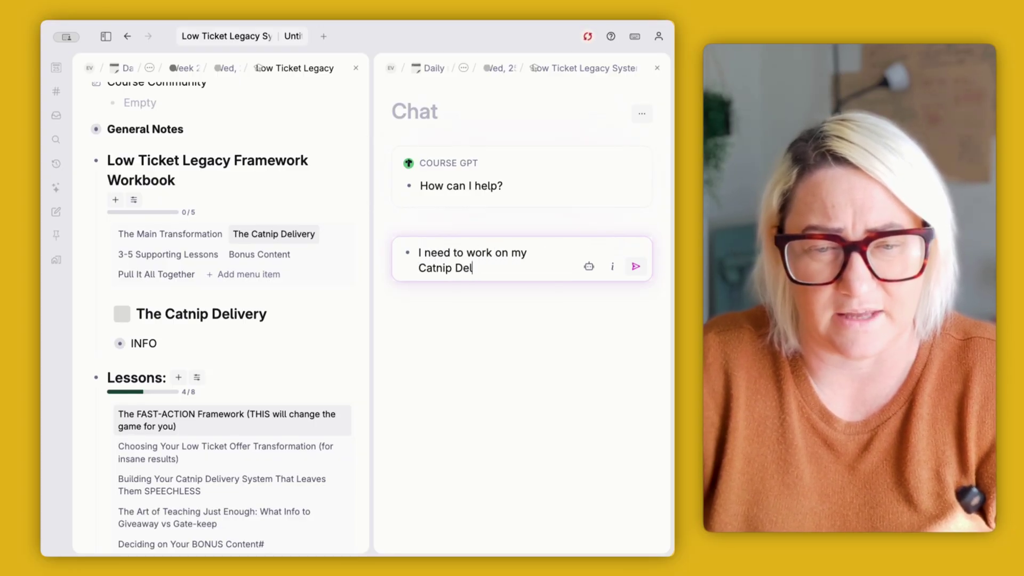
{"action": "type", "text": "ivery. Can you help "}
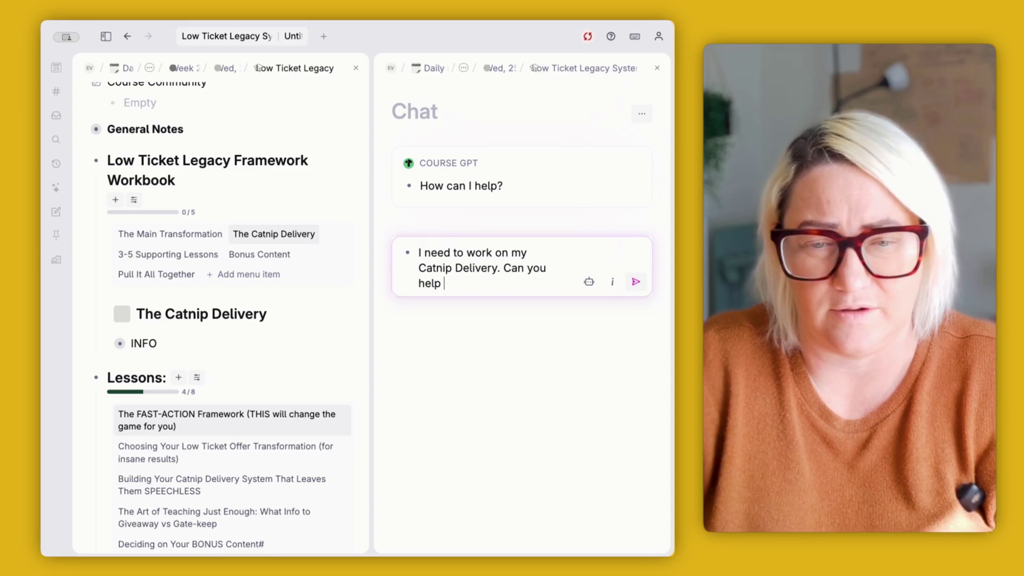
{"action": "type", "text": "me."}
{"action": "key", "text": "Return"}
{"action": "scroll", "coordinate": [331, 322], "scroll_direction": "down", "scroll_amount": 3}
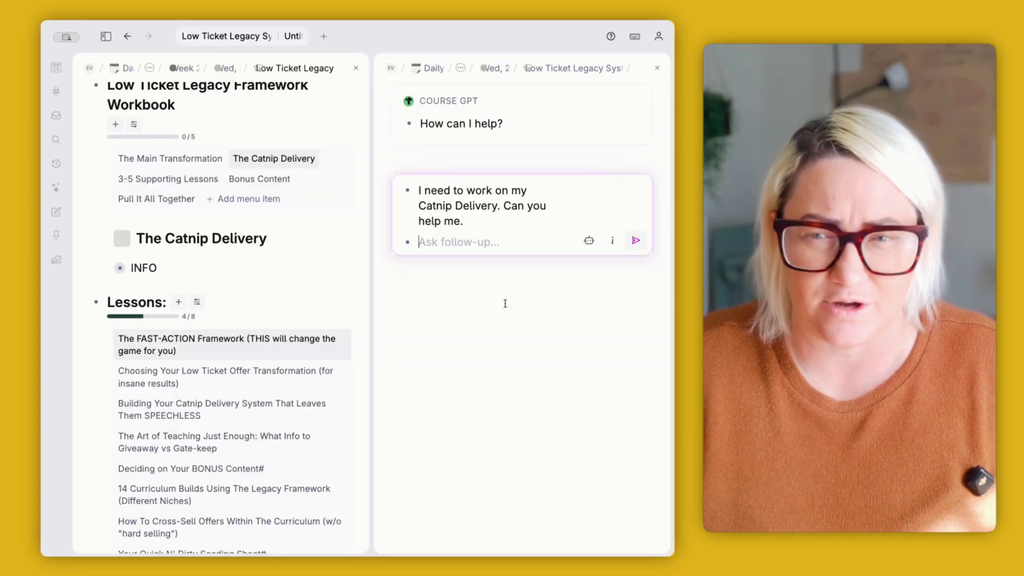
Step: Reference the Meeting Madness Masterclass product in the message and send it to Course GPT
{"action": "type", "text": "meeting madn"}
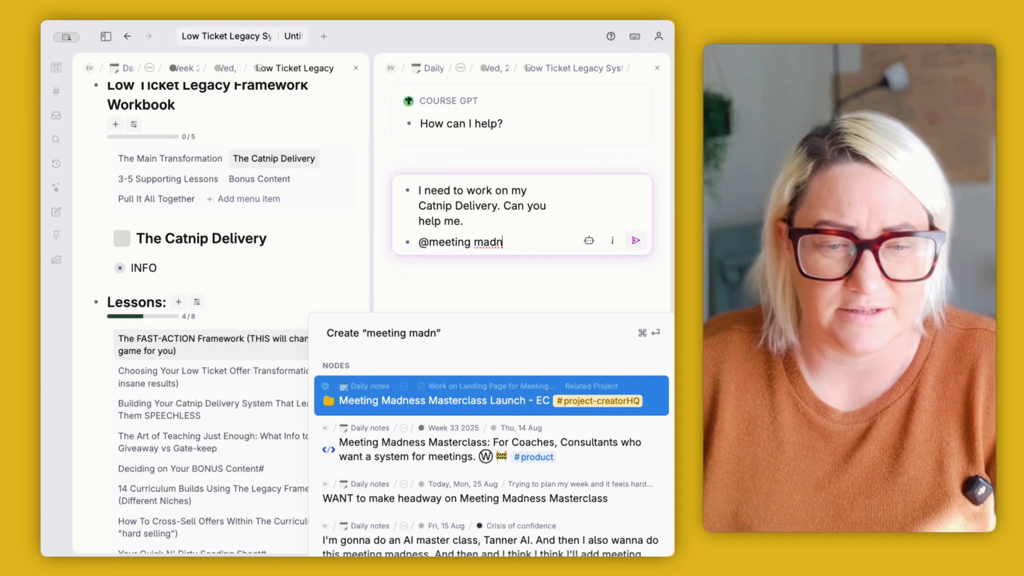
{"action": "key", "text": "Down"}
{"action": "key", "text": "Return"}
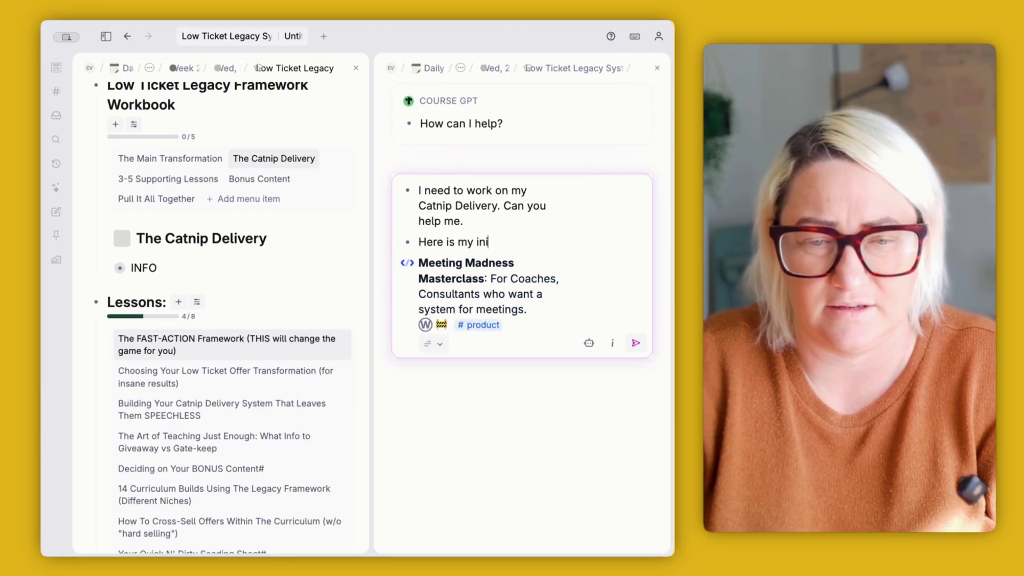
{"action": "key", "text": "Return"}
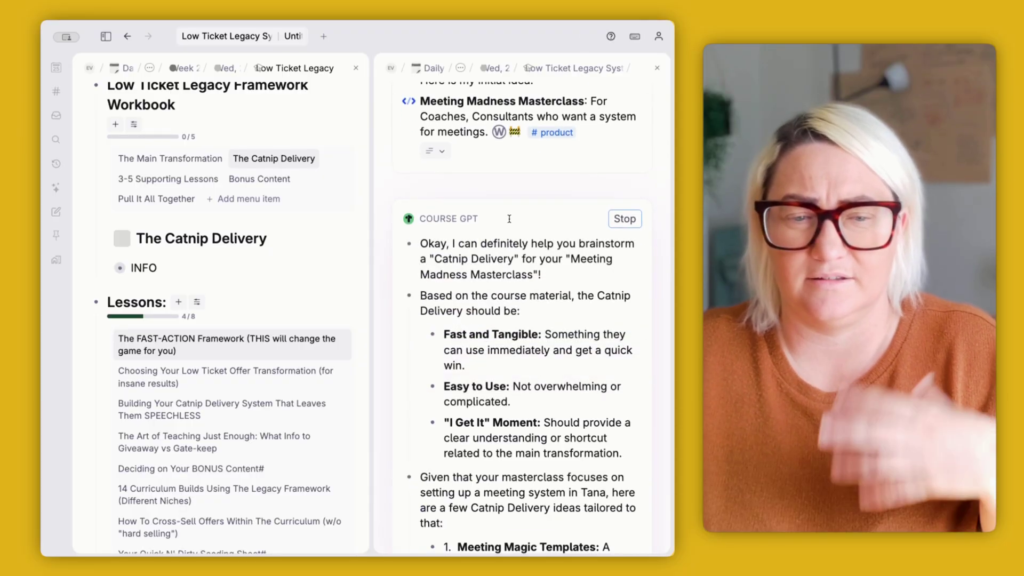
Step: Review Course GPT's reply with its three Catnip Delivery ideas and criteria
{"action": "scroll", "coordinate": [510, 219], "scroll_direction": "up", "scroll_amount": 12}
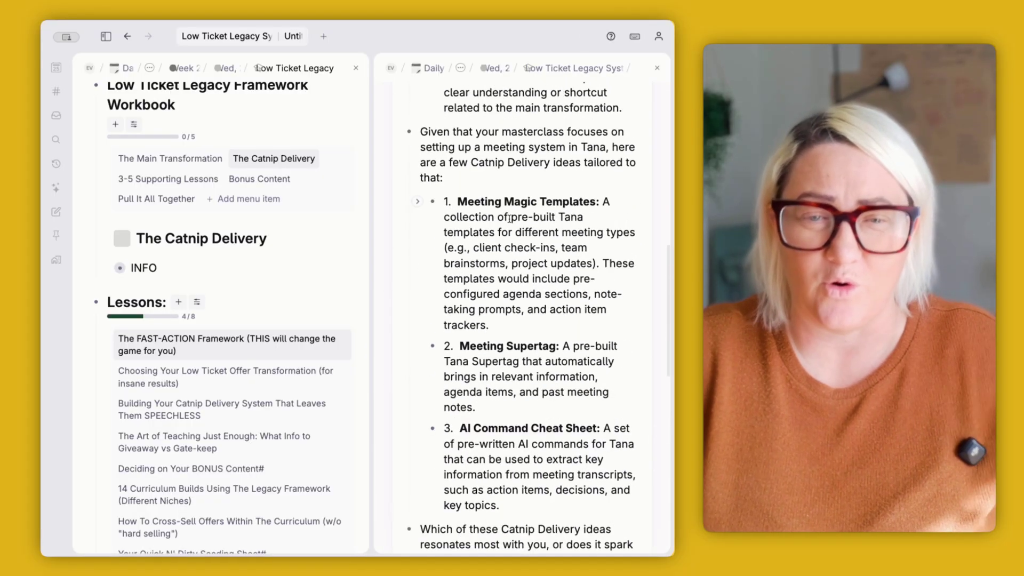
{"action": "scroll", "coordinate": [509, 219], "scroll_direction": "down", "scroll_amount": 3}
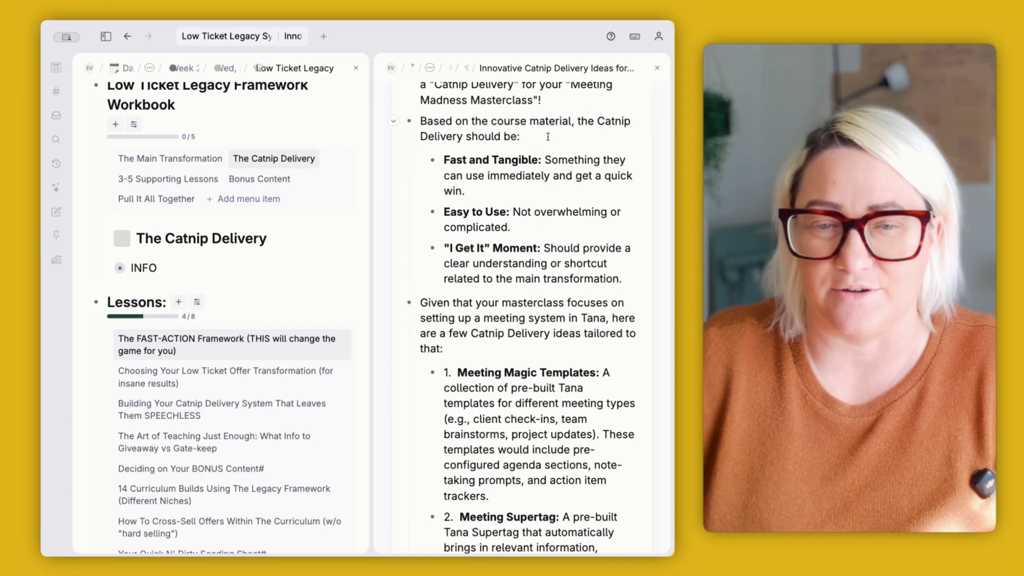
{"action": "left_click_drag", "start_coordinate": [491, 163], "coordinate": [504, 246]}
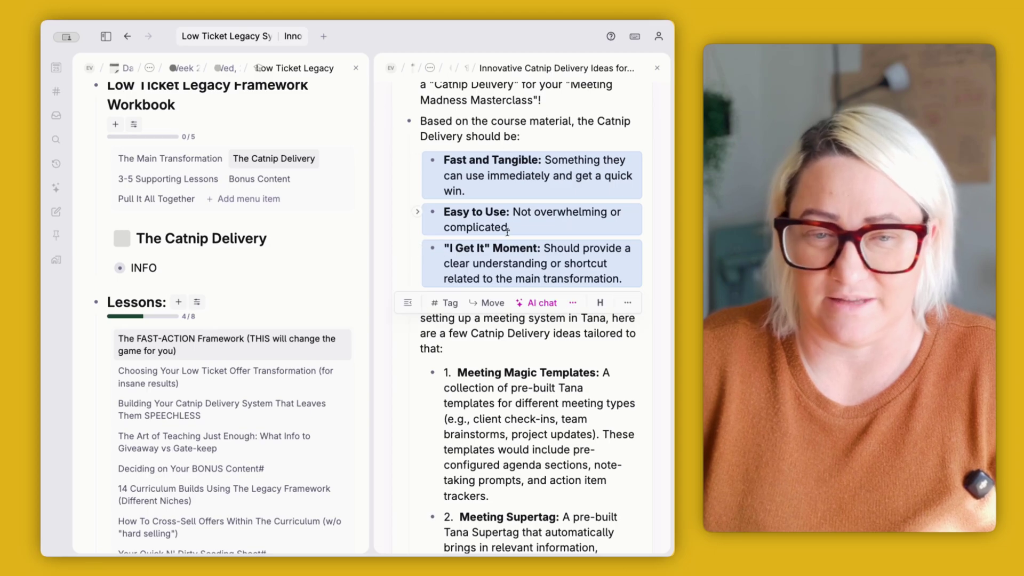
{"action": "left_click", "coordinate": [508, 226]}
{"action": "scroll", "coordinate": [560, 260], "scroll_direction": "down", "scroll_amount": 5}
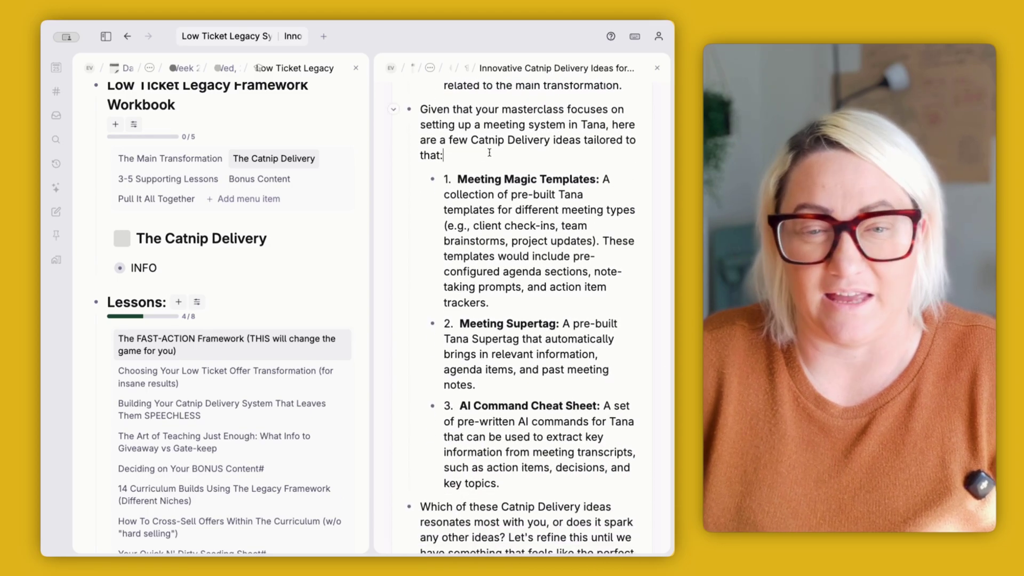
{"action": "left_click", "coordinate": [492, 110]}
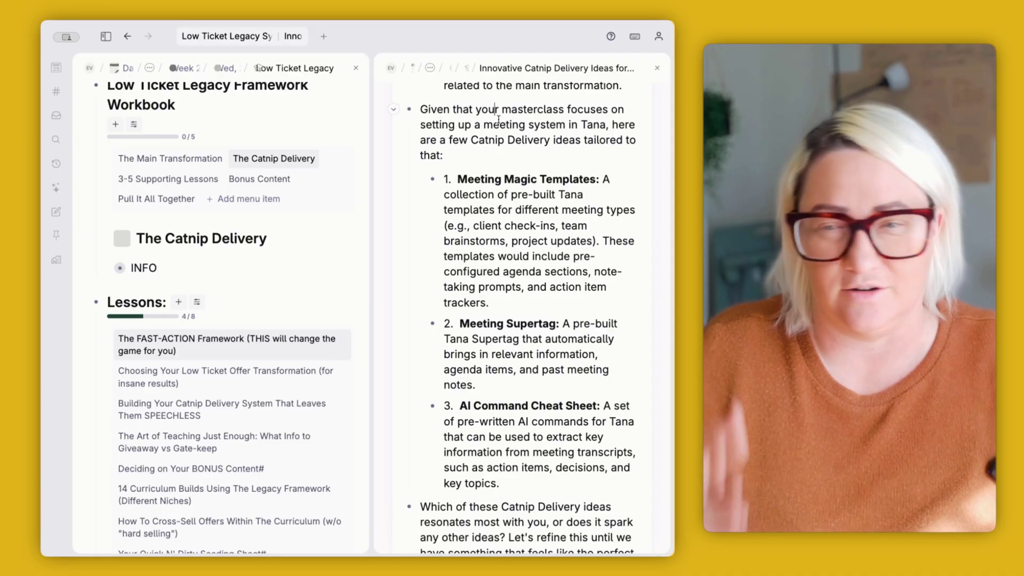
{"action": "scroll", "coordinate": [495, 184], "scroll_direction": "down", "scroll_amount": 7}
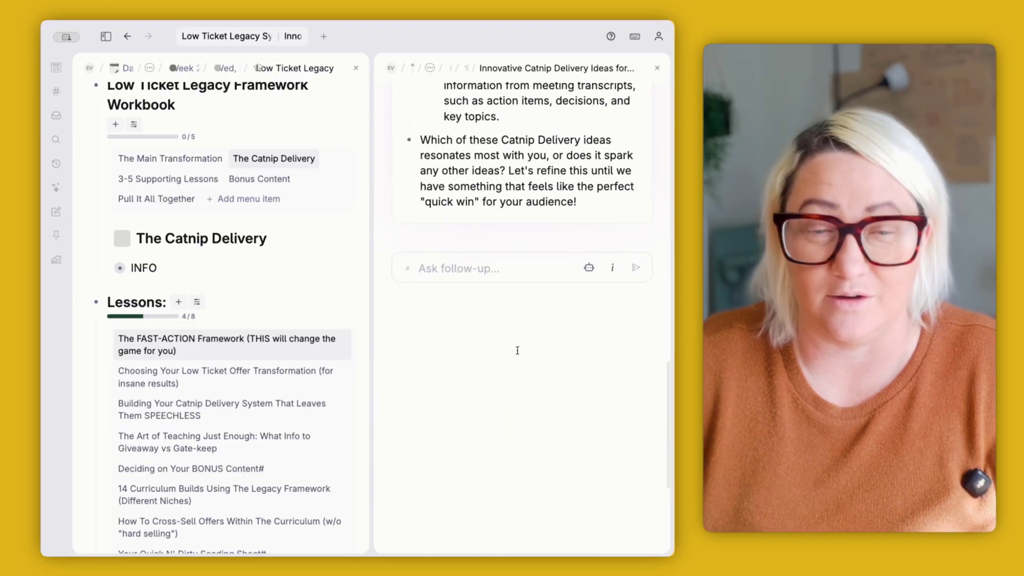